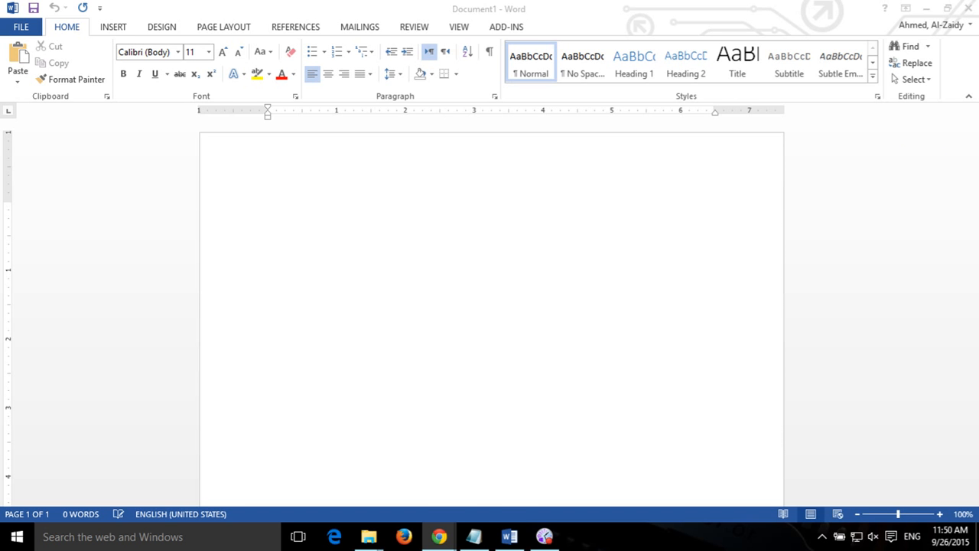
Activate the Word window and bring up the VIEW ribbon's display options.
click(465, 40)
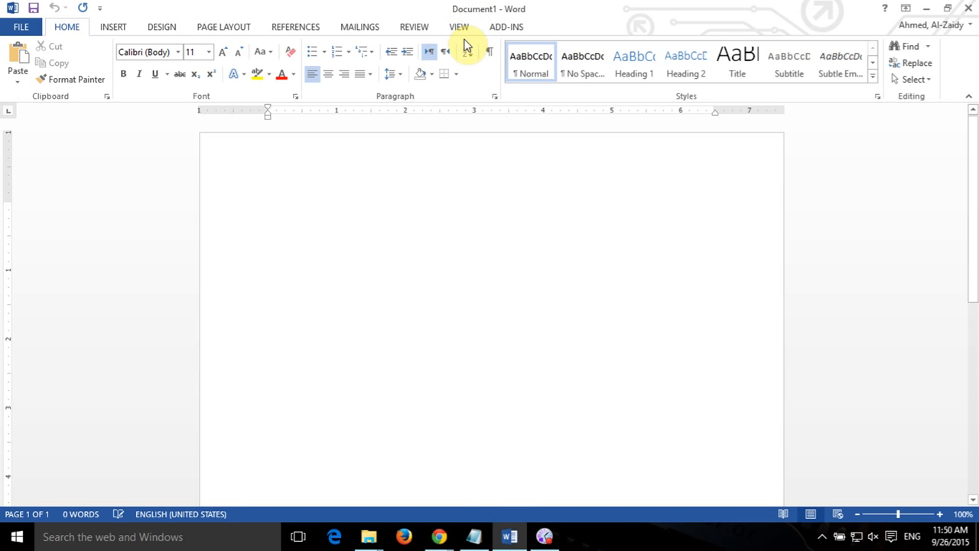
click(462, 31)
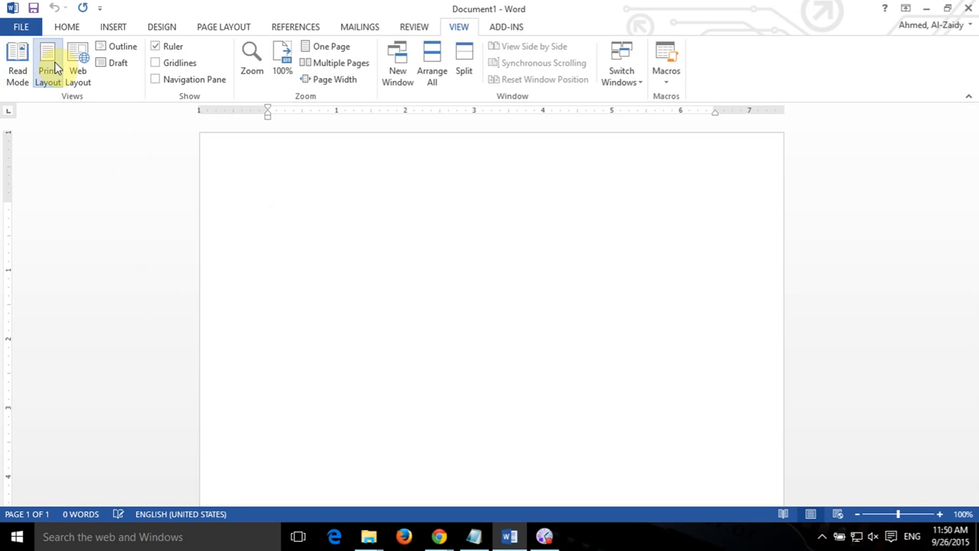
click(17, 69)
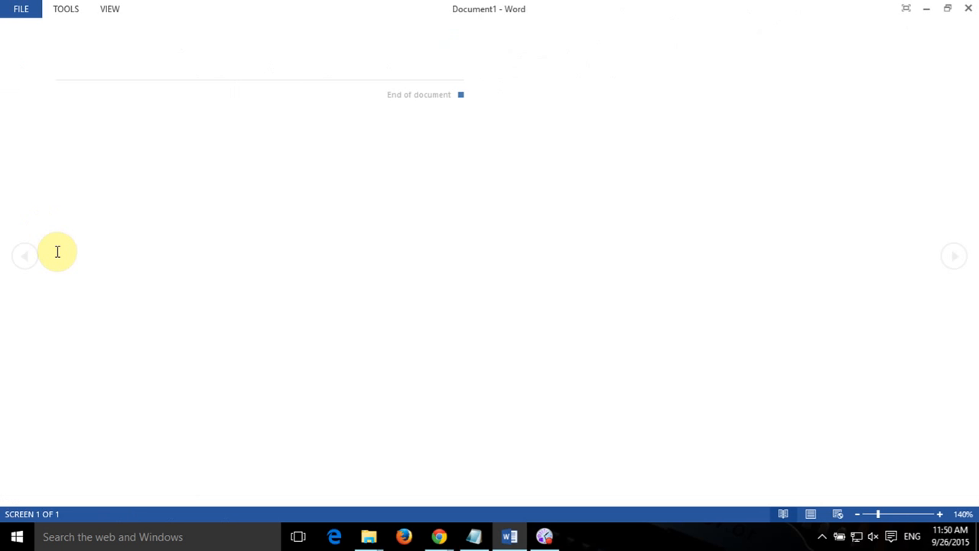
click(116, 9)
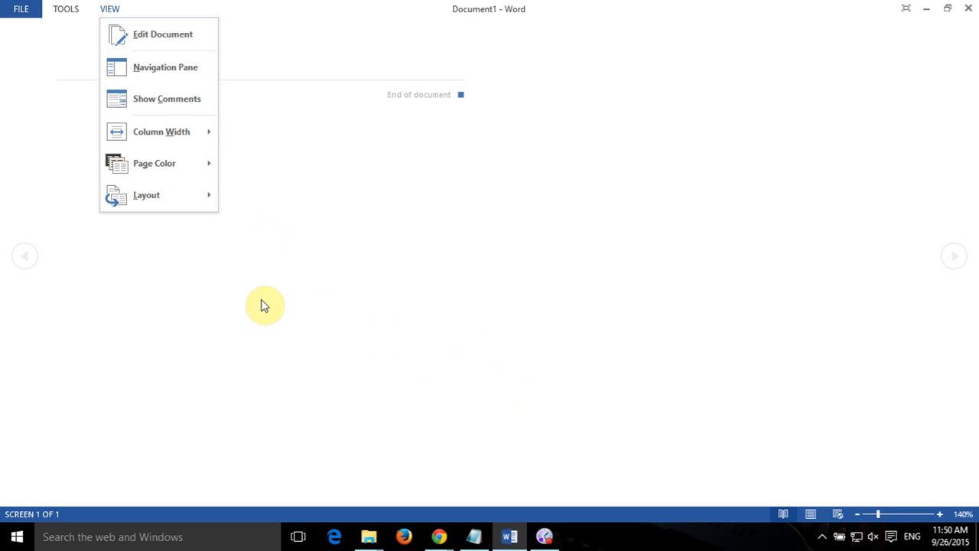
mouse_move(192, 205)
click(298, 208)
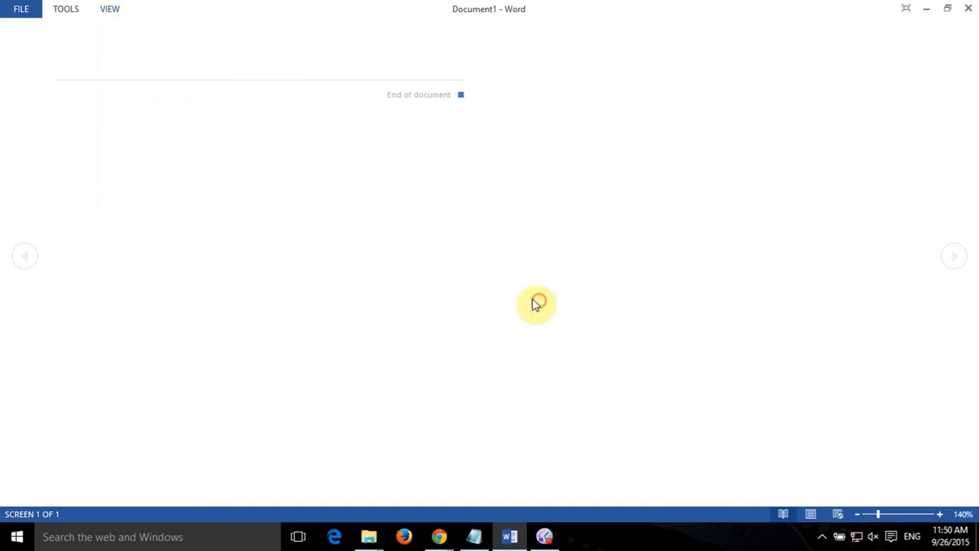
click(813, 515)
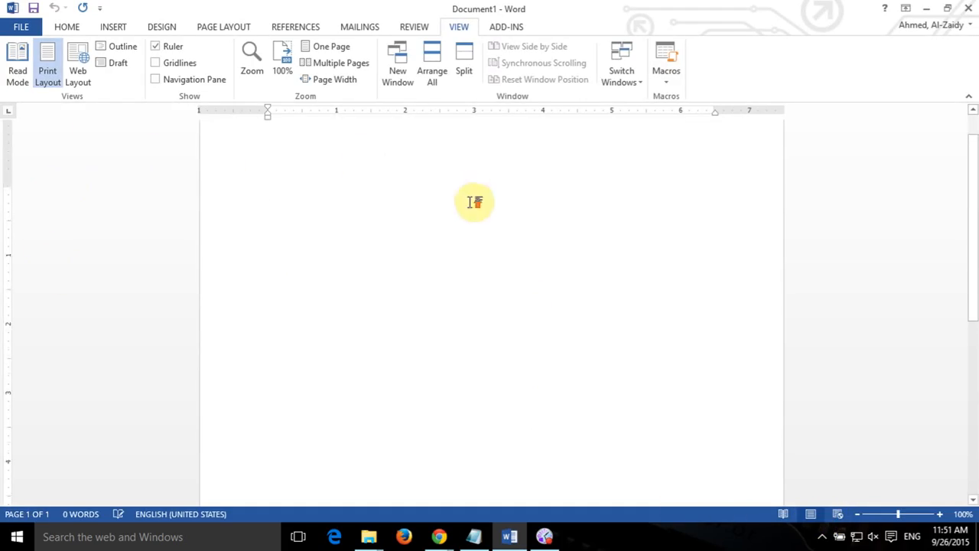
scroll(470, 203, up, 1)
click(71, 72)
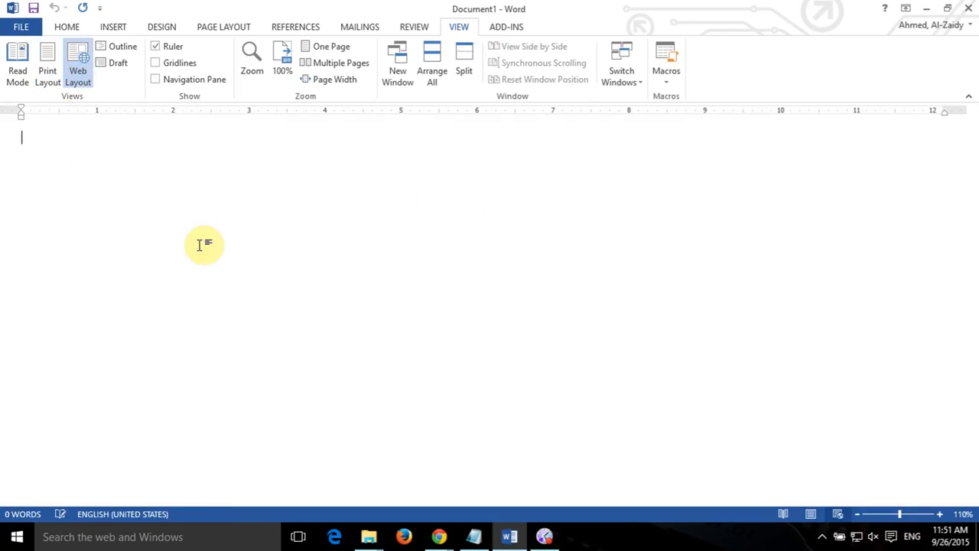
click(811, 514)
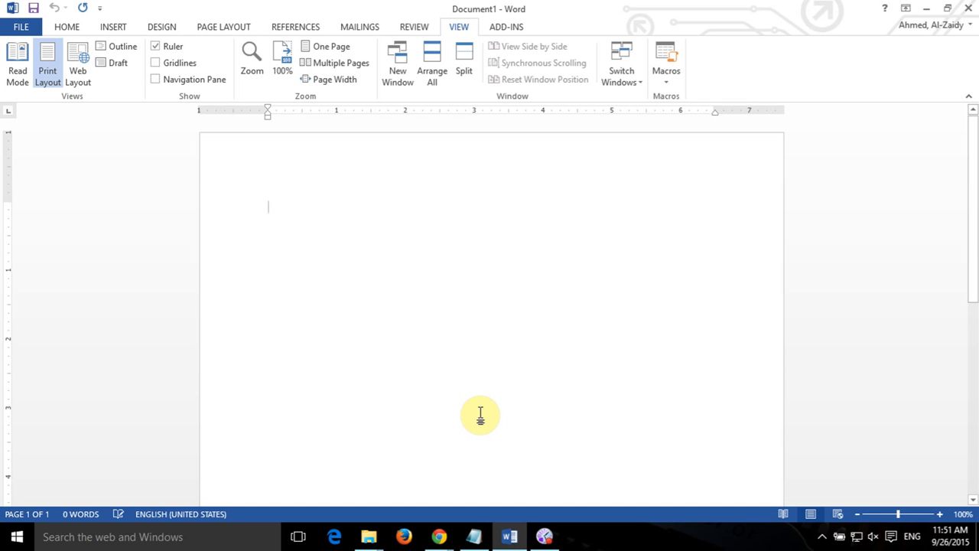
click(156, 48)
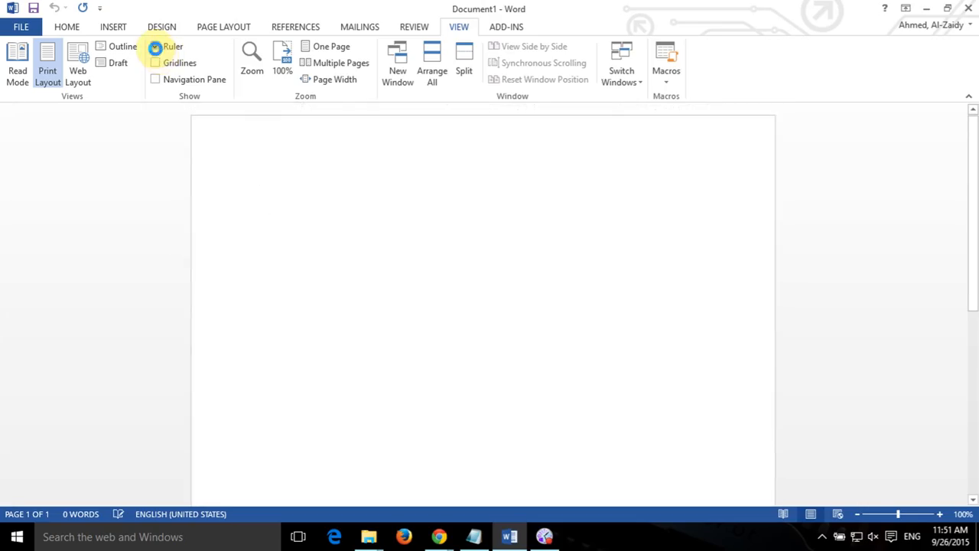
click(155, 46)
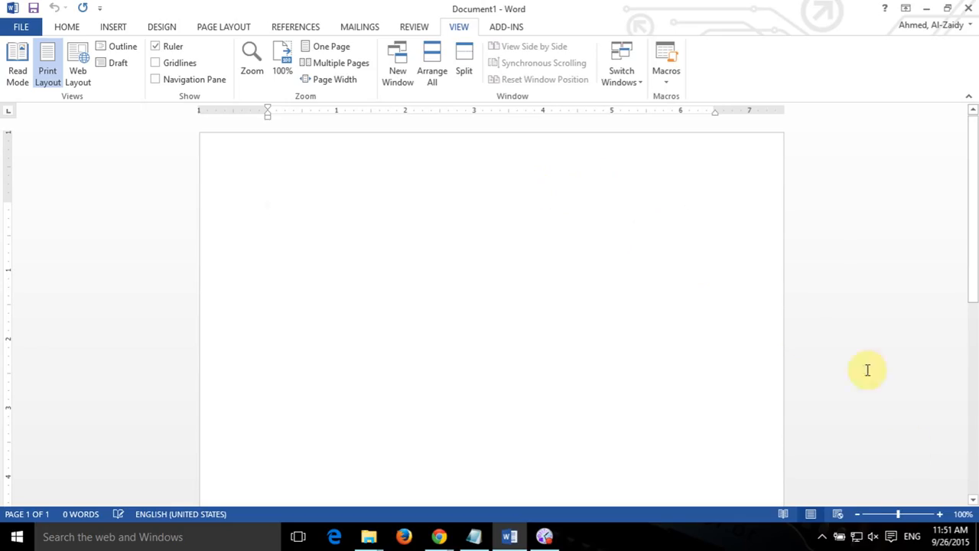
click(940, 514)
click(940, 514)
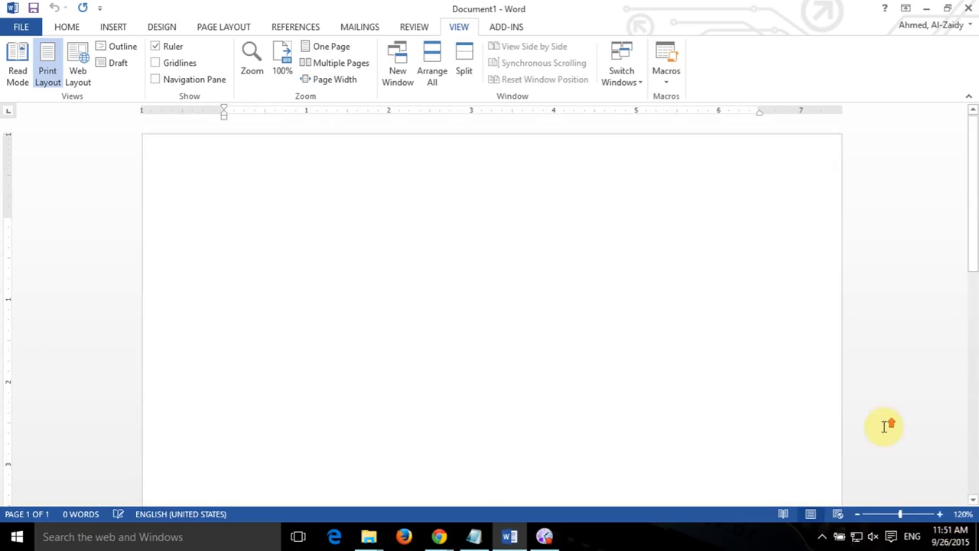
click(941, 514)
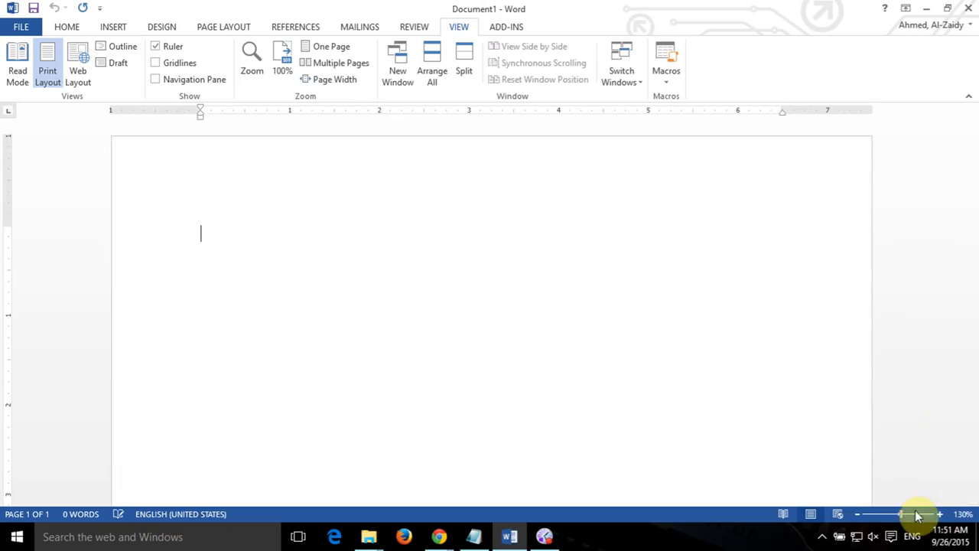
click(940, 514)
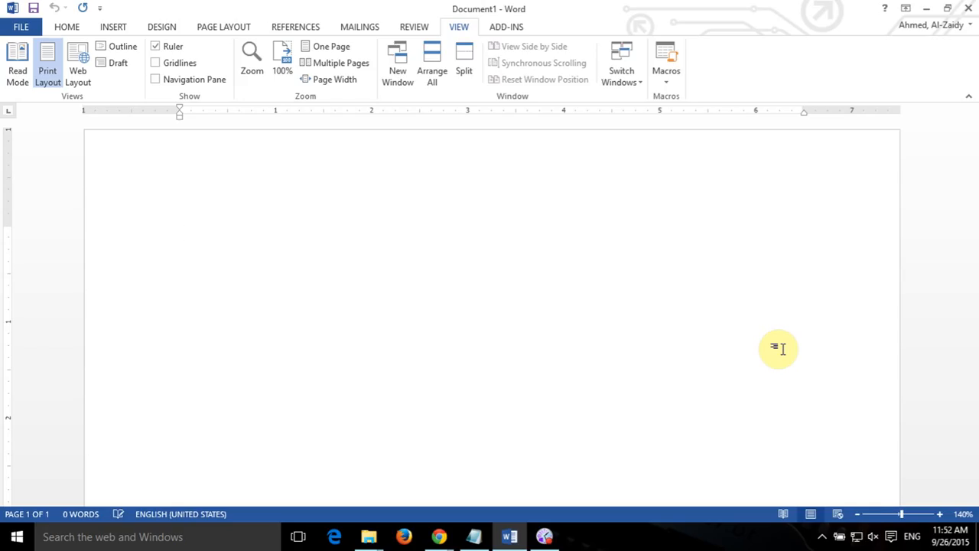
click(864, 514)
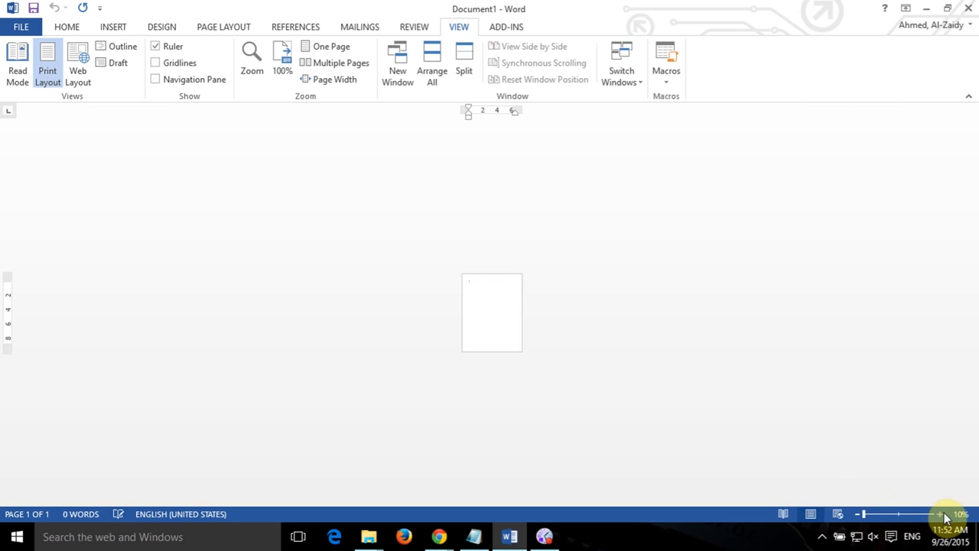
click(900, 516)
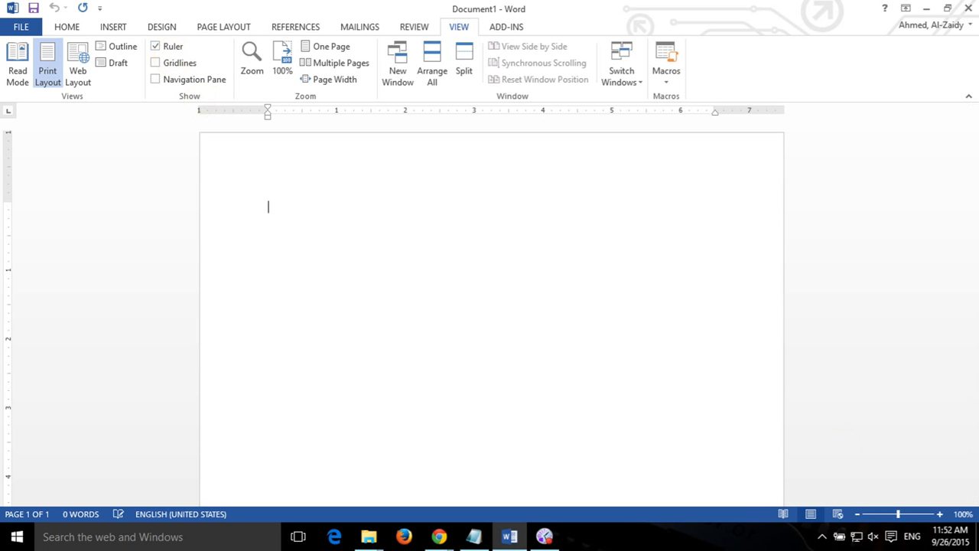
key(alt+Tab)
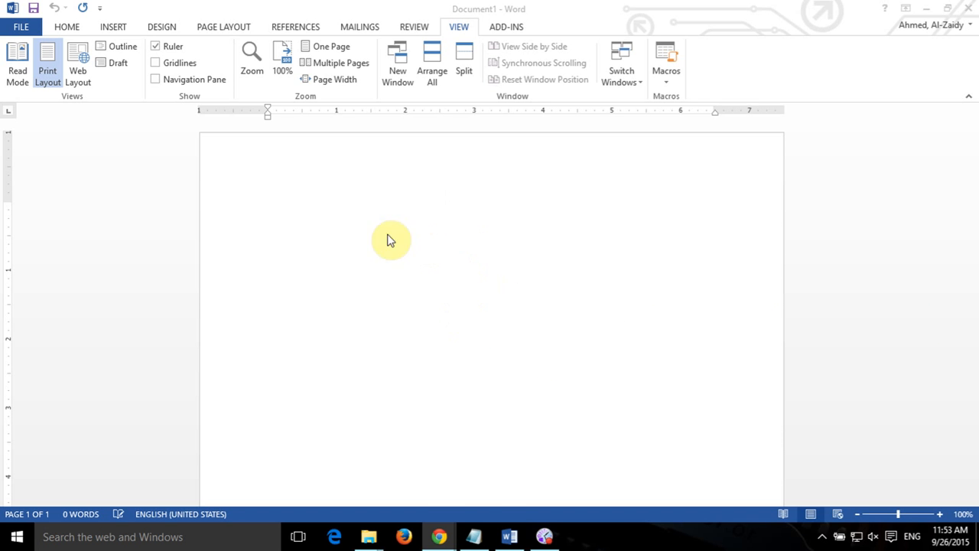
click(262, 207)
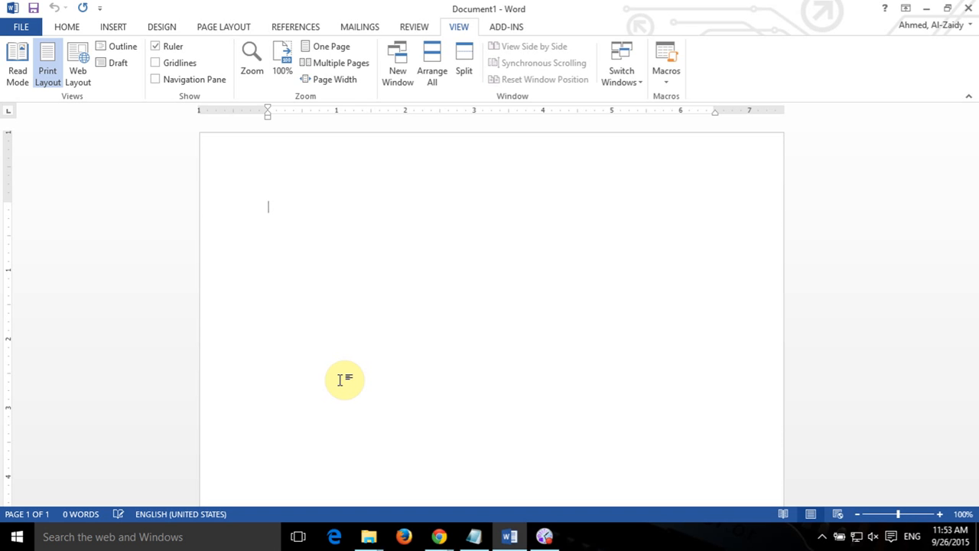
Type 'MS Word 2013' on the first line and put the caret right after MS.
text(MS)
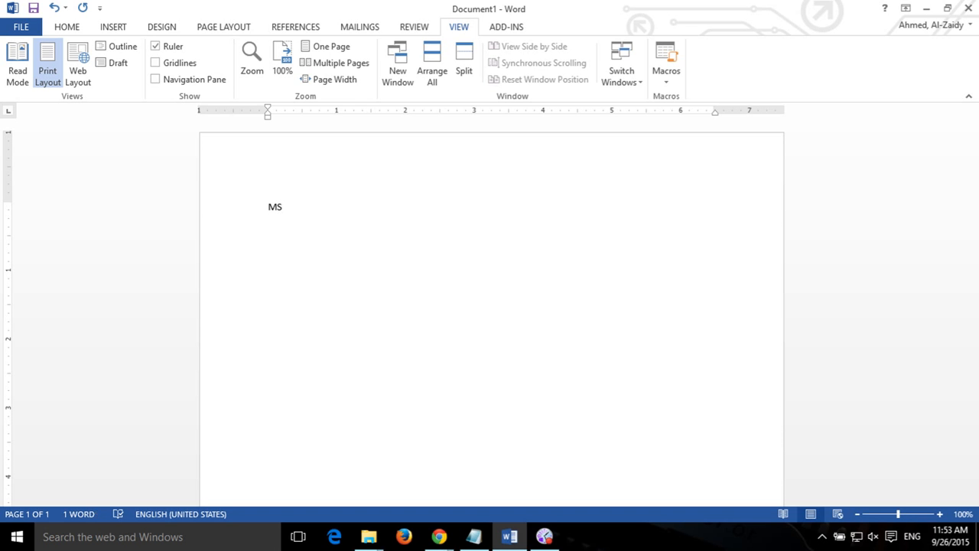
text( Word 2013)
click(280, 210)
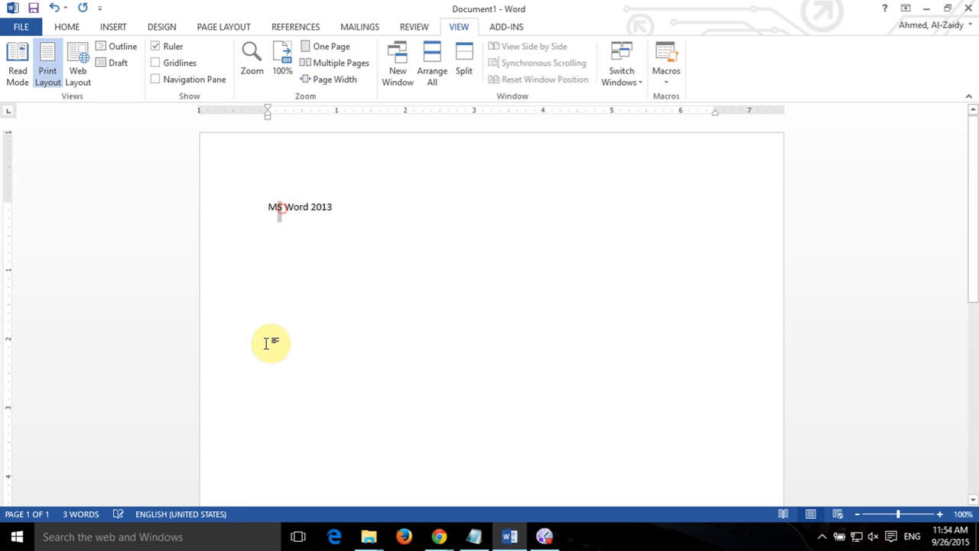
click(334, 205)
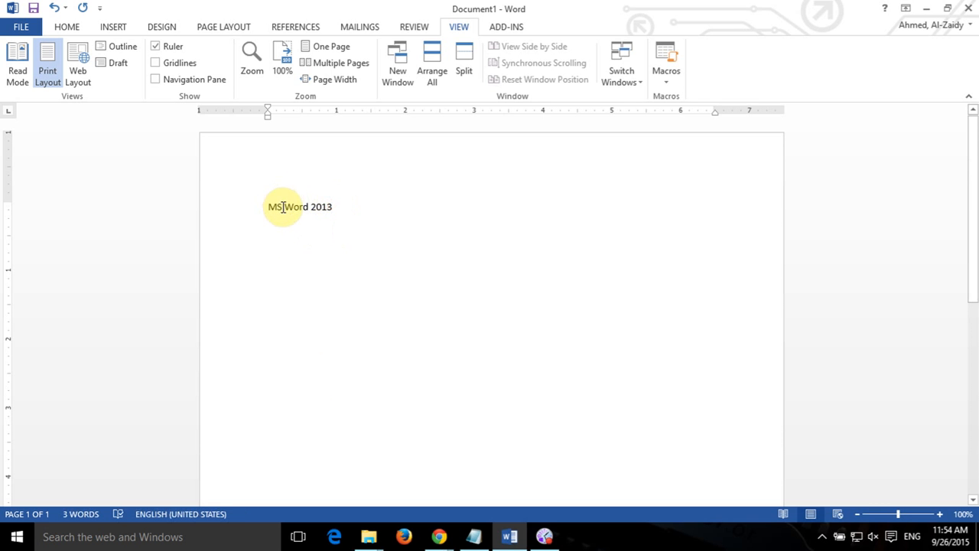
drag(282, 207, 276, 208)
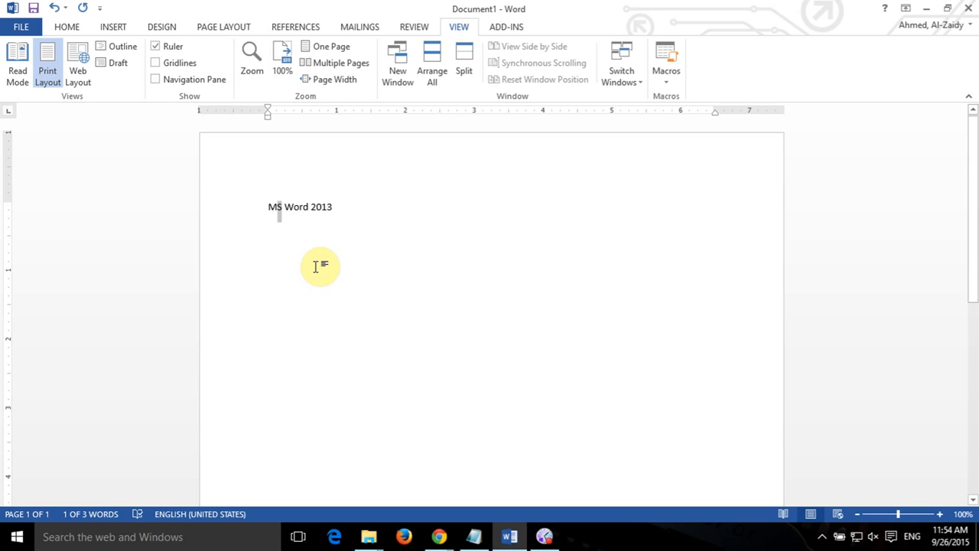
key(Right)
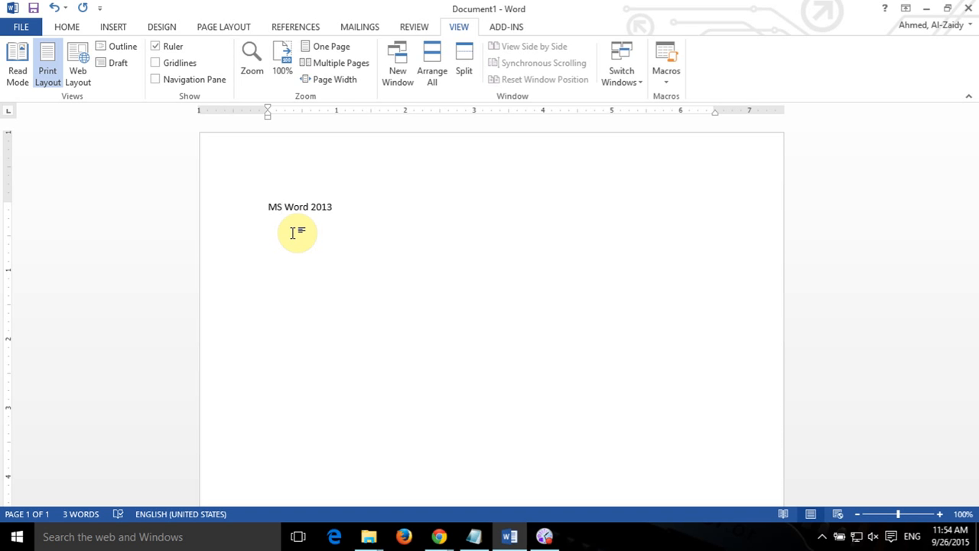
Expand MS to 'Microsoft' and add a period, giving 'Microsoft Word 2013.'.
key(BackSpace)
key(Delete)
text(icro)
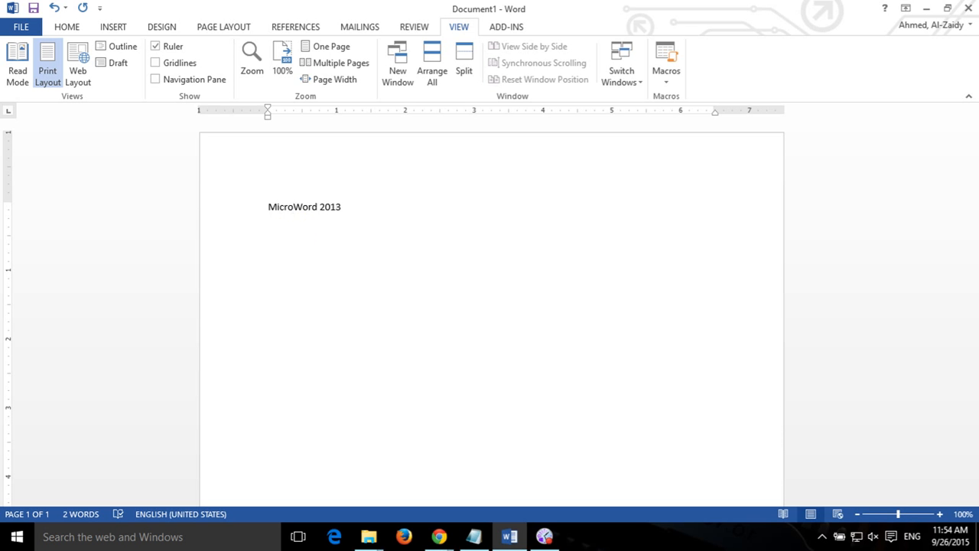
text(soft)
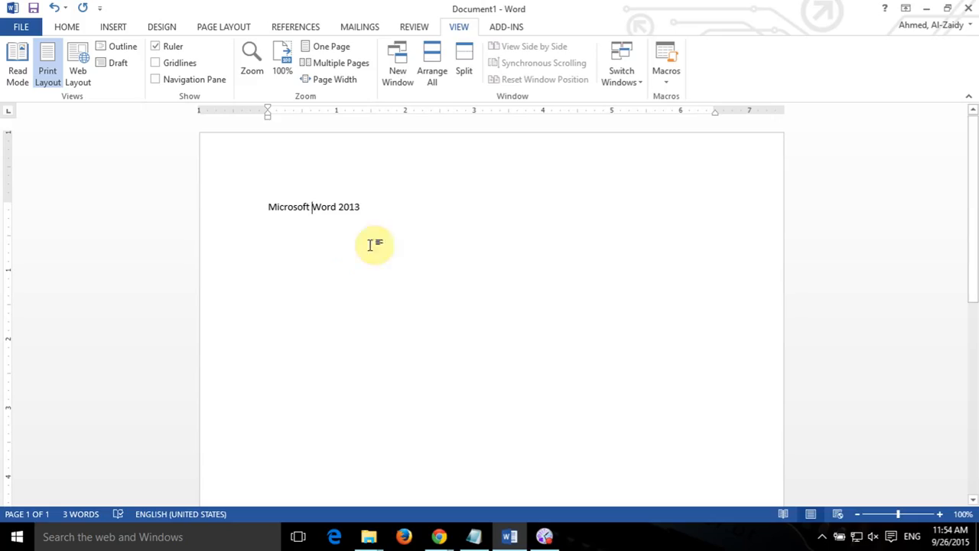
click(361, 206)
click(361, 207)
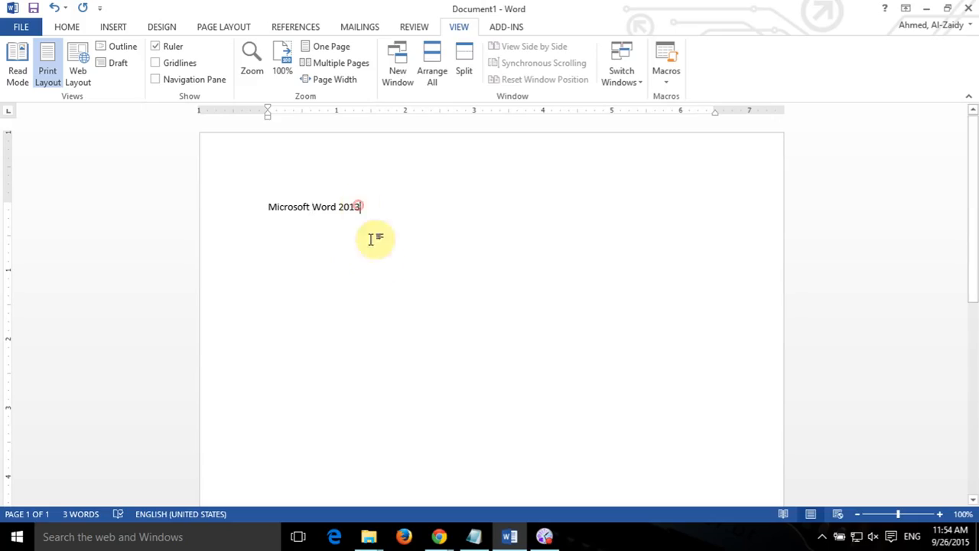
text(.)
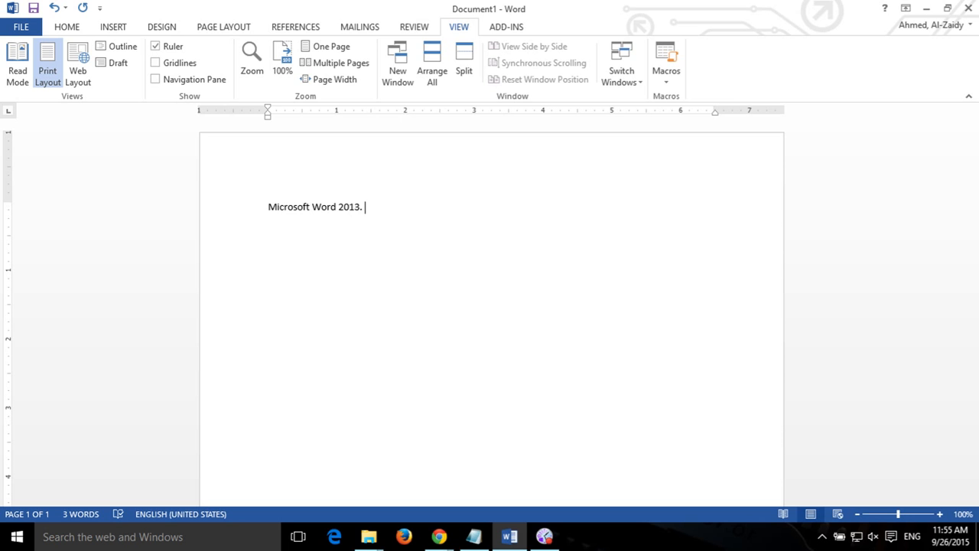
Start an empty line below 'Microsoft Word 2013.' and return to it from the browser.
key(Return)
key(alt+Tab)
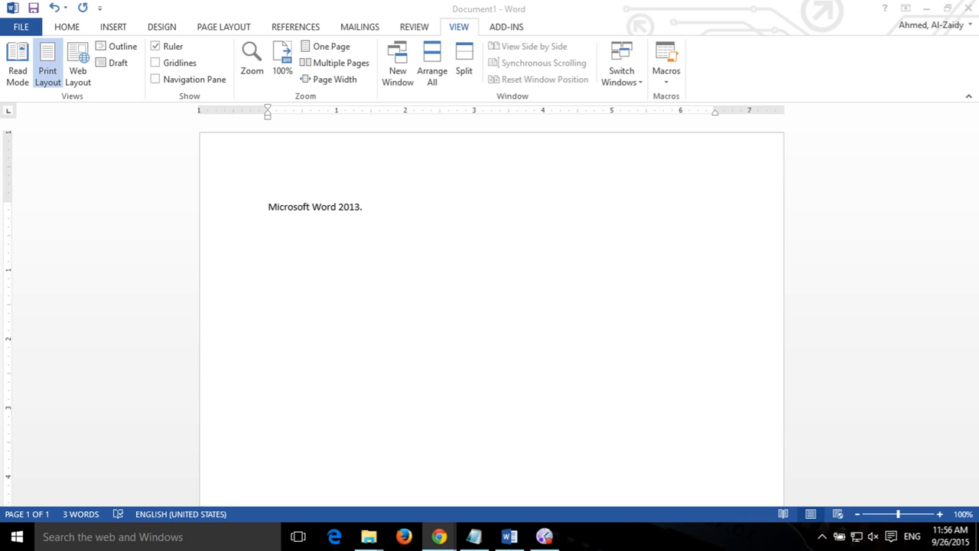
click(286, 229)
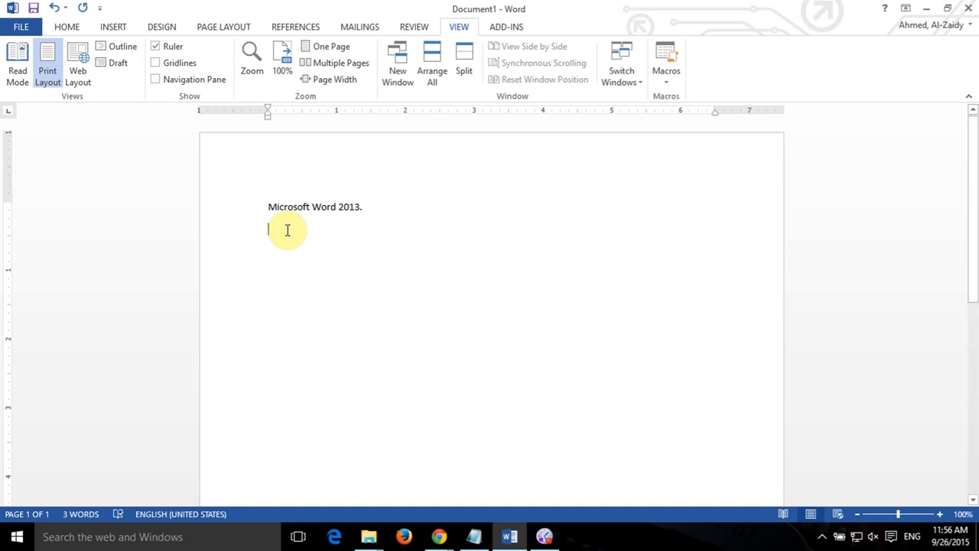
Turn on Show/Hide ¶ on the HOME tab so paragraph marks and space dots appear.
click(67, 28)
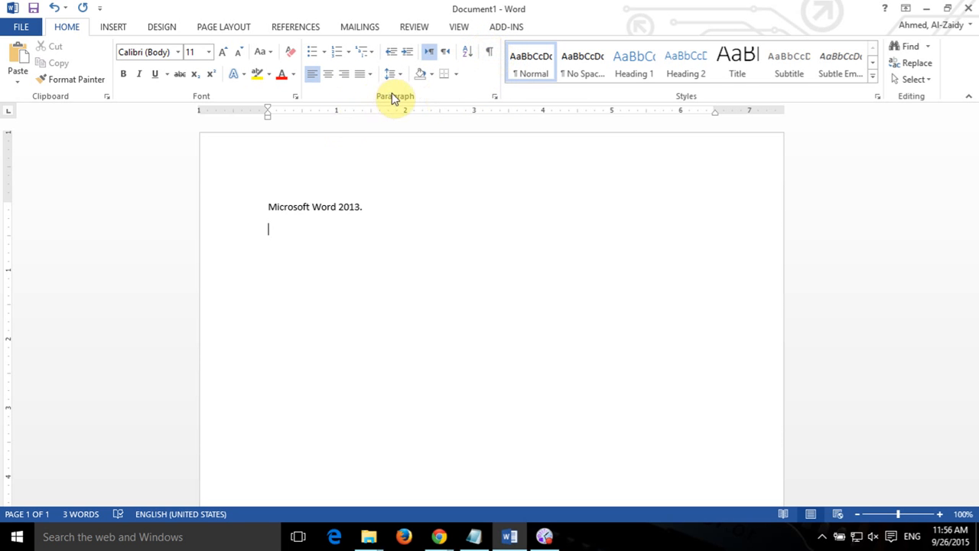
click(488, 52)
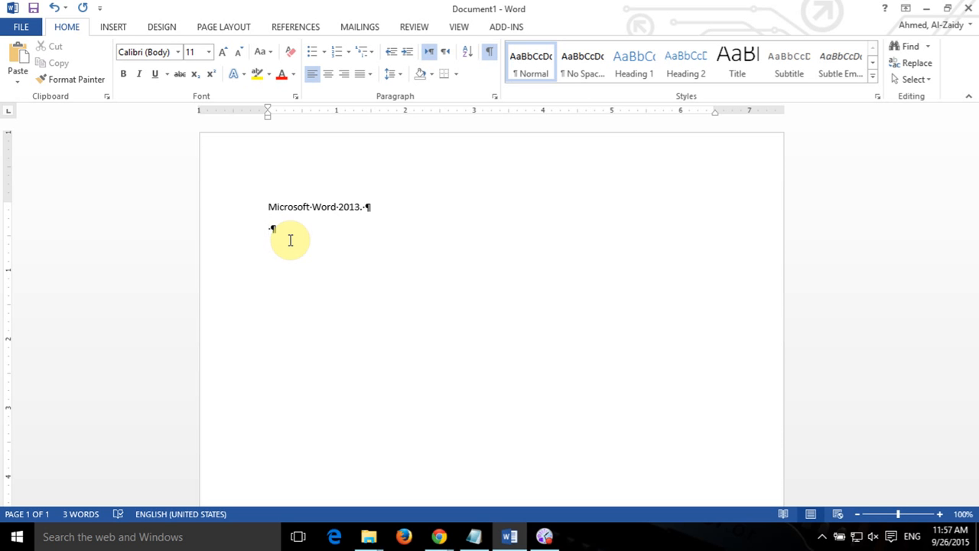
Type the author's surname on the second line, removing stray spaces, with formatting marks hidden.
text(Al)
key(BackSpace)
key(BackSpace)
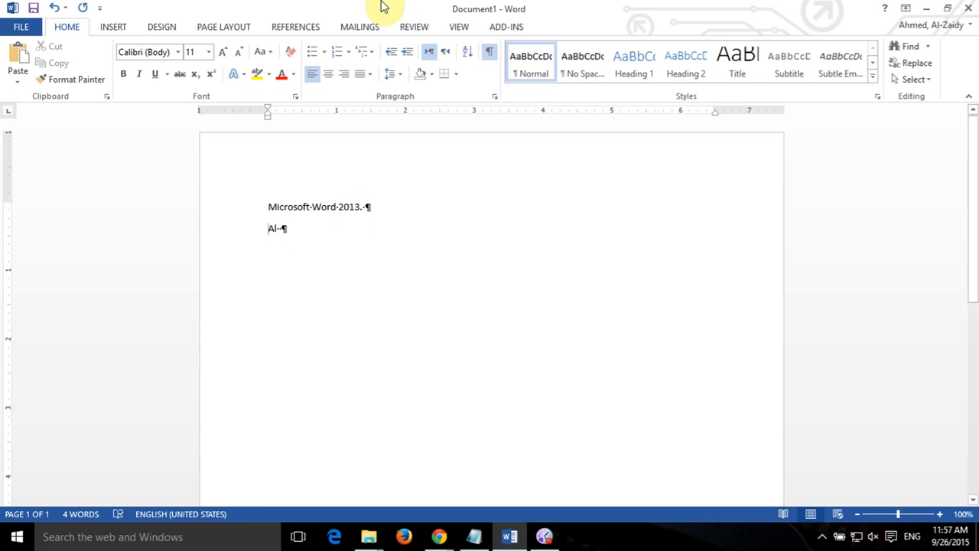
click(489, 51)
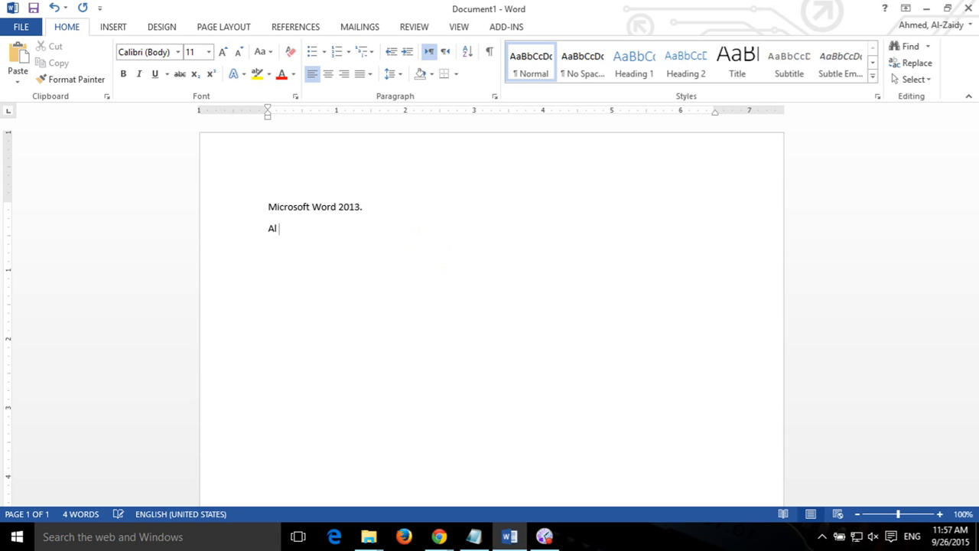
text(Zaidy)
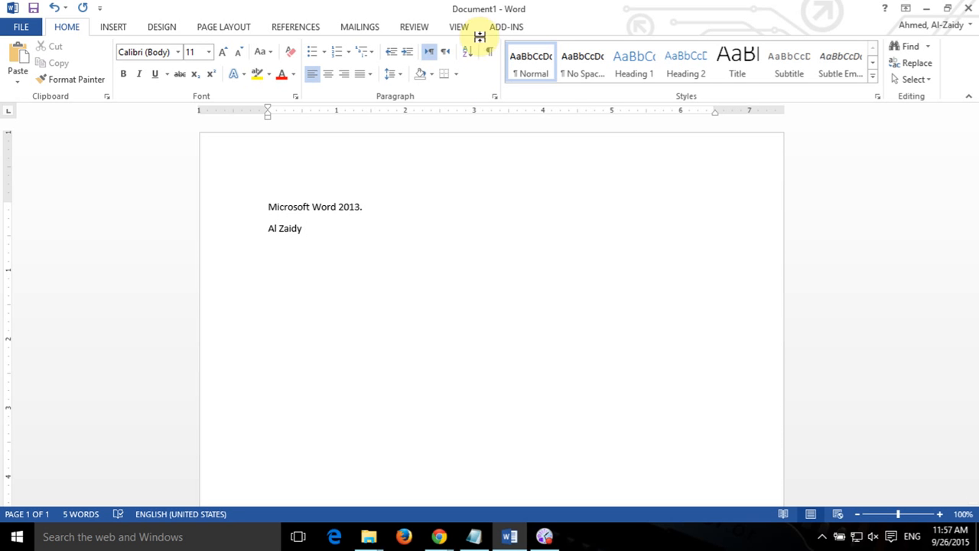
With formatting marks shown, add a paragraph below the surname holding a tab and a manual line break.
click(490, 51)
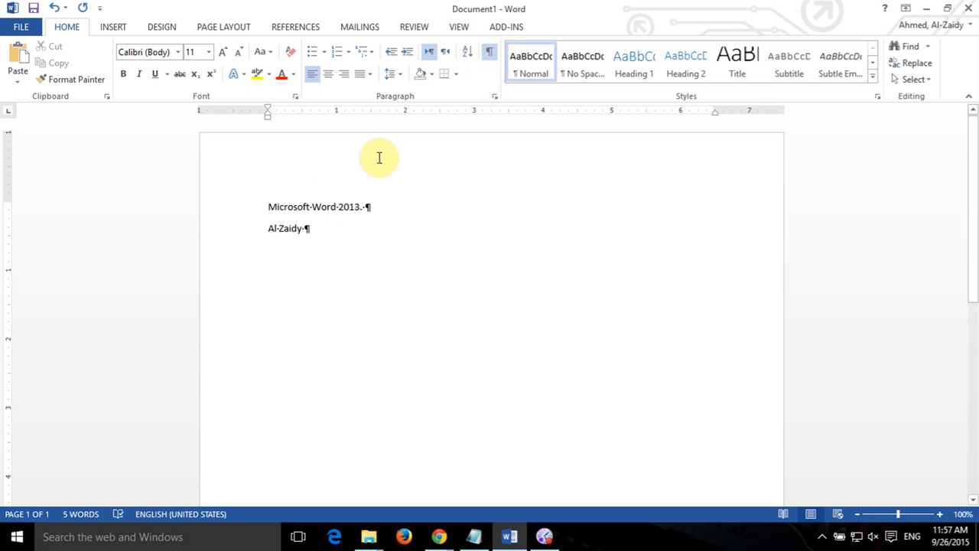
double_click(279, 232)
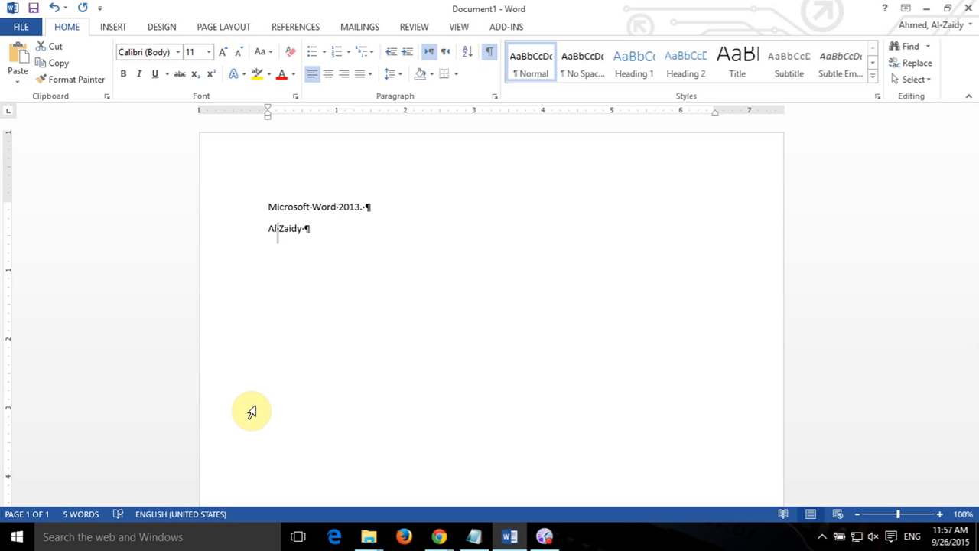
click(351, 240)
key(Return)
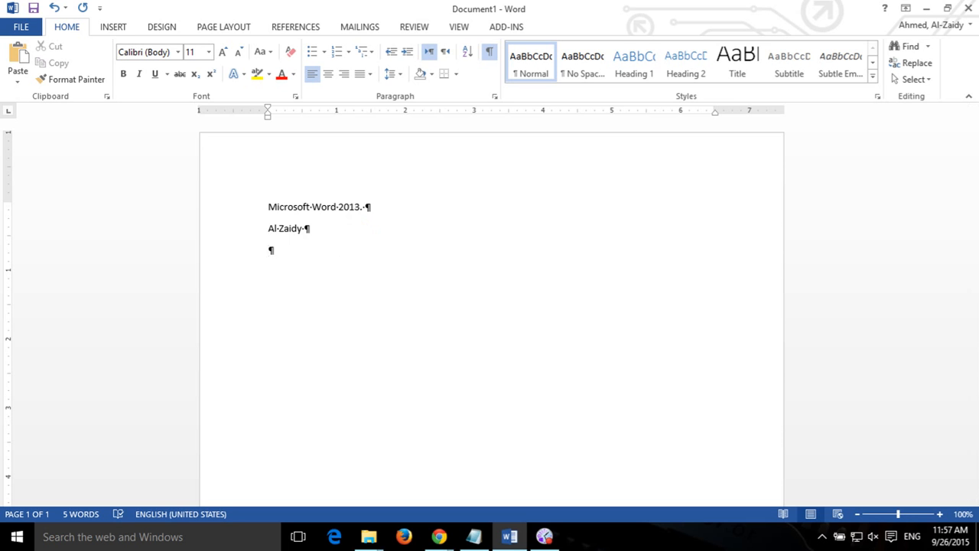
key(Tab)
key(shift+Return)
Type the full name, street, city/state/ZIP and phone number joined by line breaks, then end the paragraph.
key(shift+Return)
text(123 XYZ )
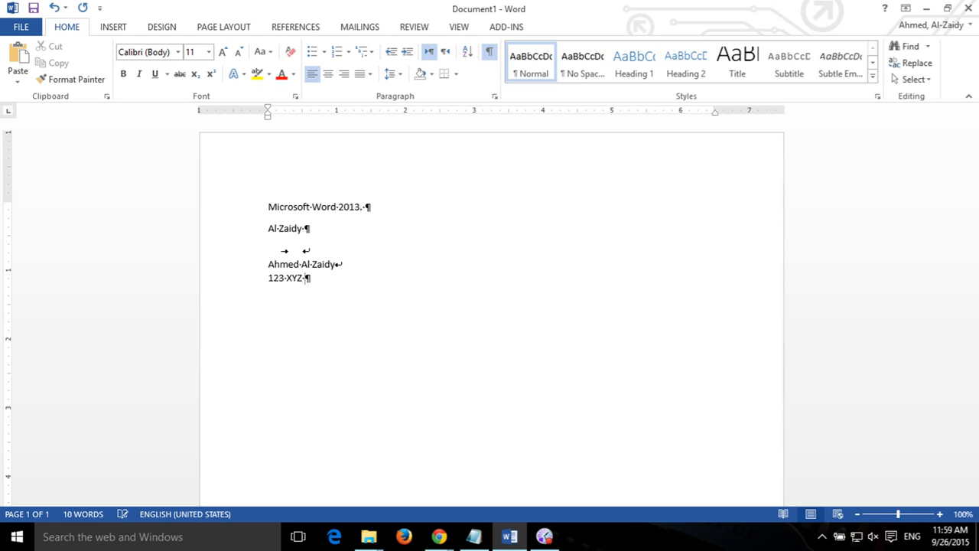
text(Blvd)
key(shift+Return)
text(Jacksonville, FL )
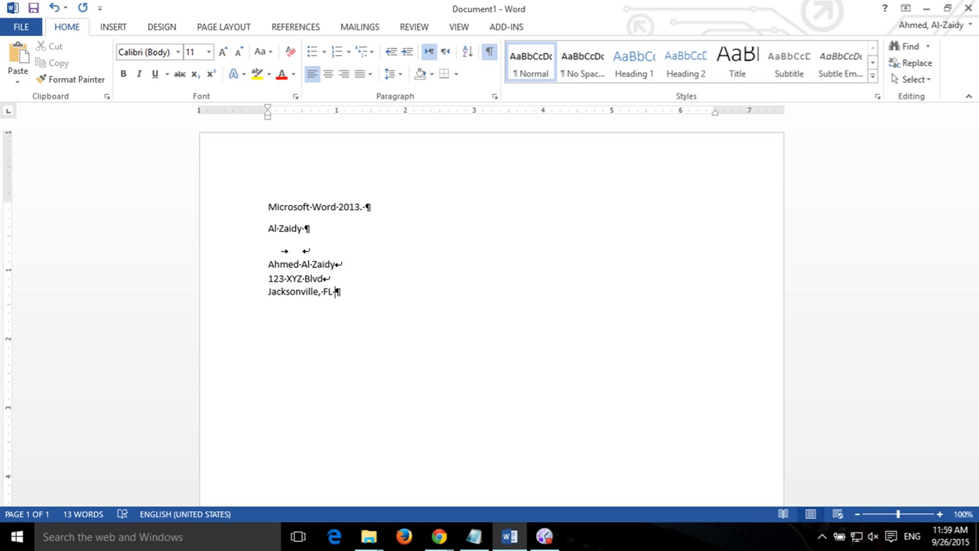
text(32211)
key(shift+Return)
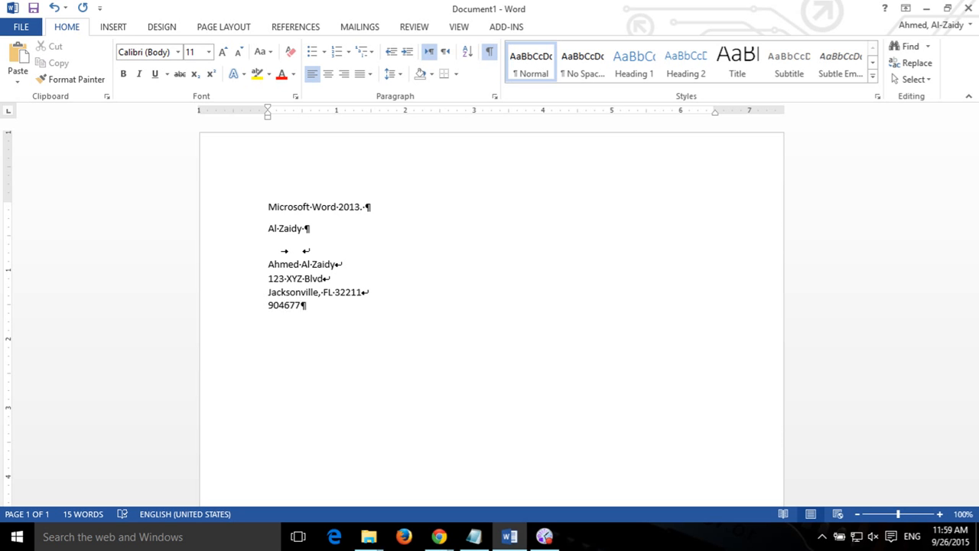
key(Return)
Retype the full name and street address as separate paragraphs below the block.
click(488, 56)
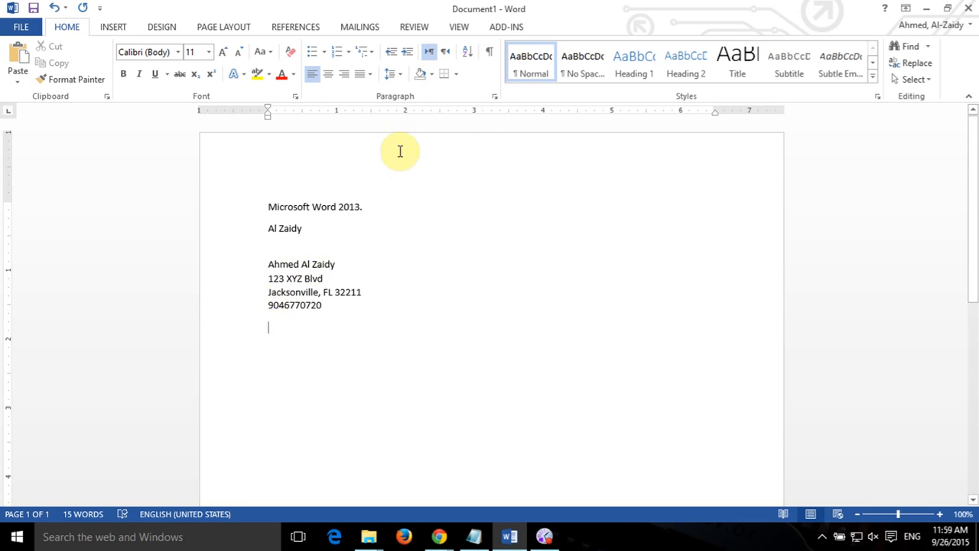
click(488, 53)
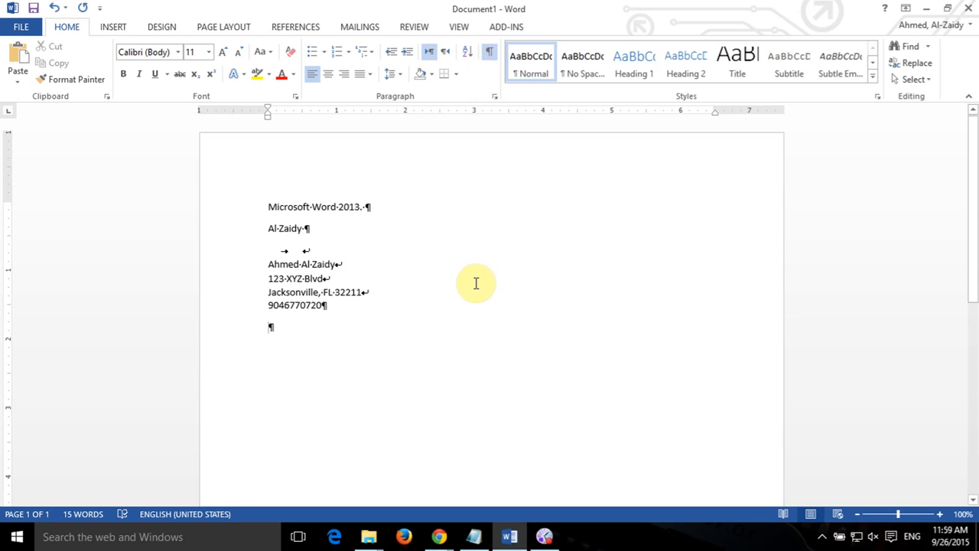
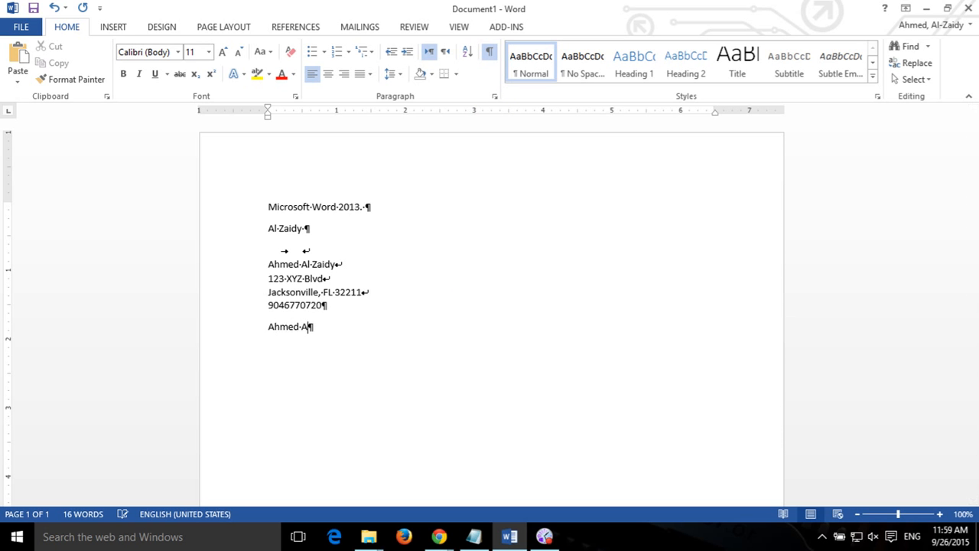
key(Return)
text(123 XYZ )
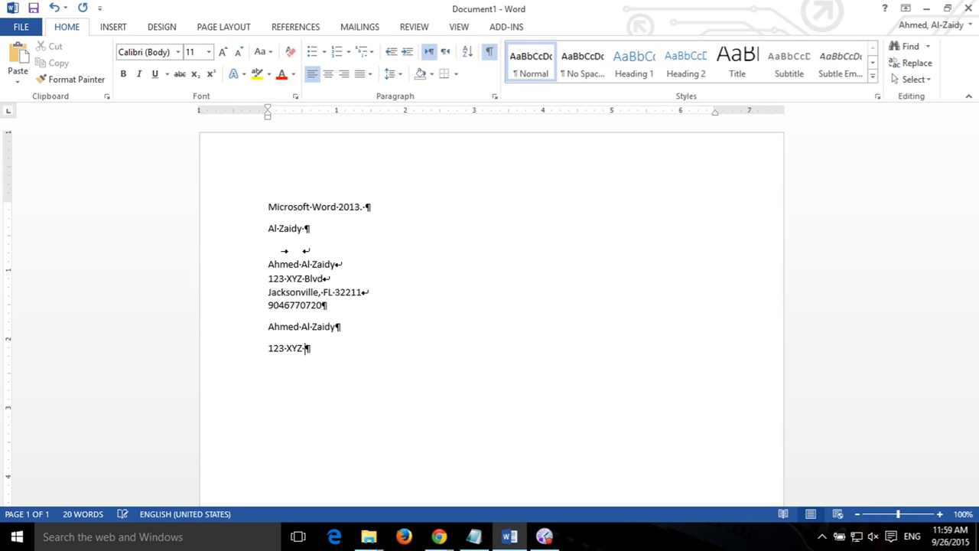
text(Blvd)
key(Return)
Add the city/state/ZIP and phone number as their own paragraphs, then hide formatting marks.
text(Jacksonville)
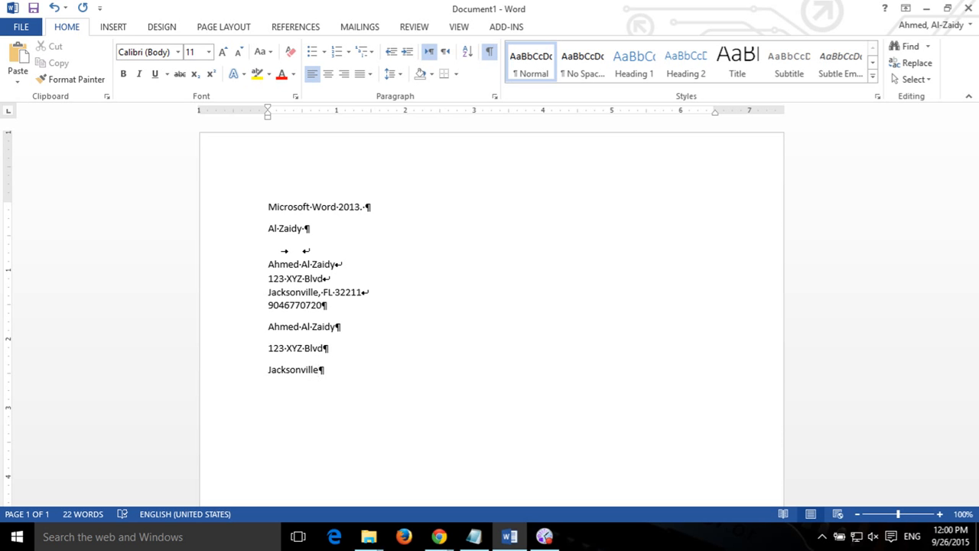
text(, FL 32211)
key(Return)
text(9)
key(BackSpace)
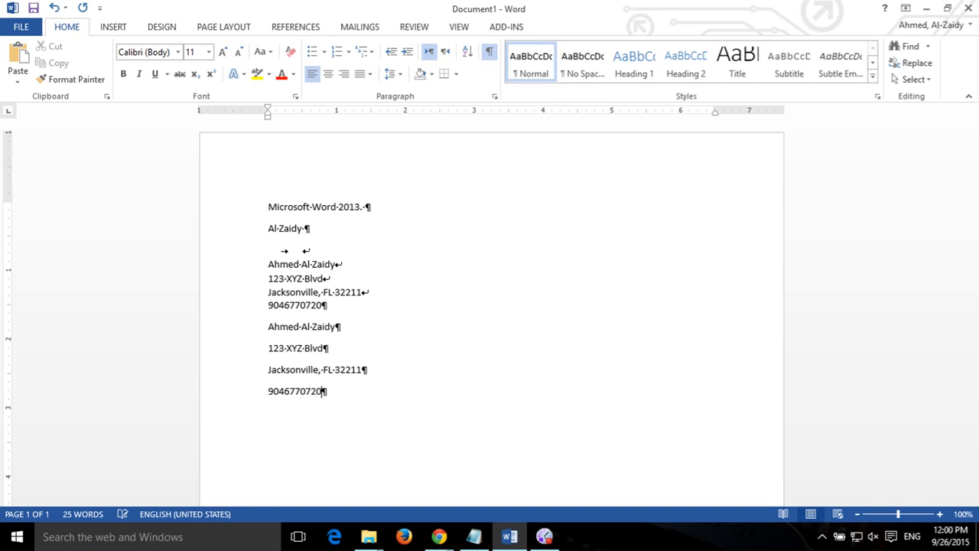
key(Return)
click(489, 52)
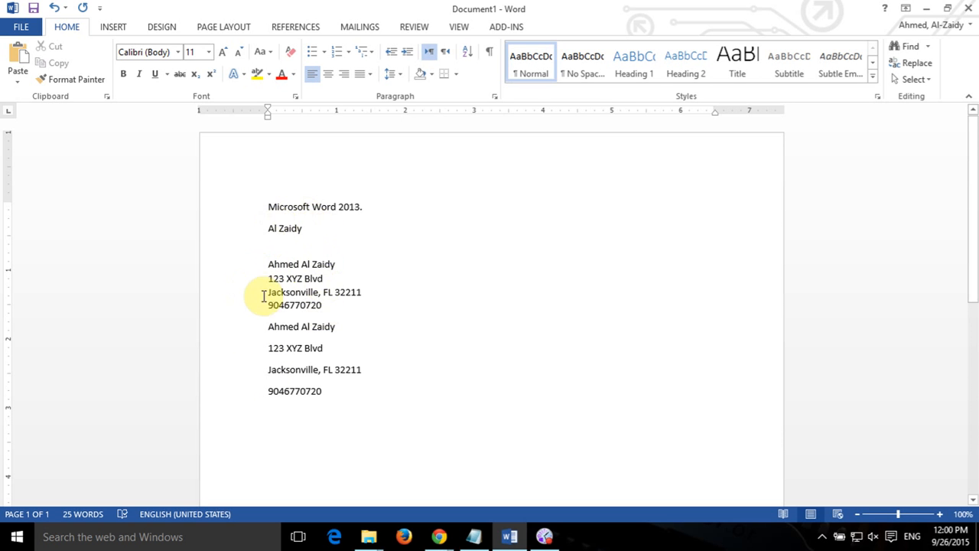
Select the four duplicate address paragraphs and delete them, keeping the first block.
drag(262, 265, 261, 341)
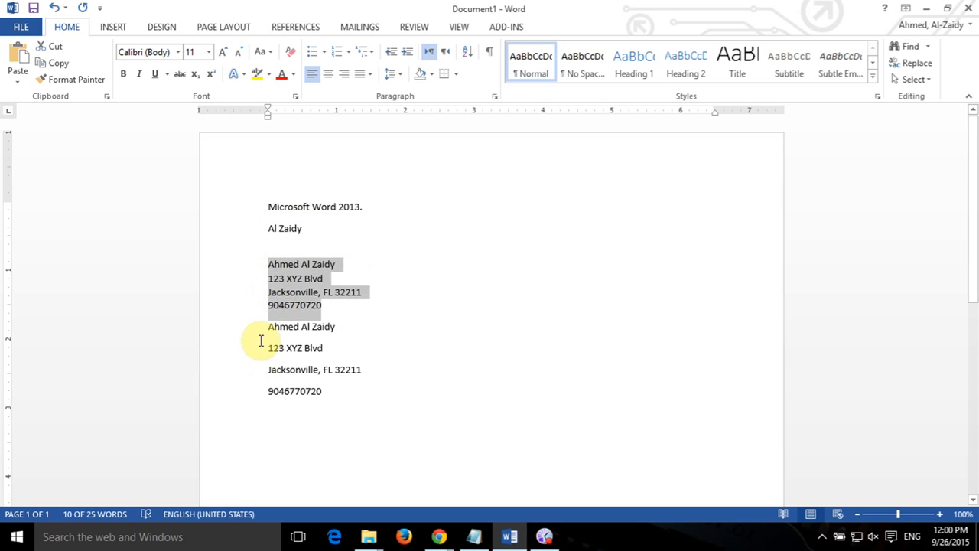
click(261, 341)
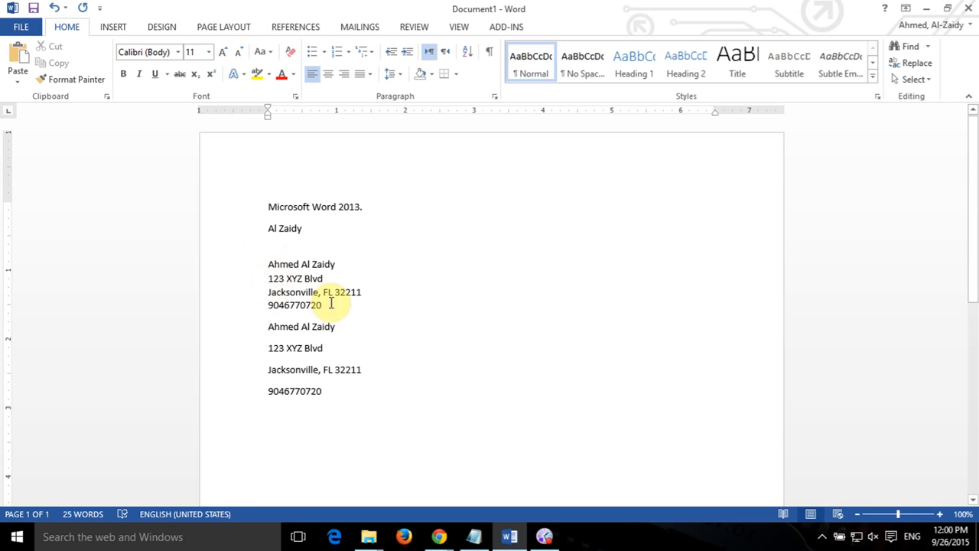
drag(270, 327, 359, 392)
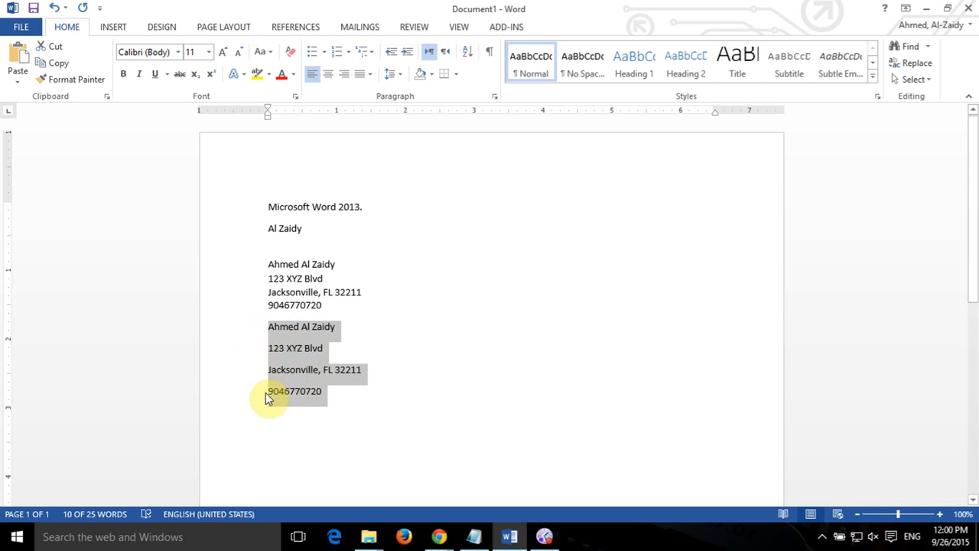
click(308, 416)
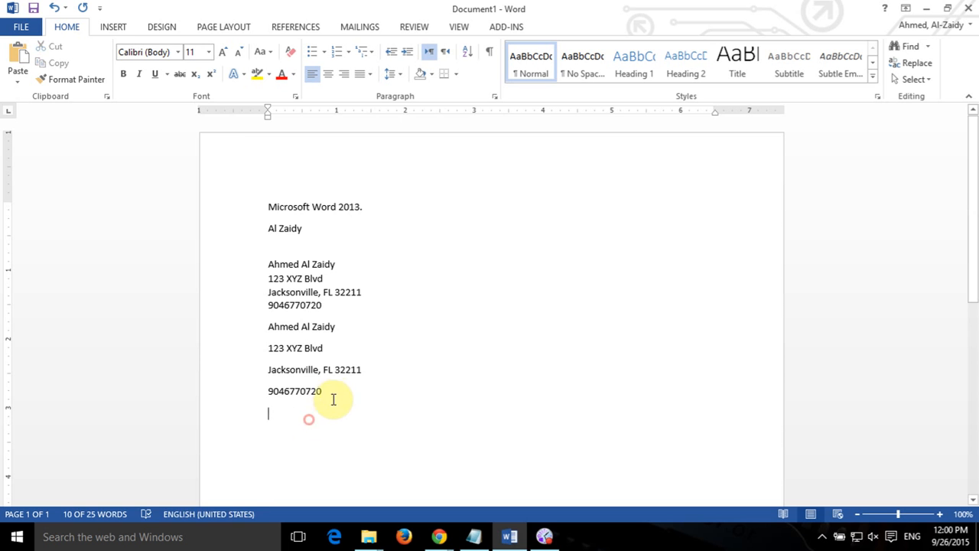
drag(339, 393, 258, 335)
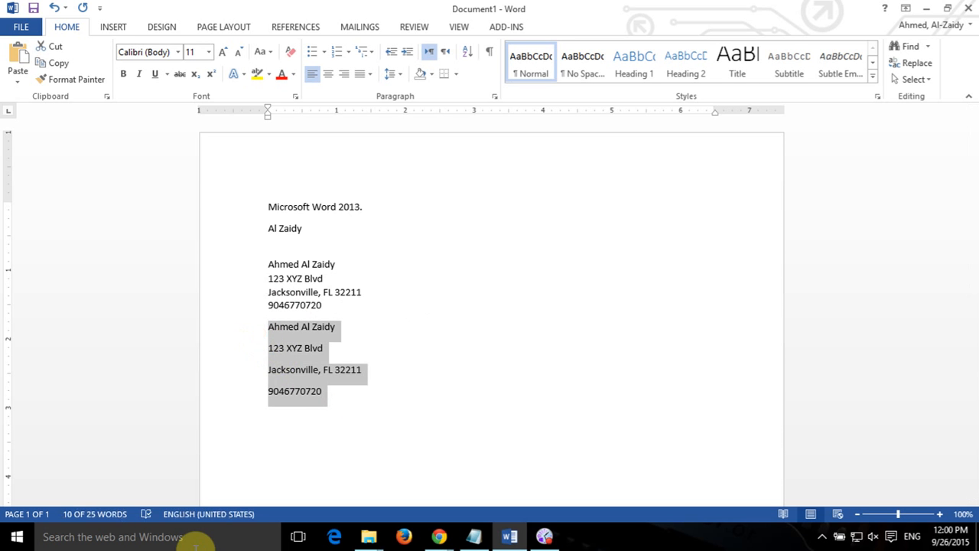
key(Delete)
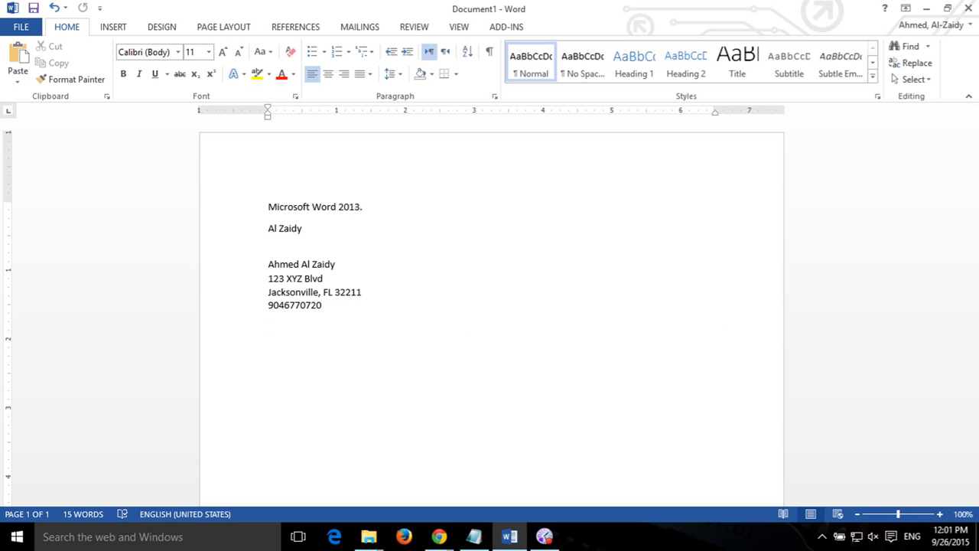
Type 'Thet' on a new line below the address block's phone number.
key(alt+Tab)
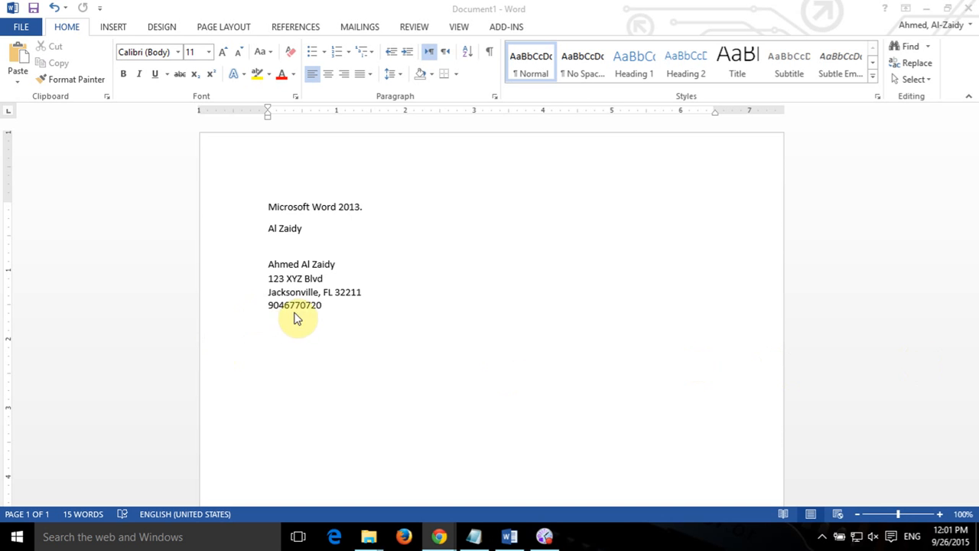
click(362, 333)
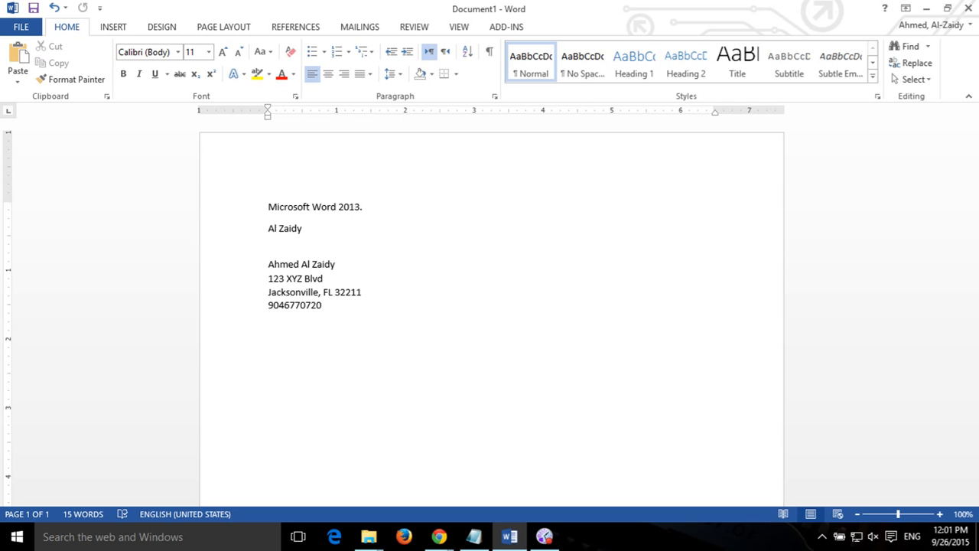
text(Thet)
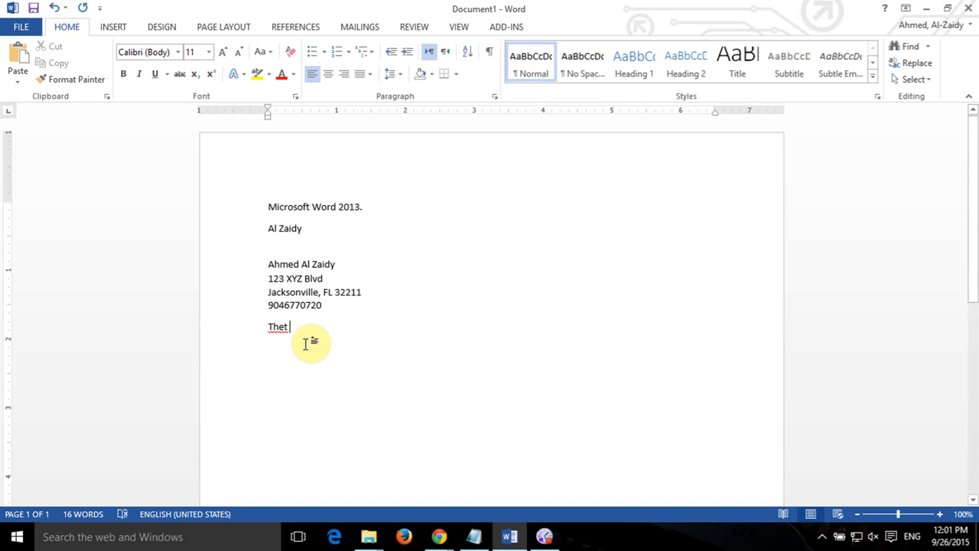
Correct 'Thet' to 'That' using the spelling suggestions.
right_click(282, 326)
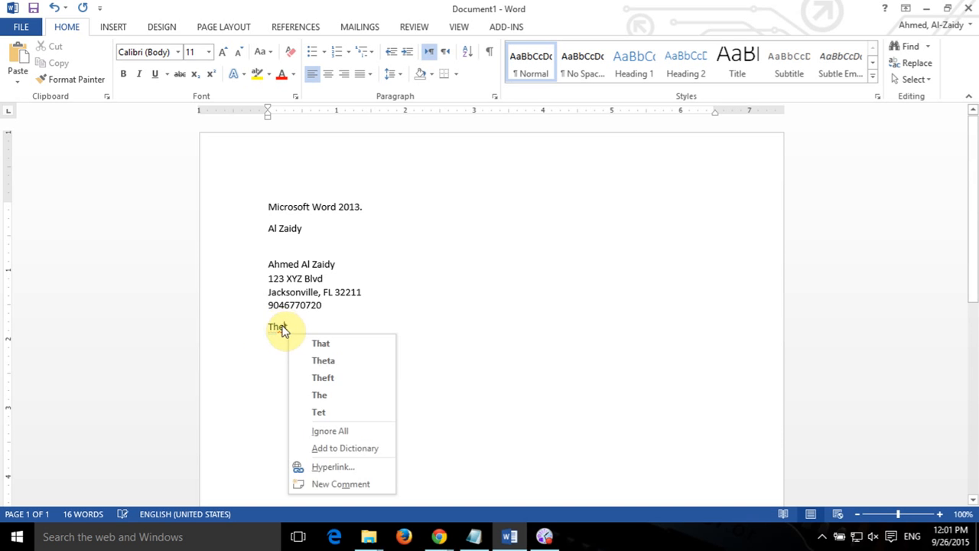
click(345, 351)
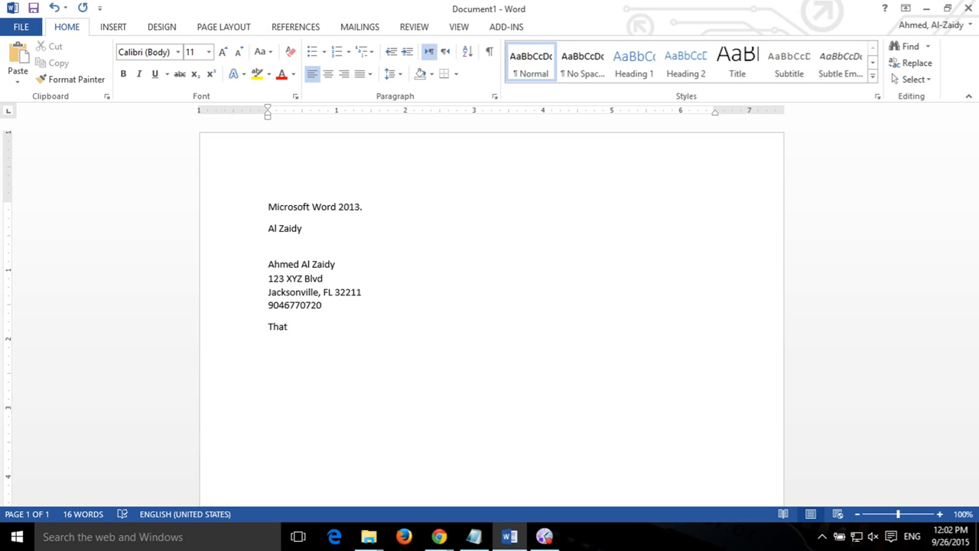
key(Return)
Type 'can not do it' after That and change it to 'cannot' from the suggestions.
text(it self)
key(BackSpace)
key(BackSpace)
key(BackSpace)
key(BackSpace)
key(BackSpace)
key(BackSpace)
key(BackSpace)
key(BackSpace)
text(That him self)
key(BackSpace)
key(BackSpace)
key(BackSpace)
key(BackSpace)
key(BackSpace)
key(BackSpace)
key(BackSpace)
key(BackSpace)
text(can not do it)
right_click(310, 331)
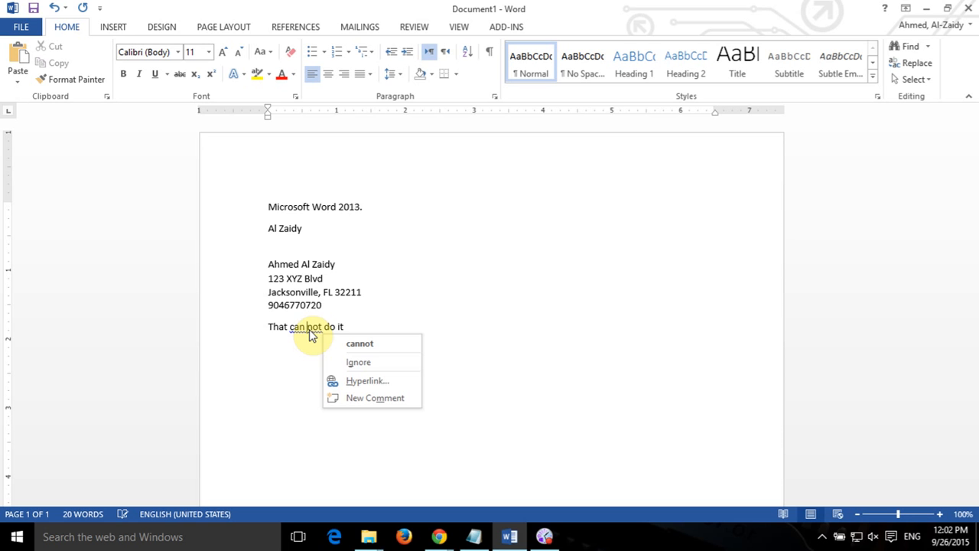
click(379, 344)
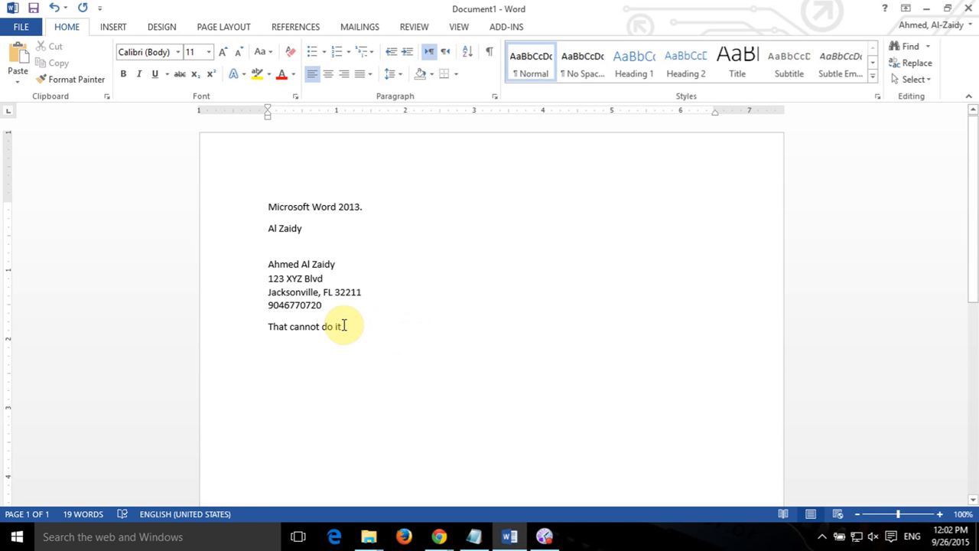
Select the line 'That cannot do it' and bring up the REVIEW tab's proofing commands.
drag(346, 328, 275, 329)
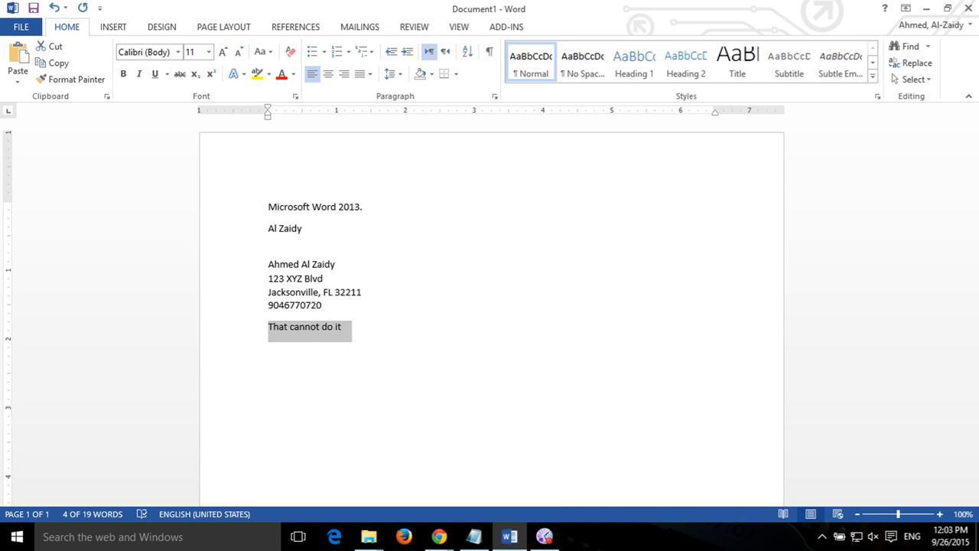
click(414, 27)
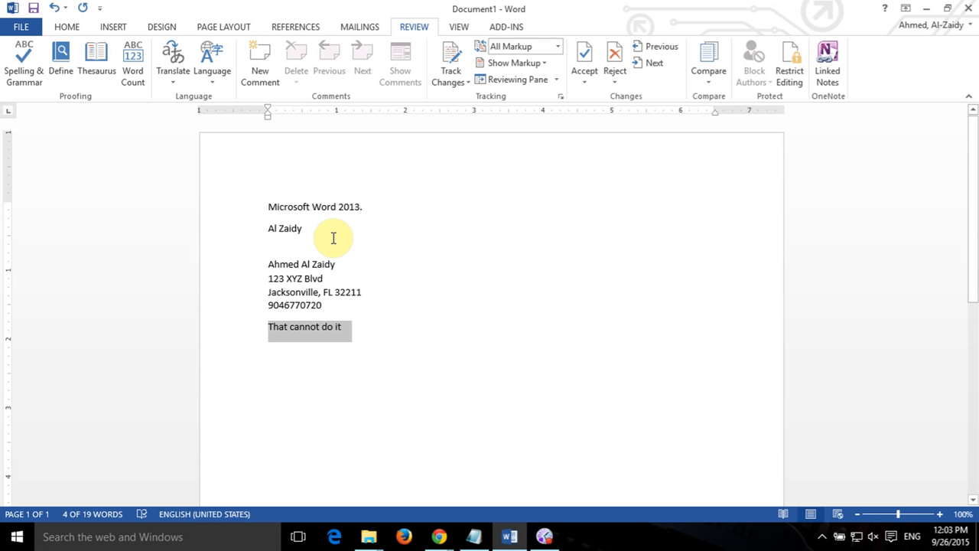
click(339, 337)
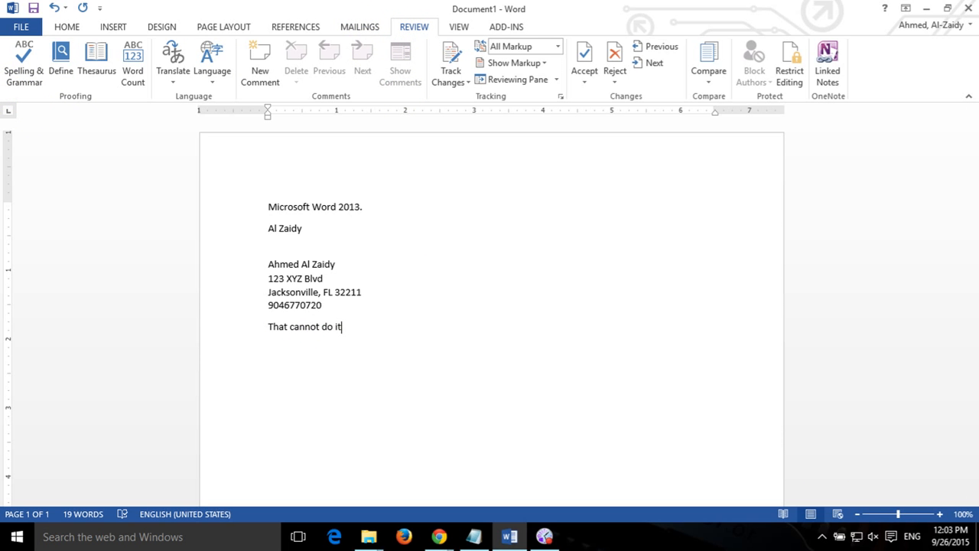
key(alt+Tab)
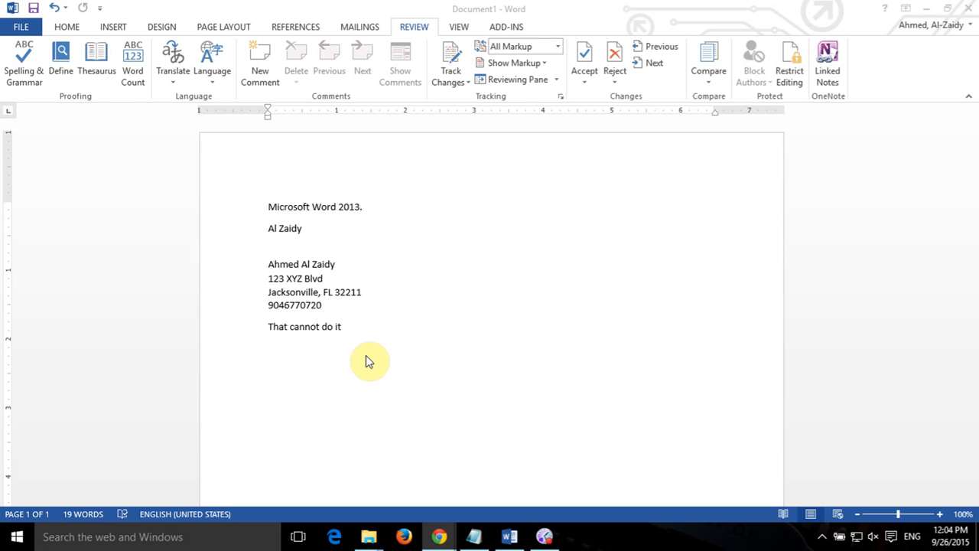
click(55, 9)
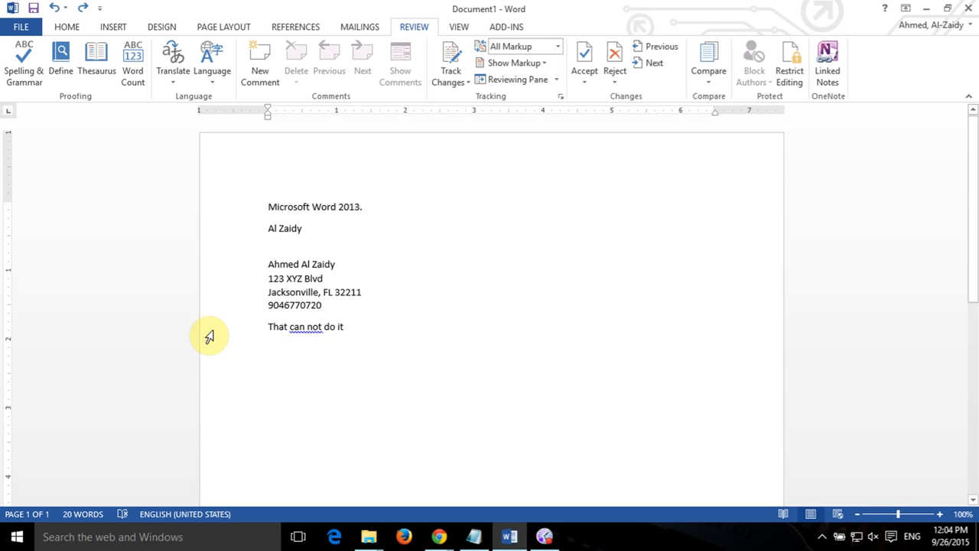
click(55, 8)
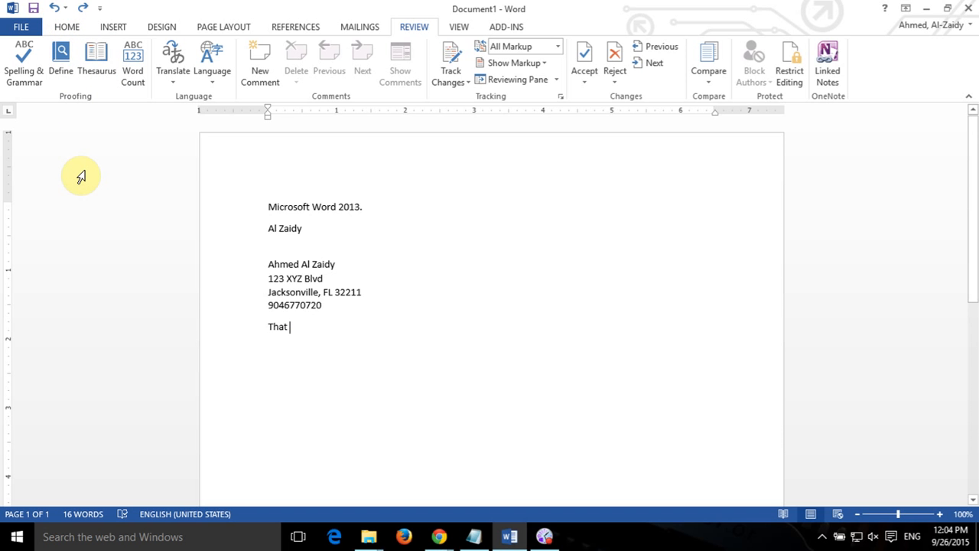
click(82, 9)
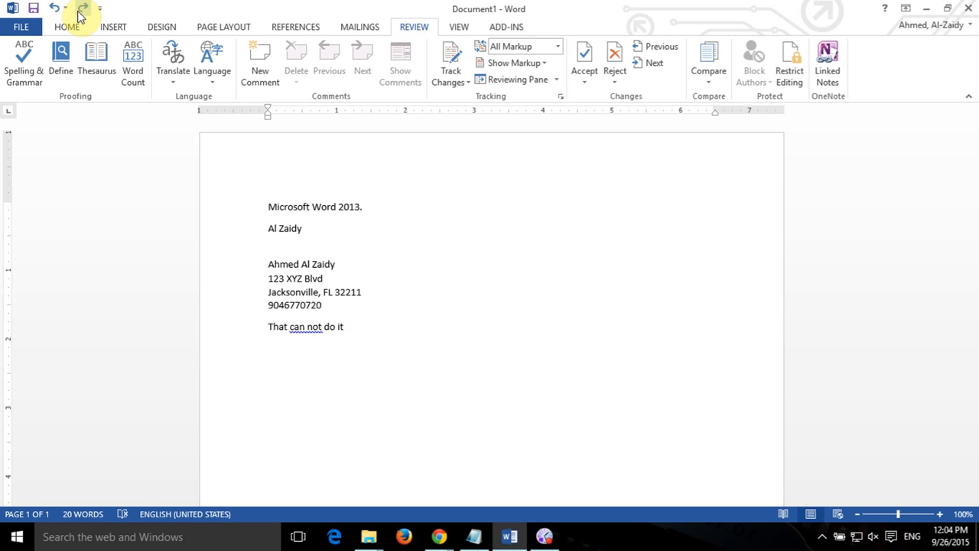
click(82, 9)
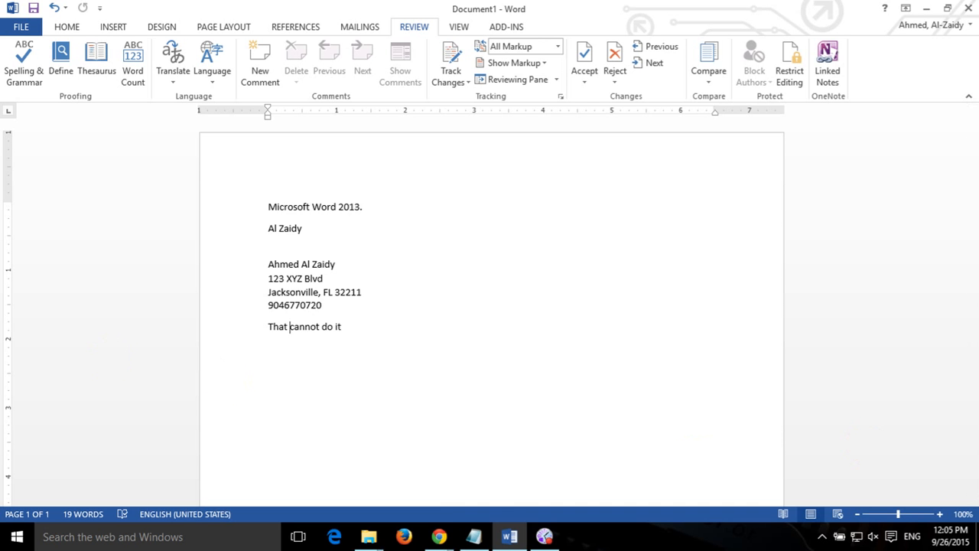
key(alt+Tab)
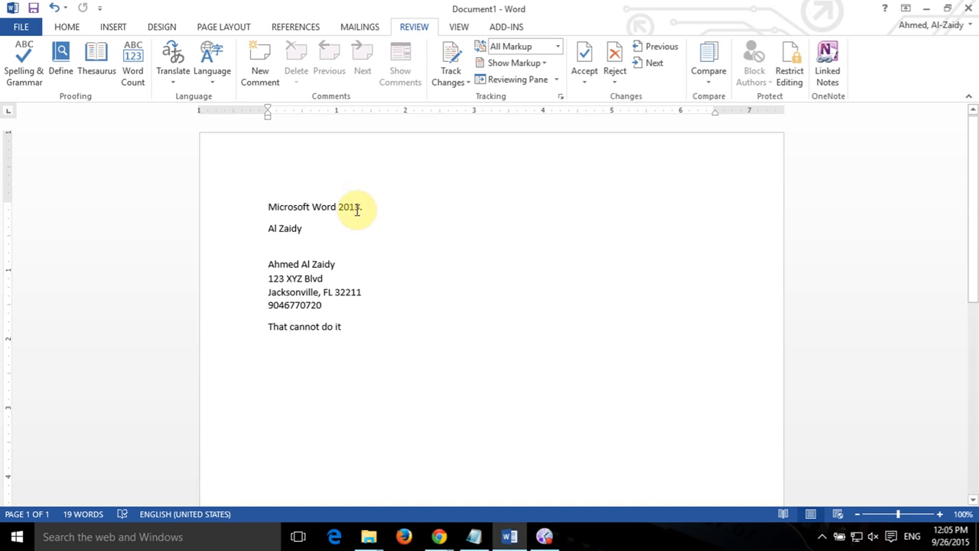
click(270, 207)
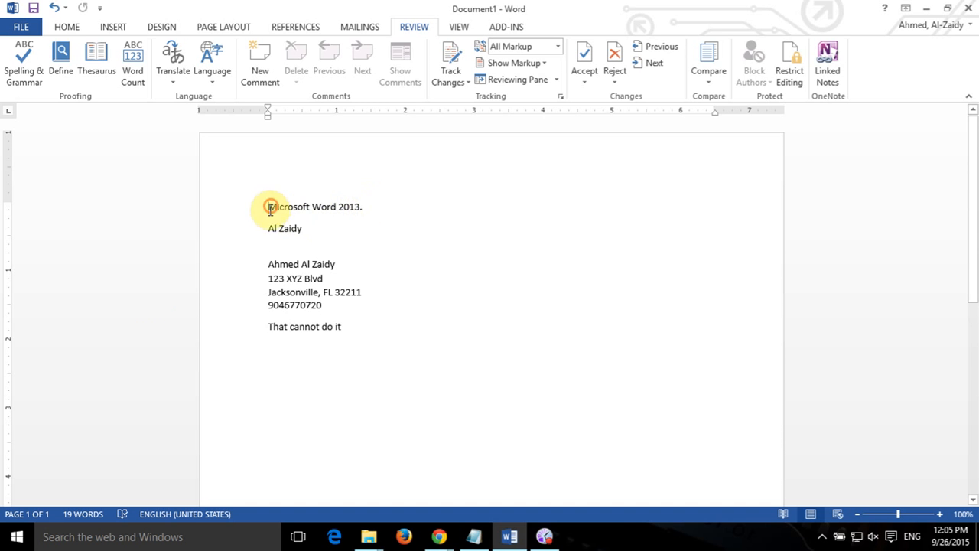
Select the title line on the HOME tab and change it to UPPERCASE.
click(68, 27)
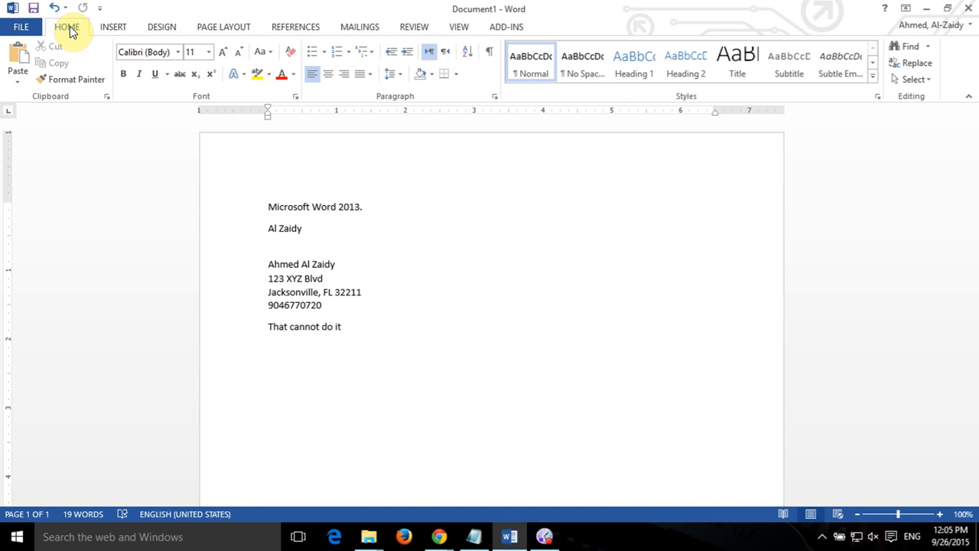
drag(265, 207, 362, 205)
click(270, 54)
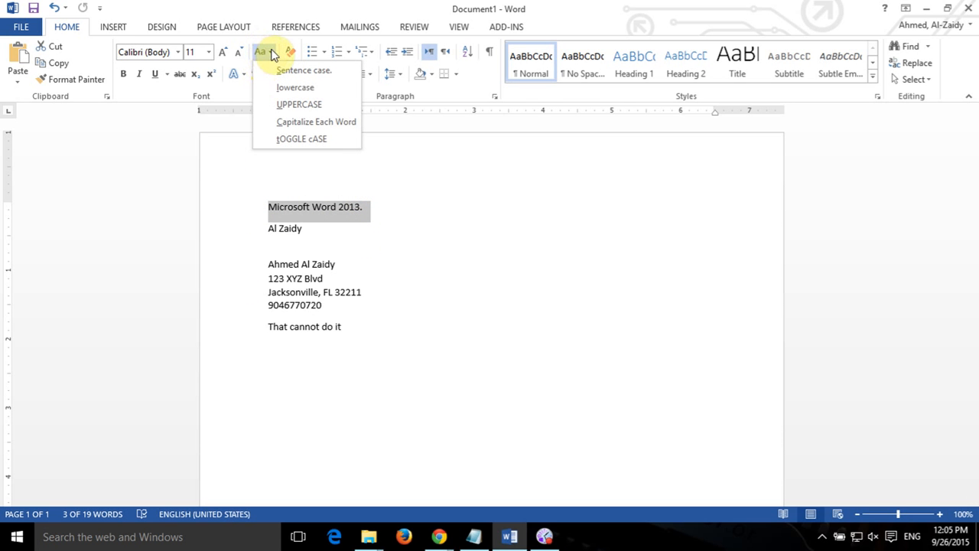
click(270, 53)
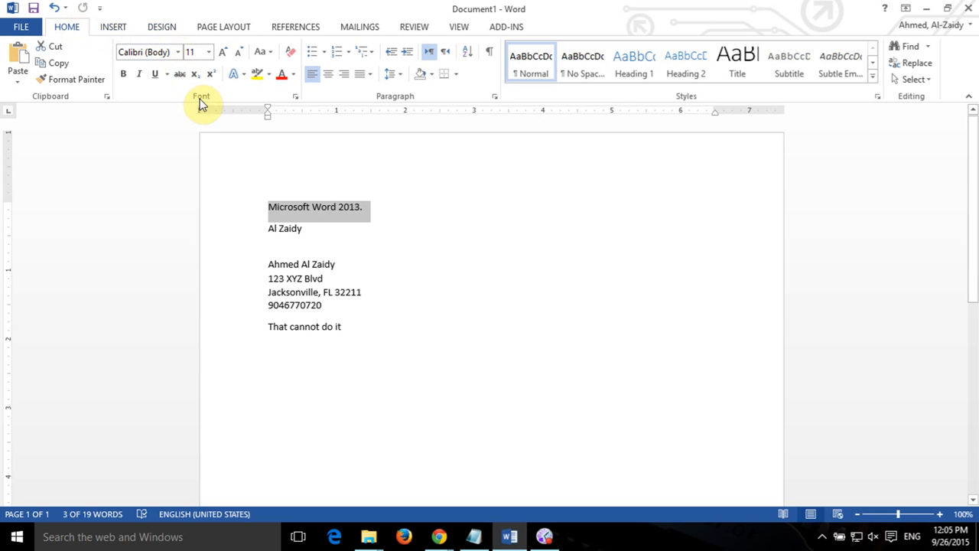
click(272, 53)
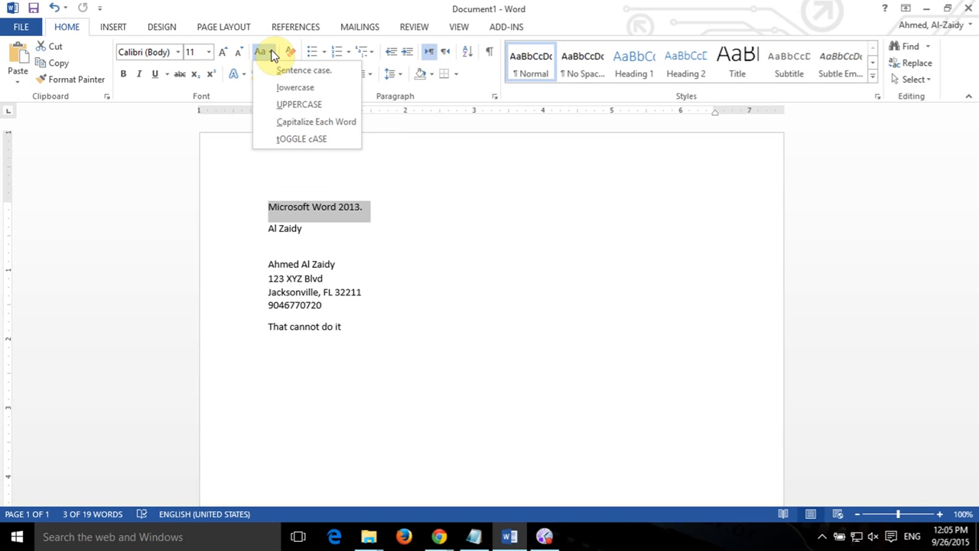
click(322, 102)
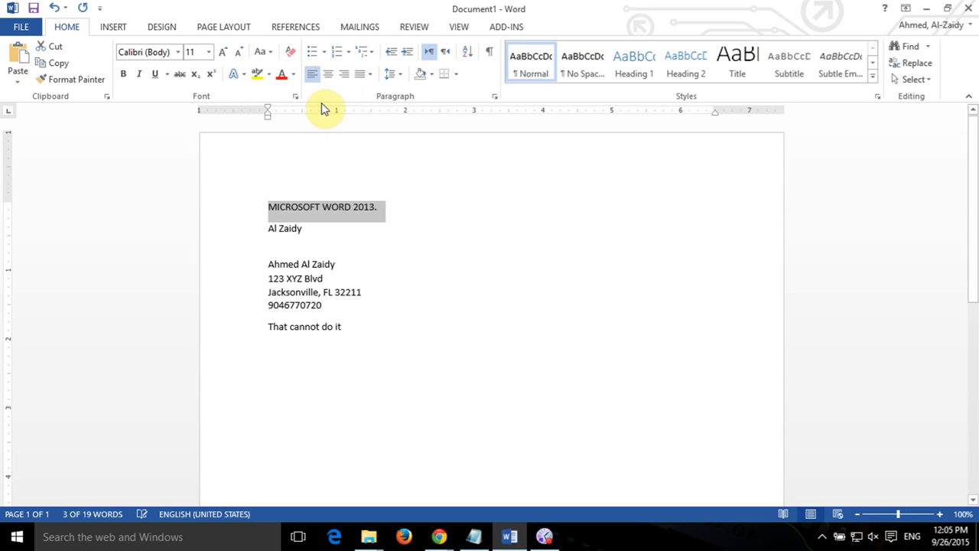
click(372, 224)
Reselect the title, apply Capitalize Each Word, then finish with lowercase.
click(266, 206)
drag(298, 208, 386, 208)
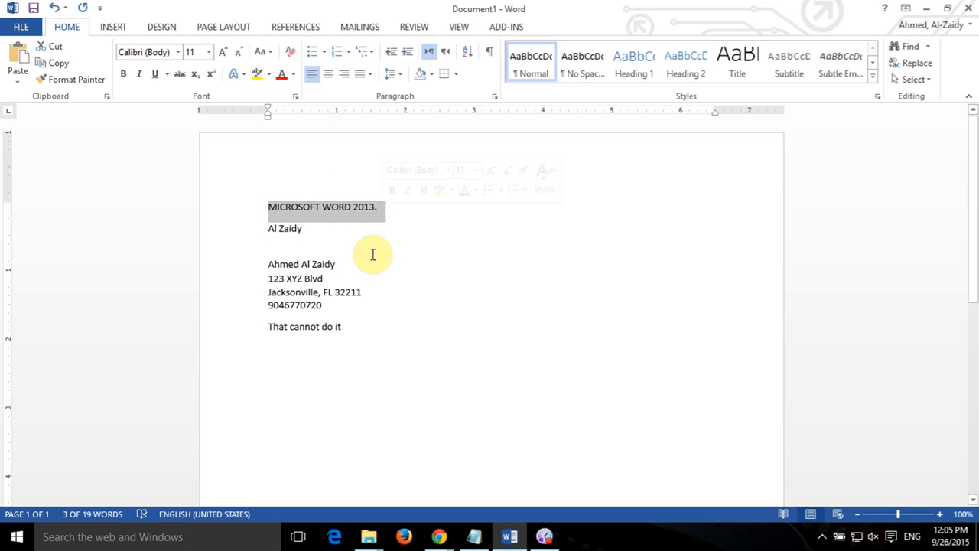
click(260, 52)
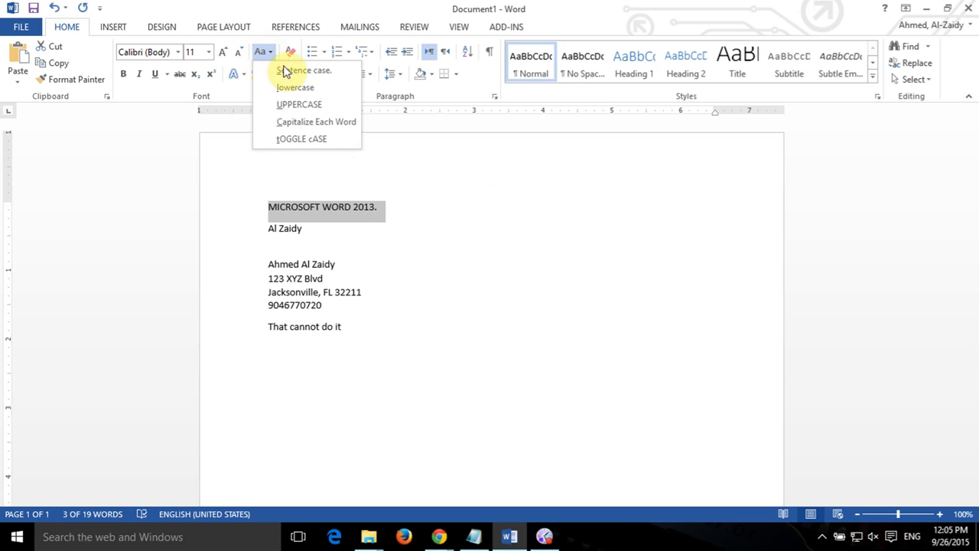
click(341, 126)
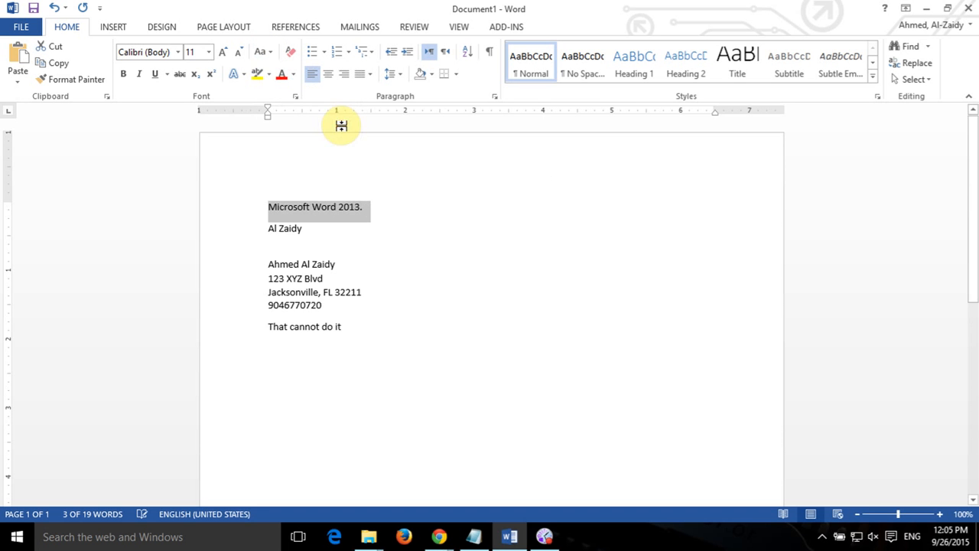
click(267, 55)
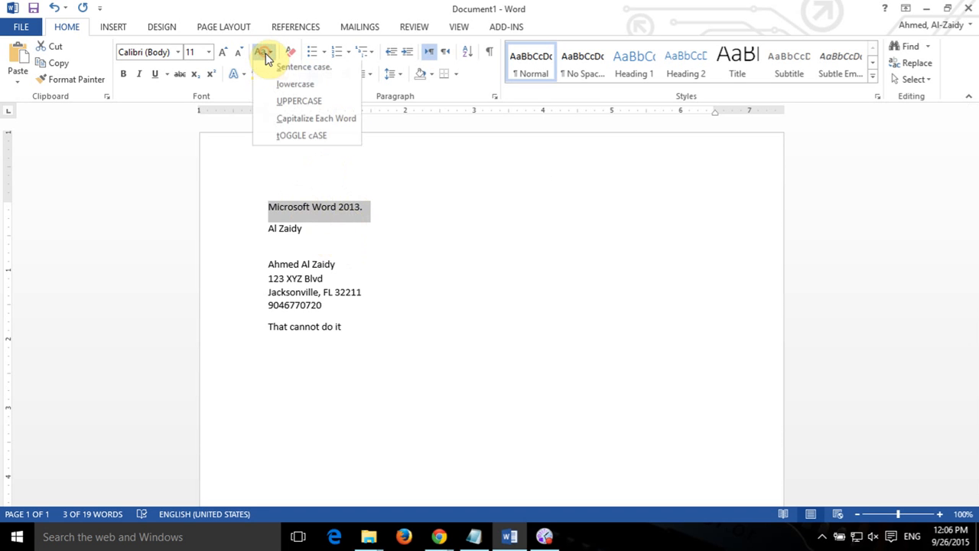
click(299, 90)
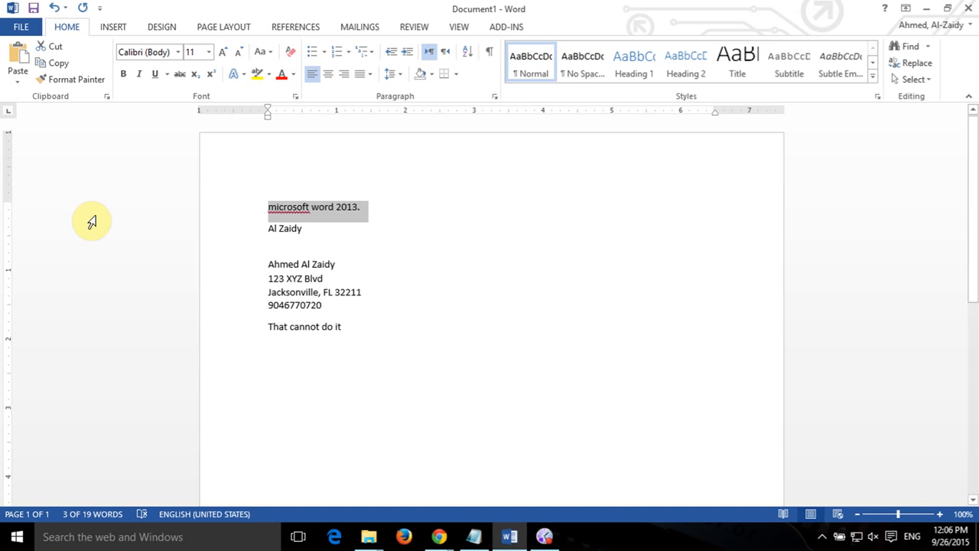
click(405, 257)
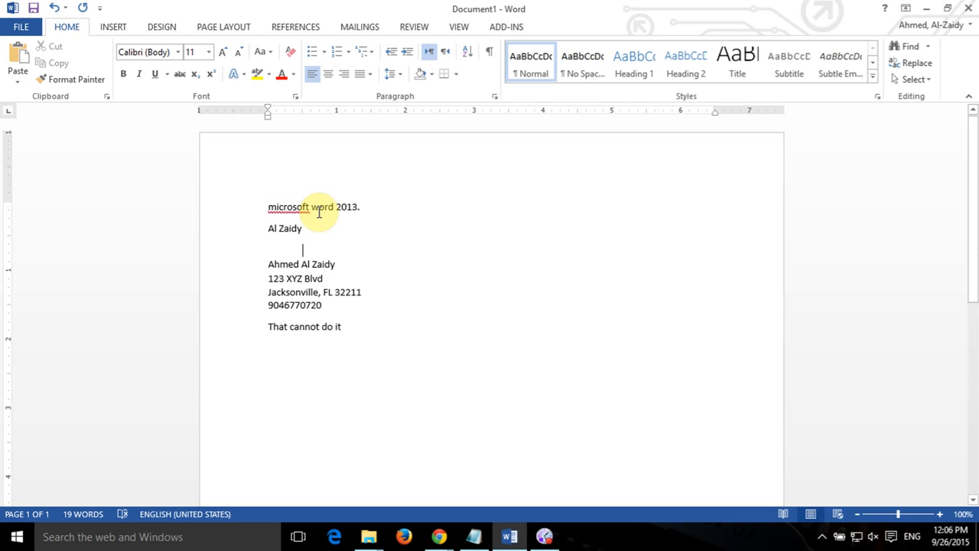
Change the lowercase title line to UPPERCASE.
drag(266, 207, 357, 210)
click(262, 51)
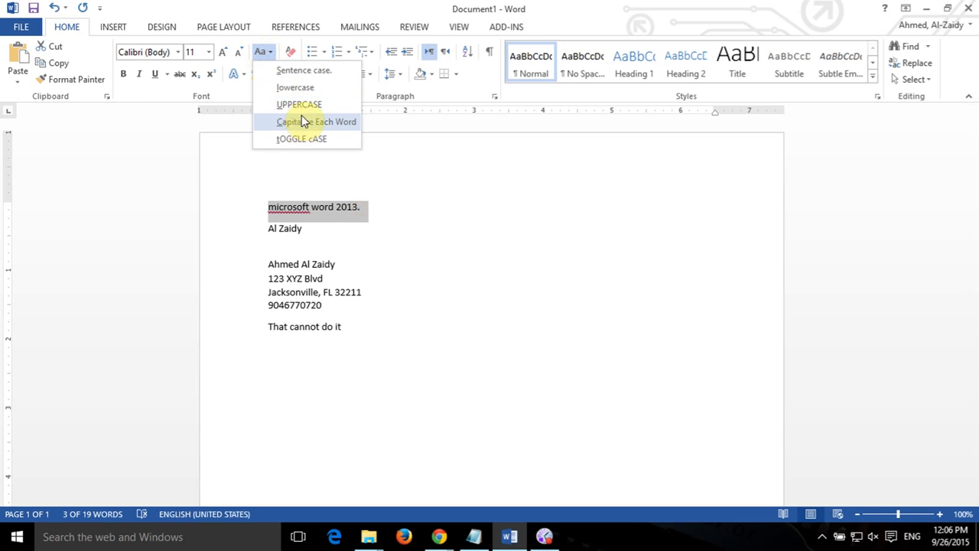
click(311, 106)
click(533, 287)
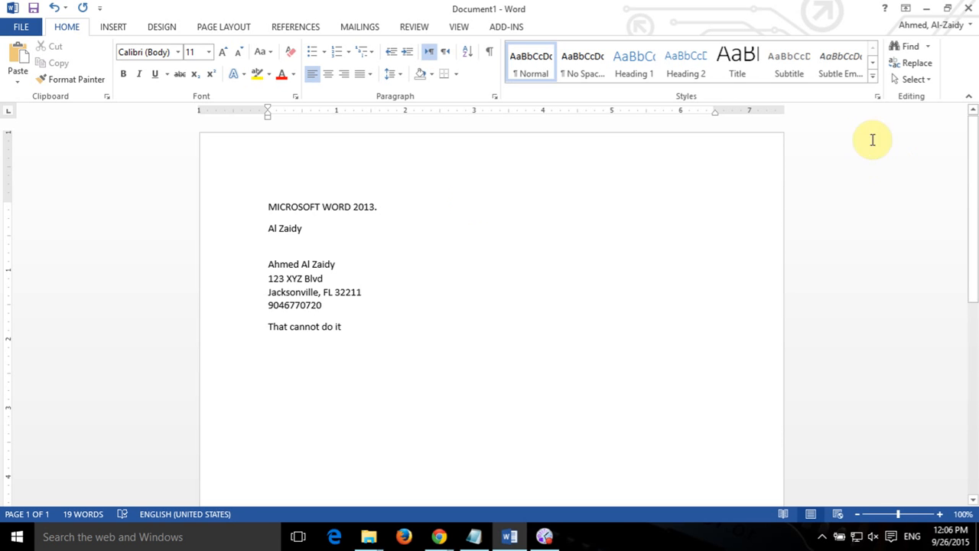
Cycle the title through Capitalize Each Word and tOGGLE cASE, ending on UPPERCASE.
drag(387, 200, 257, 219)
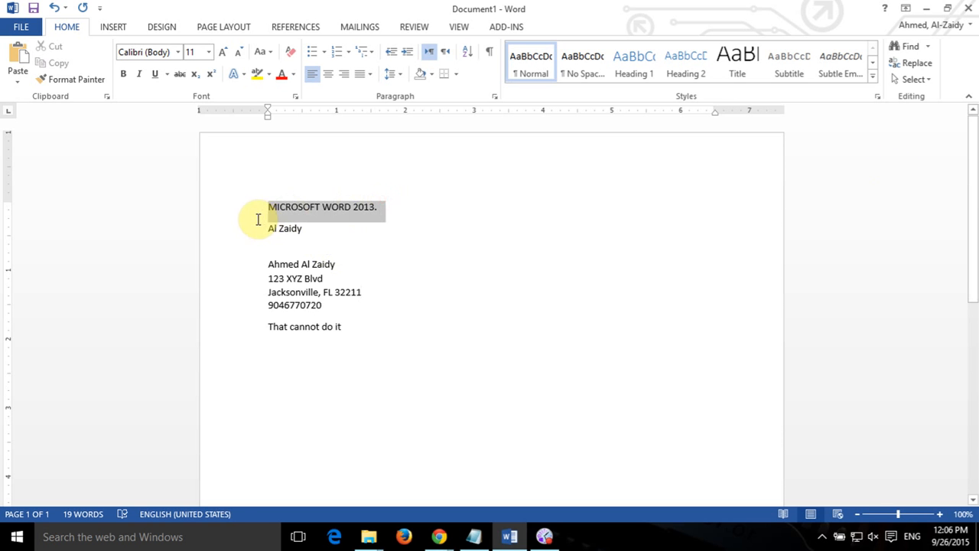
click(262, 53)
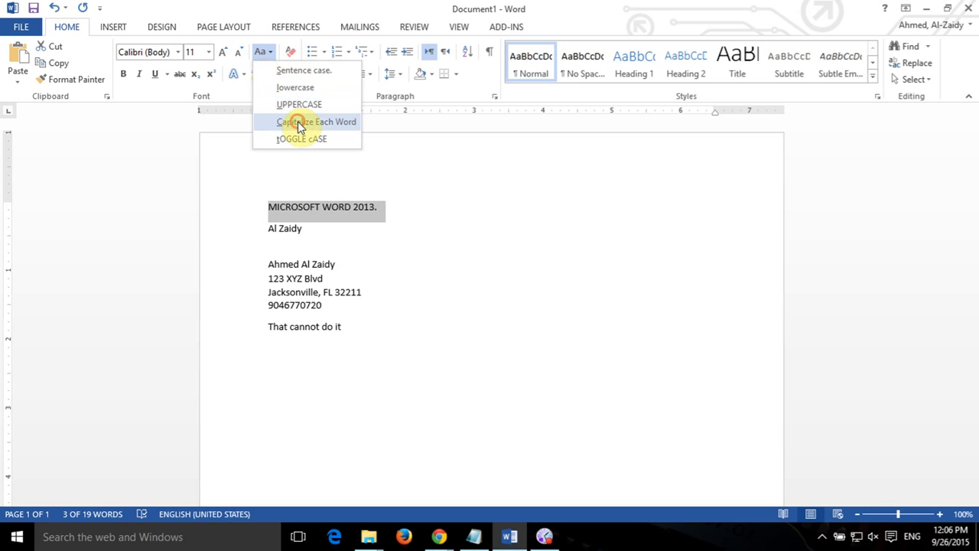
click(298, 121)
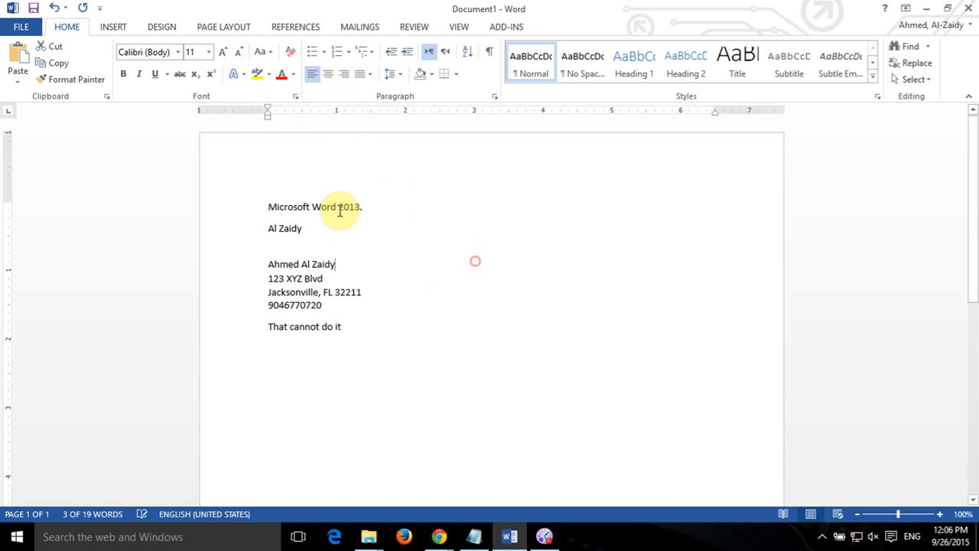
click(262, 53)
click(279, 135)
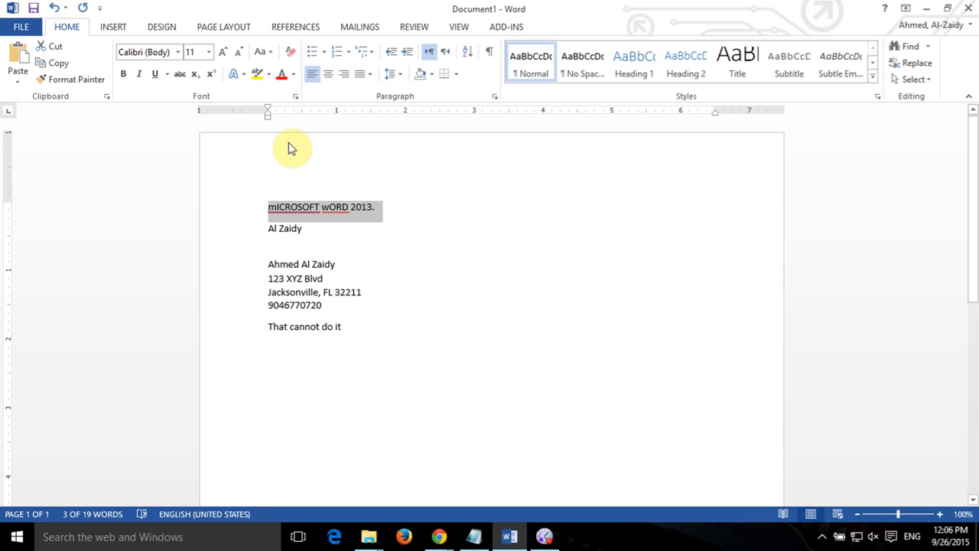
click(262, 52)
click(295, 104)
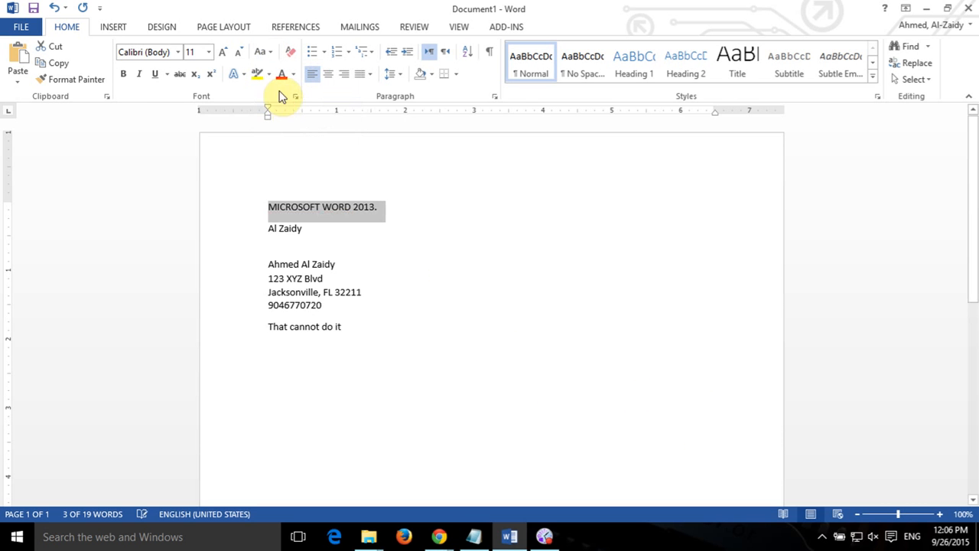
click(466, 237)
key(alt+Tab)
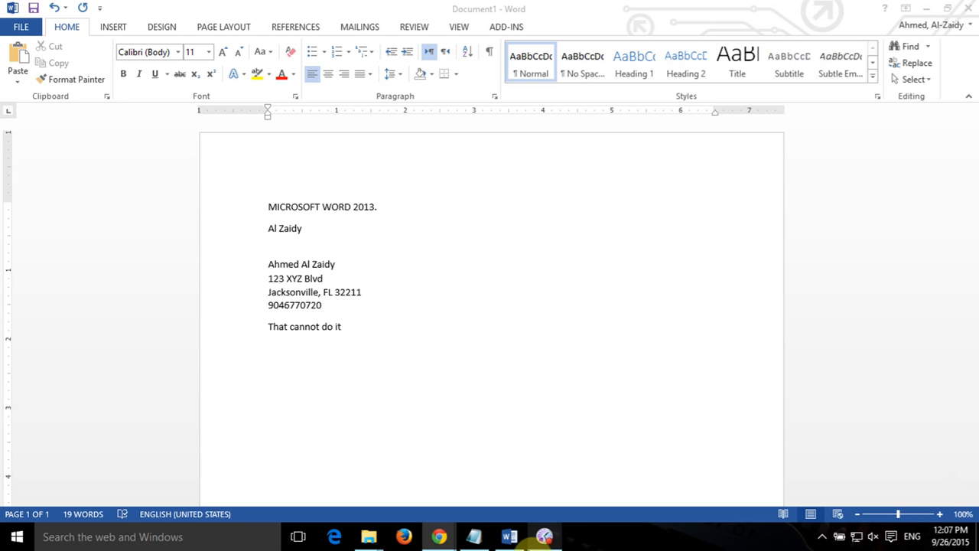
double_click(297, 229)
click(306, 358)
drag(268, 264, 338, 316)
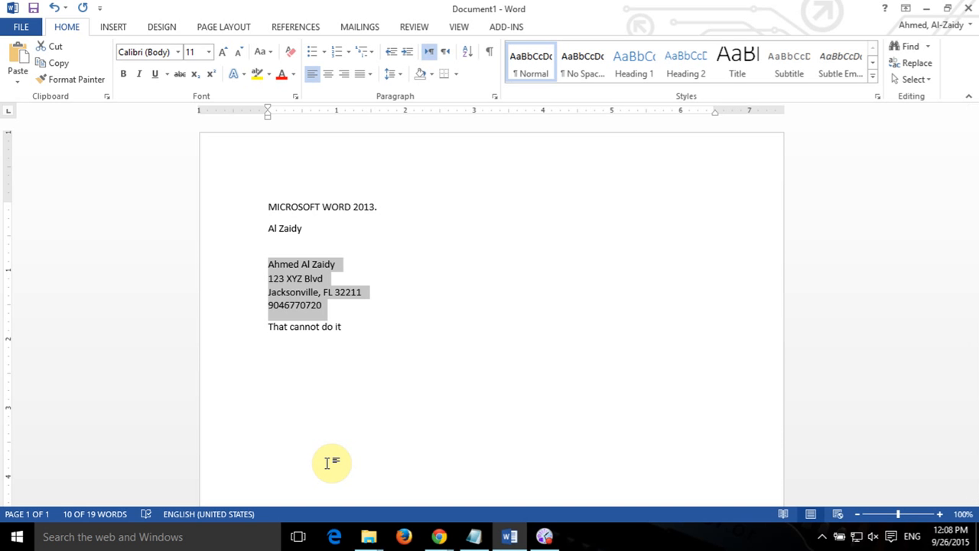
click(61, 63)
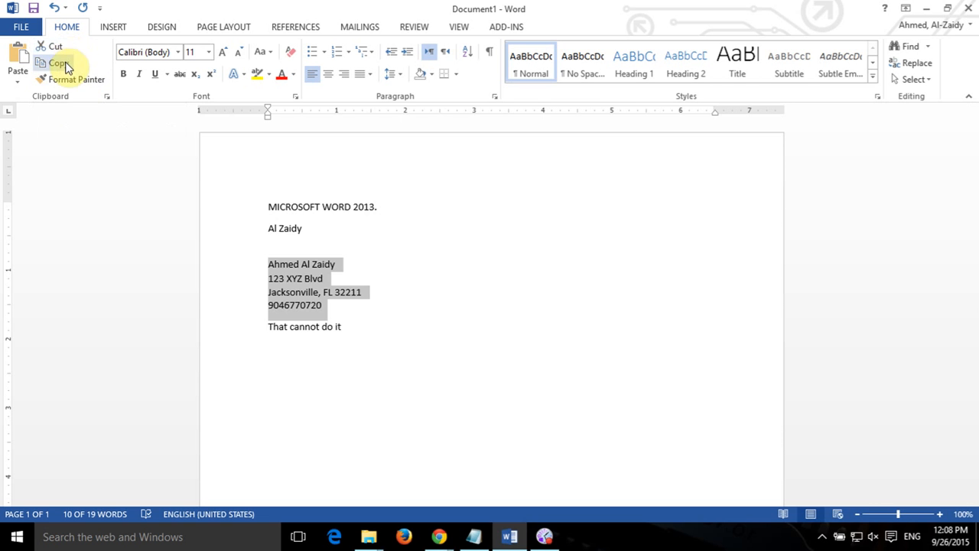
click(441, 251)
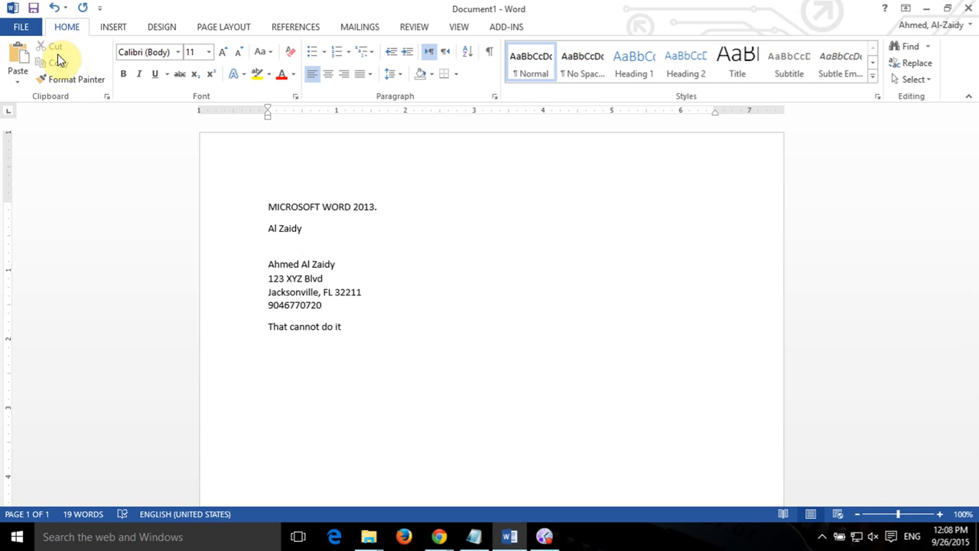
drag(326, 307, 256, 262)
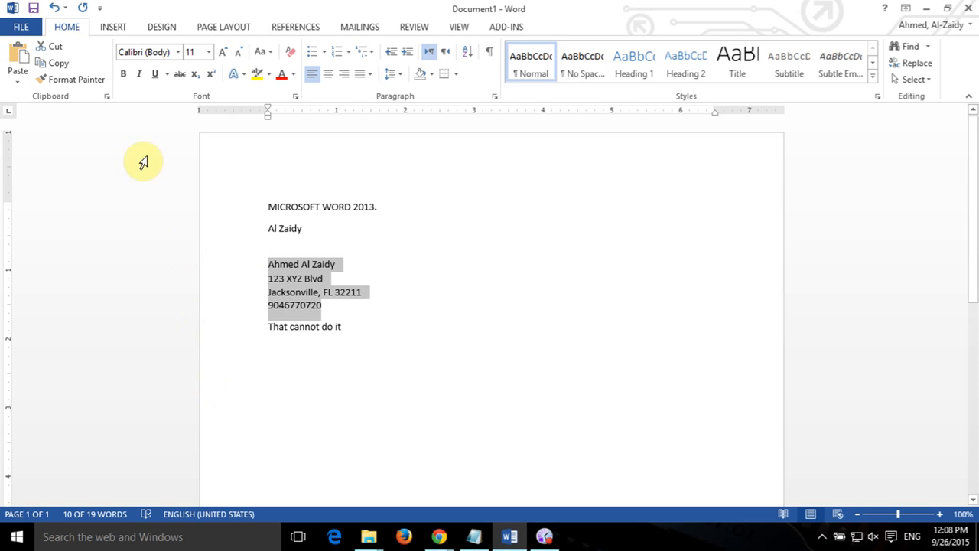
click(60, 66)
click(267, 205)
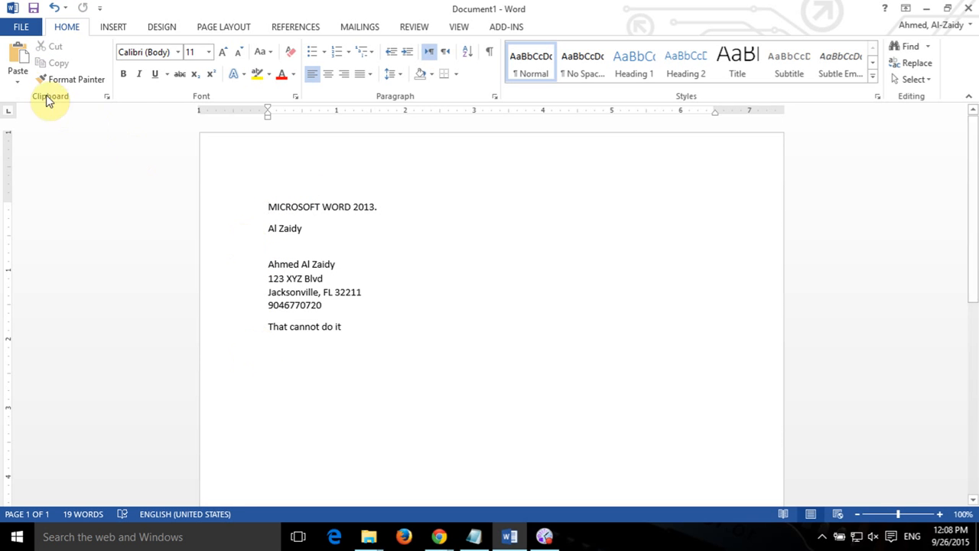
Paste the address block before the title, undoing a plain-text attempt, and split the line.
click(17, 75)
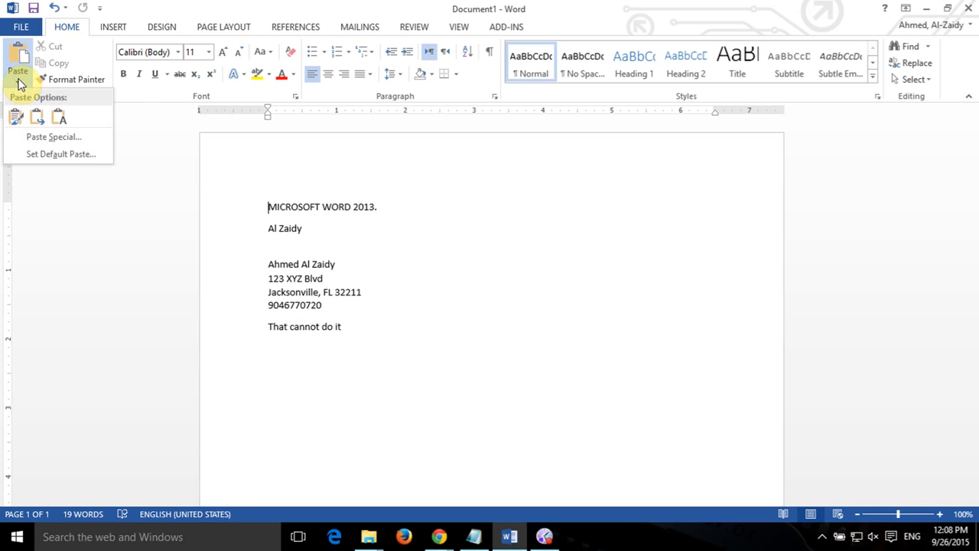
click(60, 121)
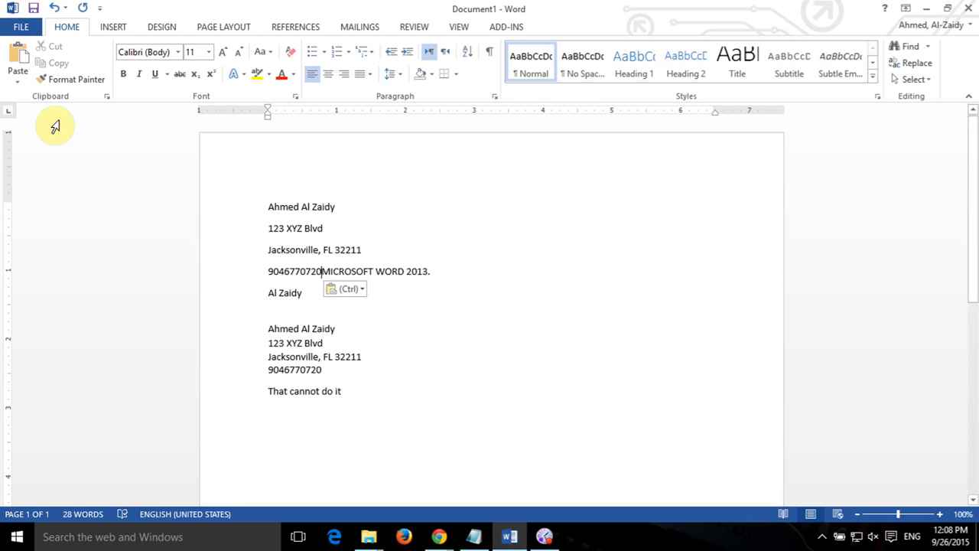
key(ctrl+z)
click(22, 71)
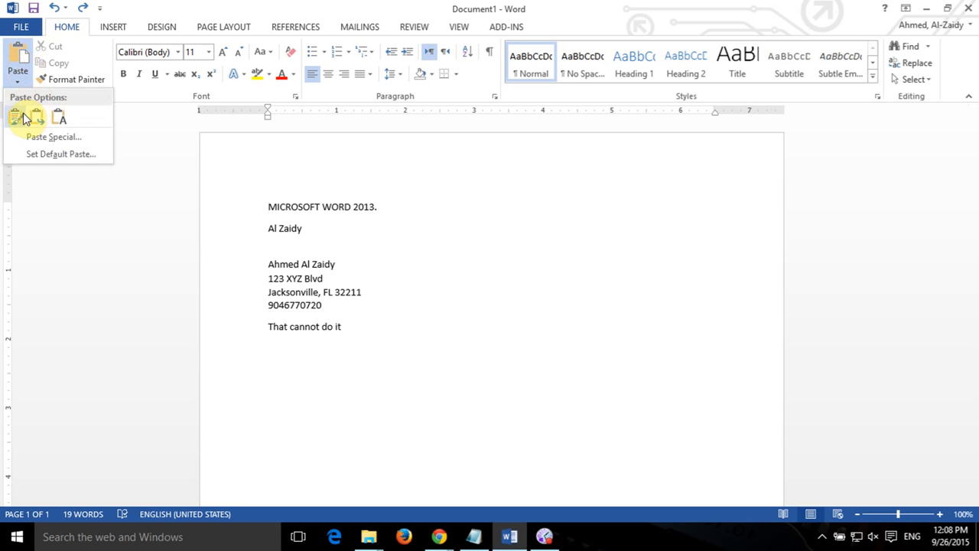
click(17, 121)
key(Return)
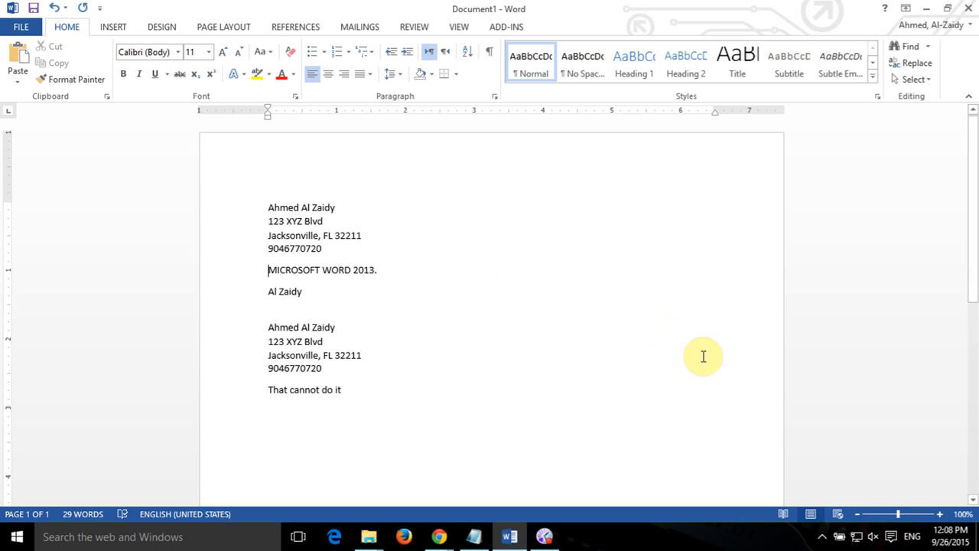
Select the short name line under the title.
click(438, 536)
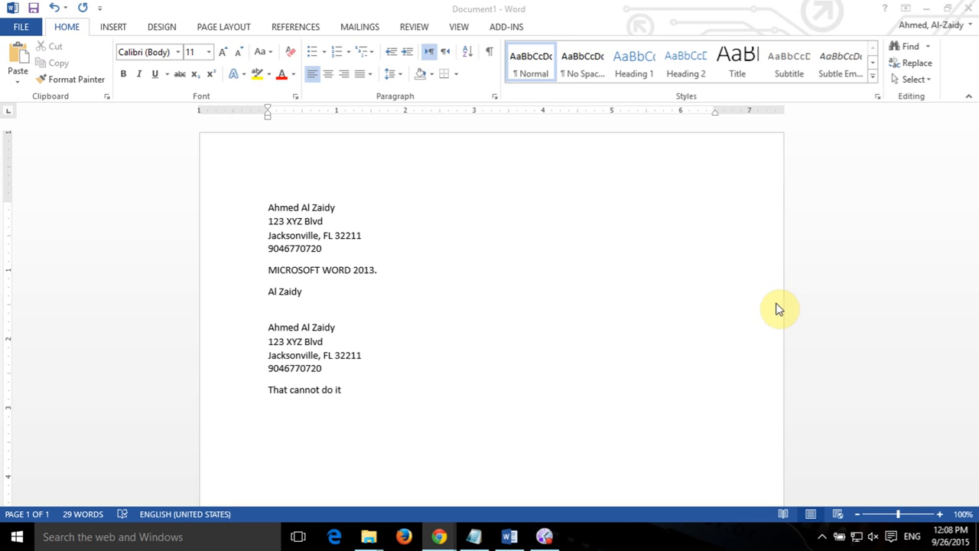
click(306, 293)
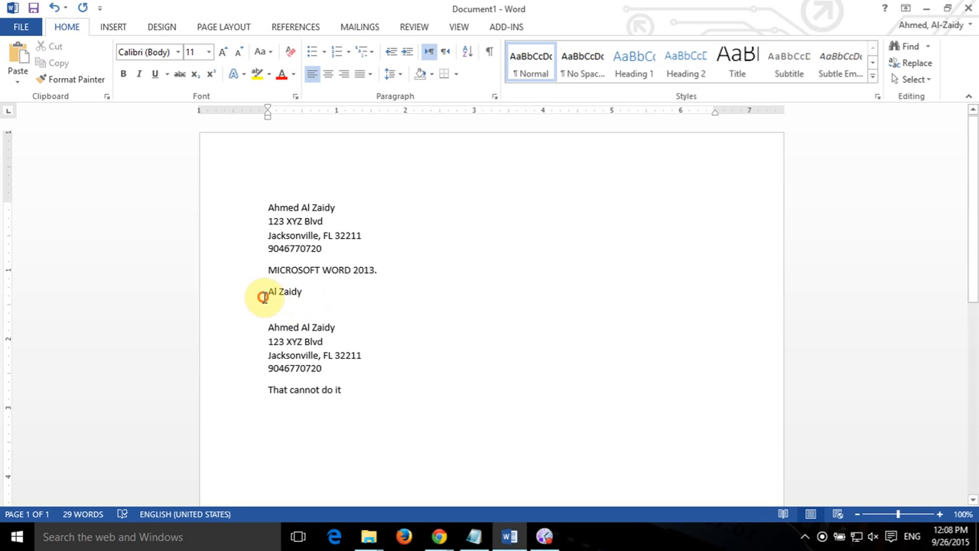
drag(268, 293, 311, 289)
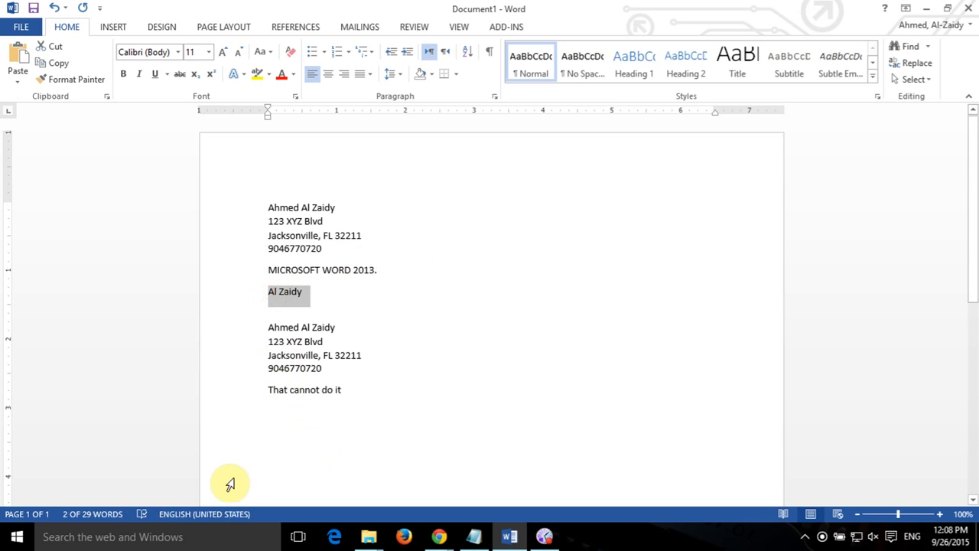
Cut the surname line and start a new empty line after 'That cannot do it'.
click(54, 61)
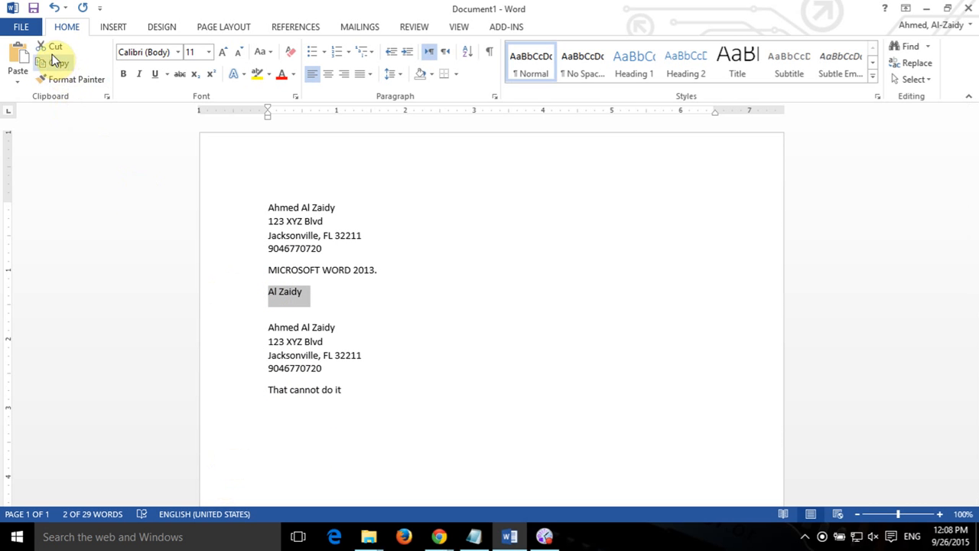
click(51, 48)
click(411, 429)
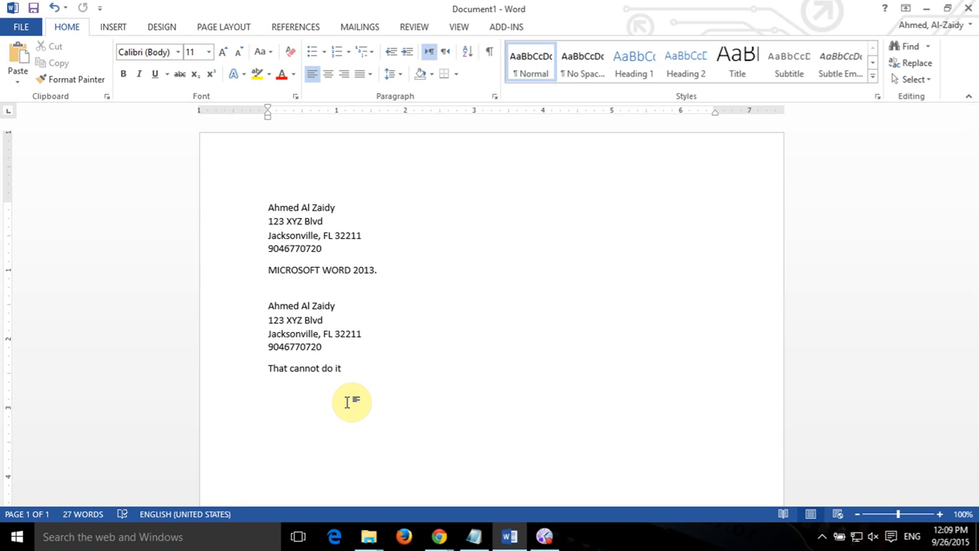
key(Return)
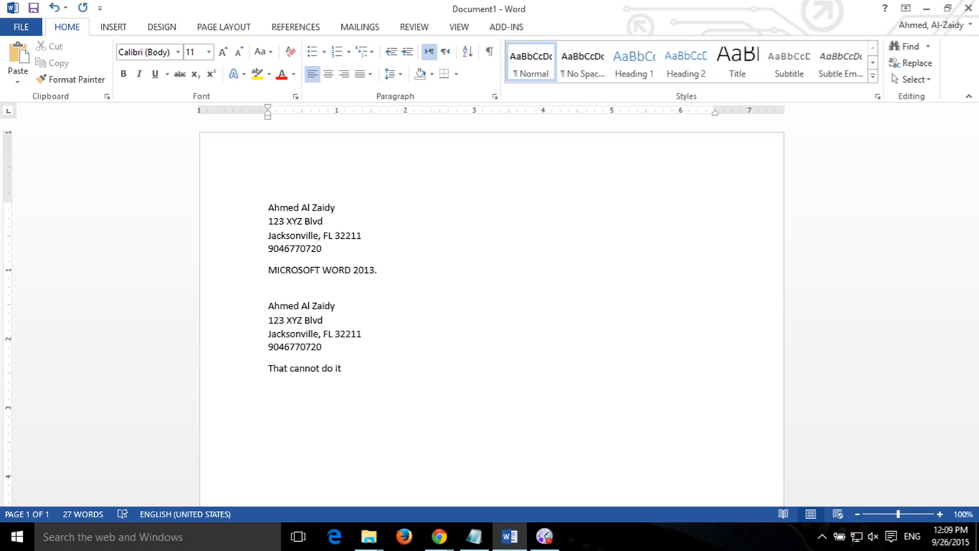
Paste the surname line below 'That cannot do it' and check the Paste Options.
key(ctrl+v)
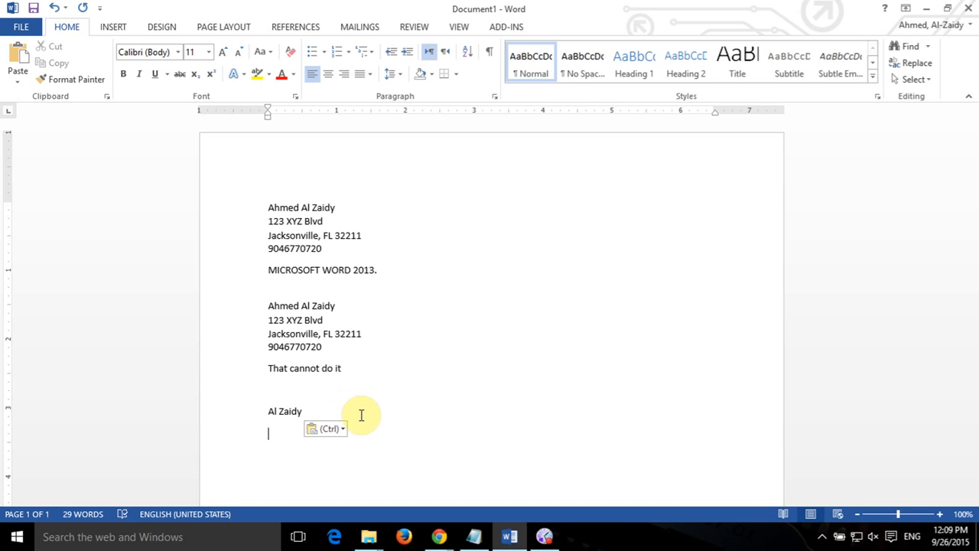
click(338, 433)
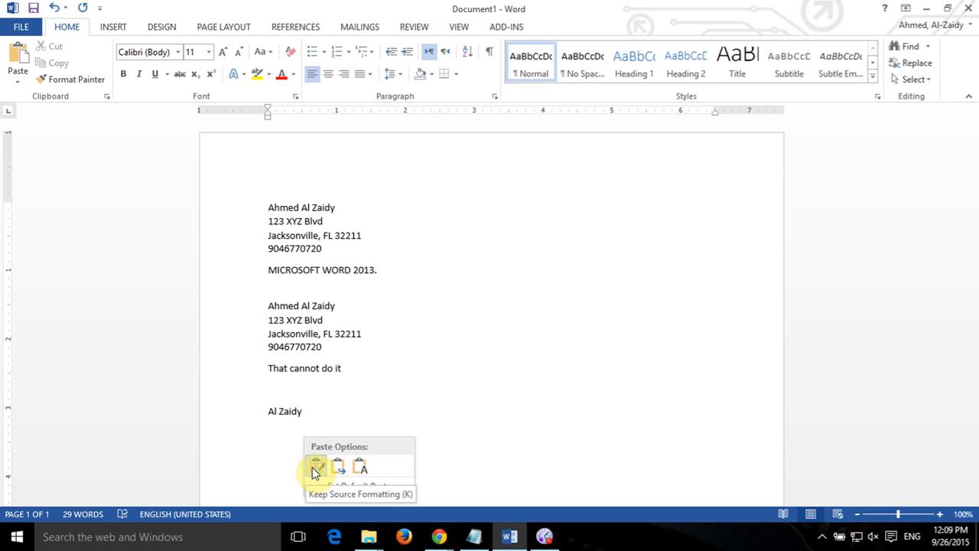
click(280, 437)
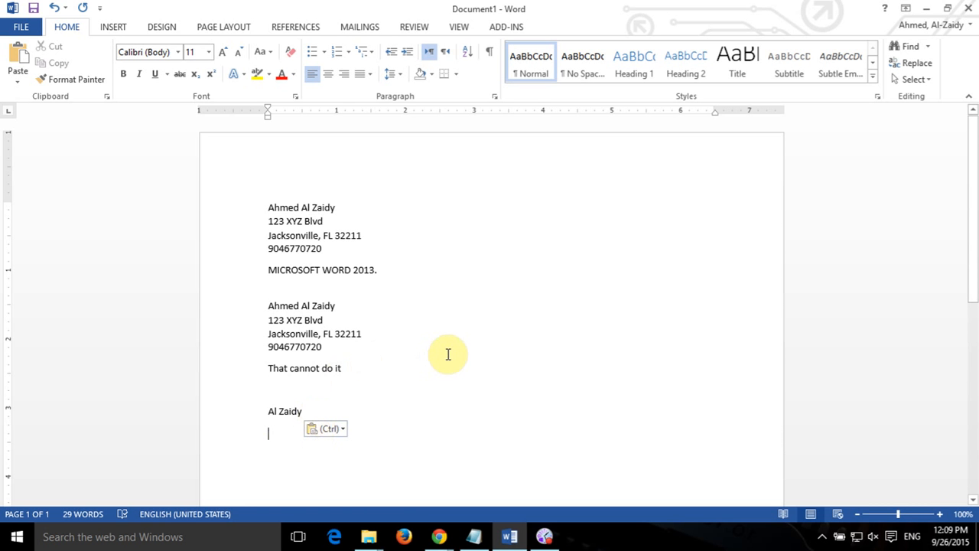
click(12, 82)
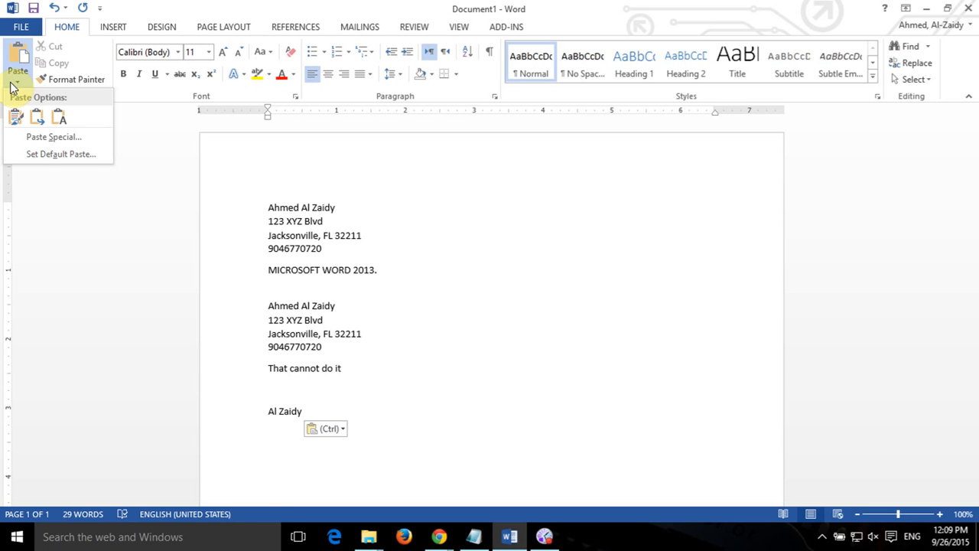
click(11, 83)
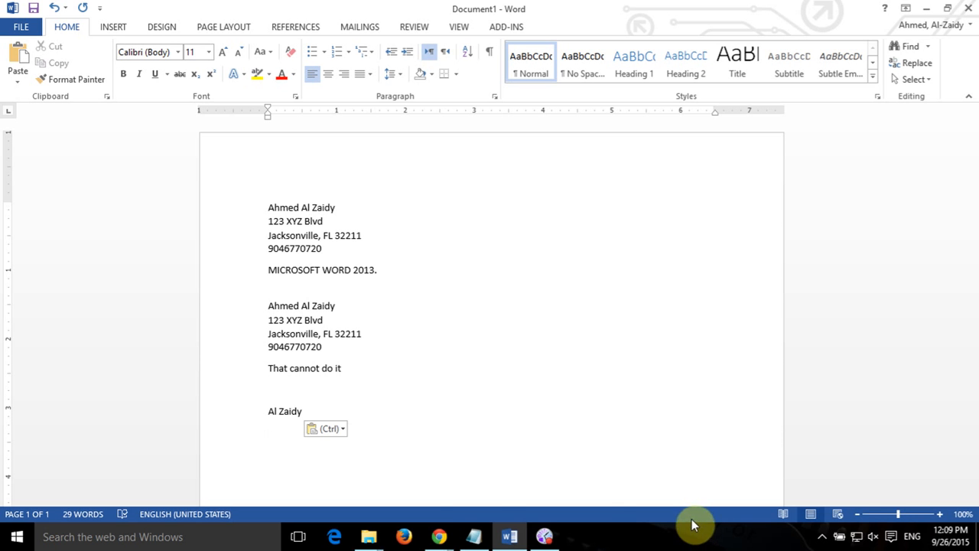
key(alt+Tab)
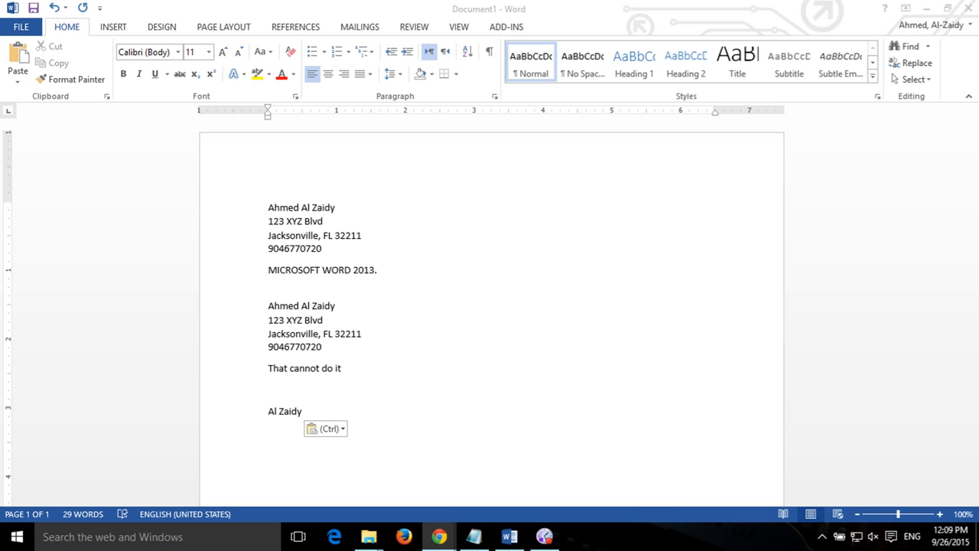
key(alt+Tab)
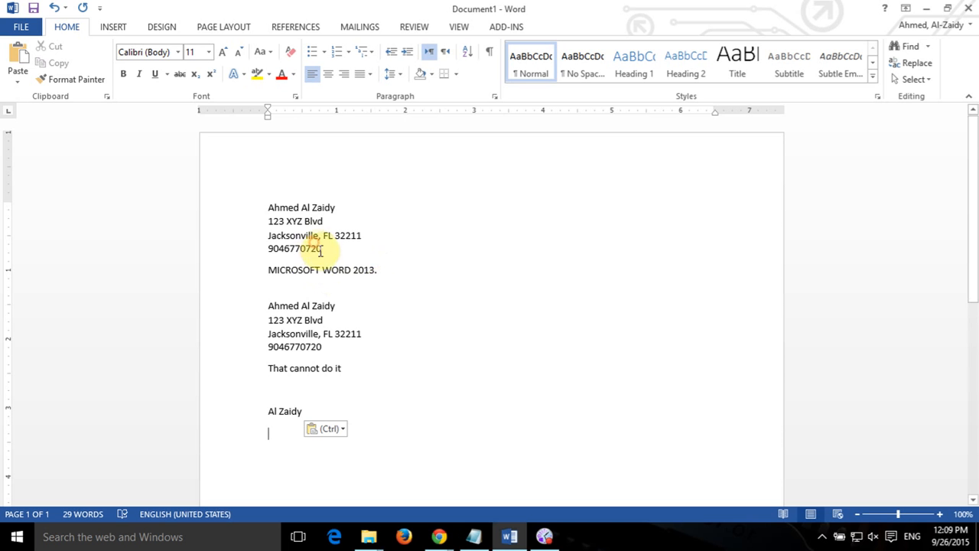
Size the top address block to 12 pt, going via 18 pt and Grow/Shrink Font.
drag(321, 250, 269, 207)
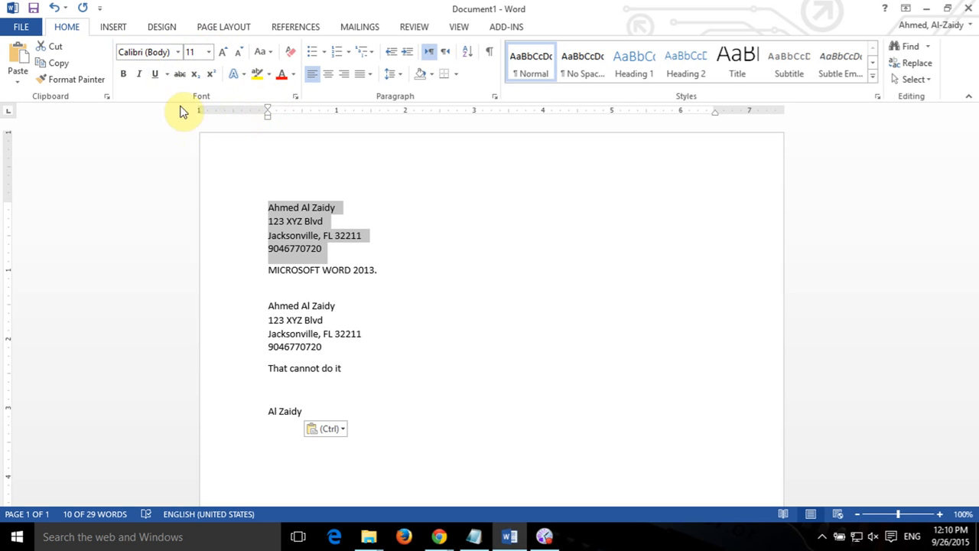
click(208, 52)
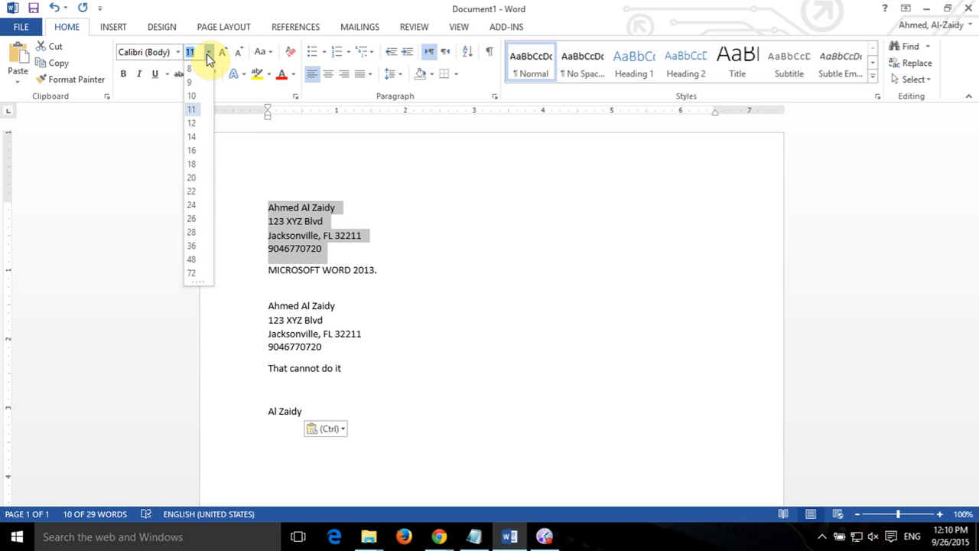
click(195, 163)
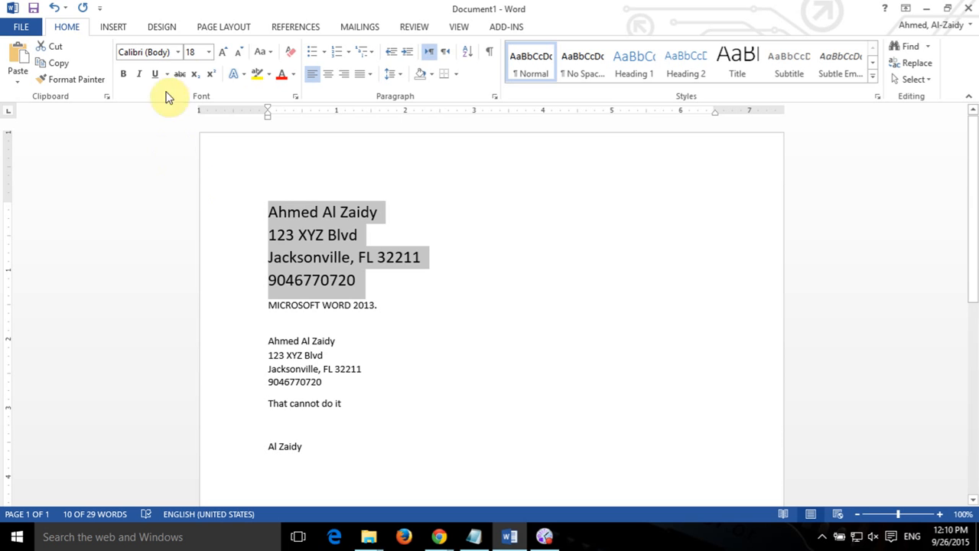
click(227, 55)
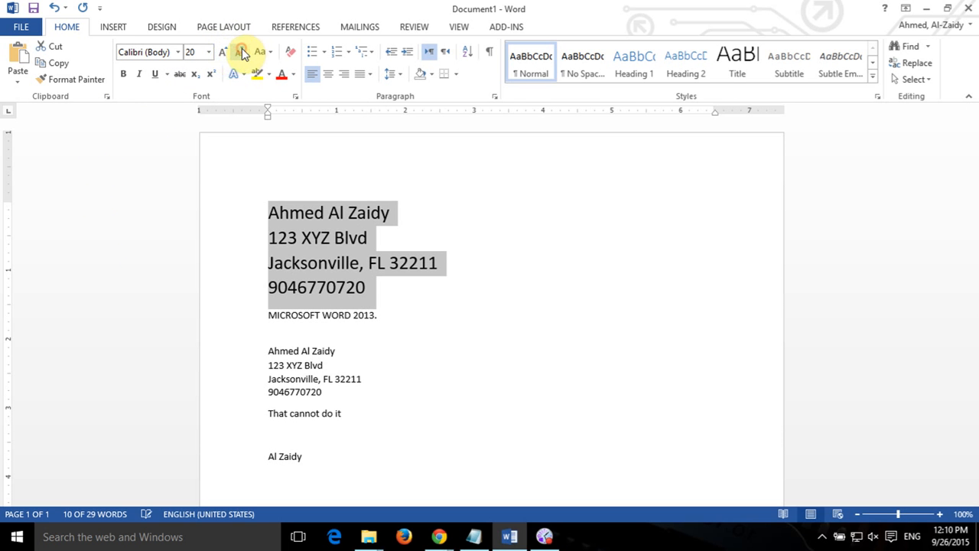
click(241, 50)
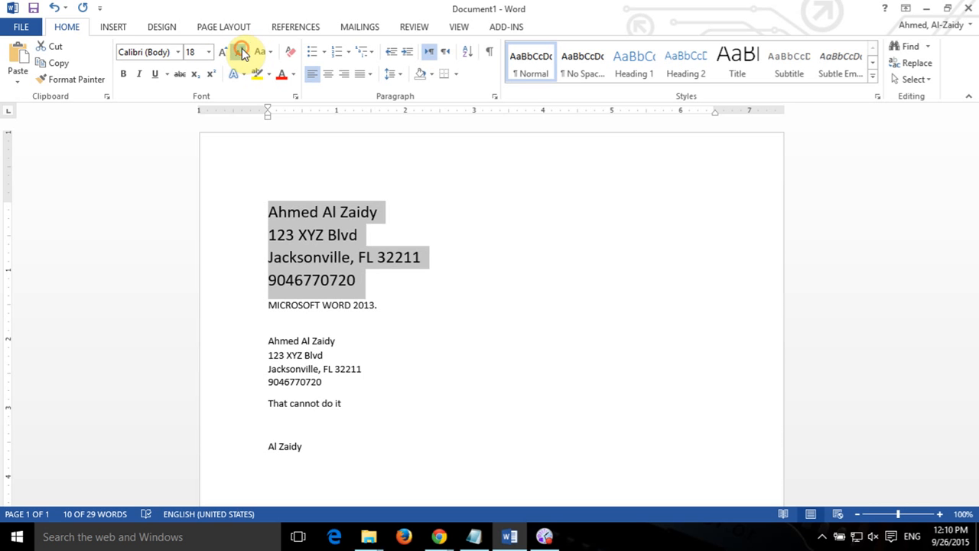
click(241, 52)
click(241, 51)
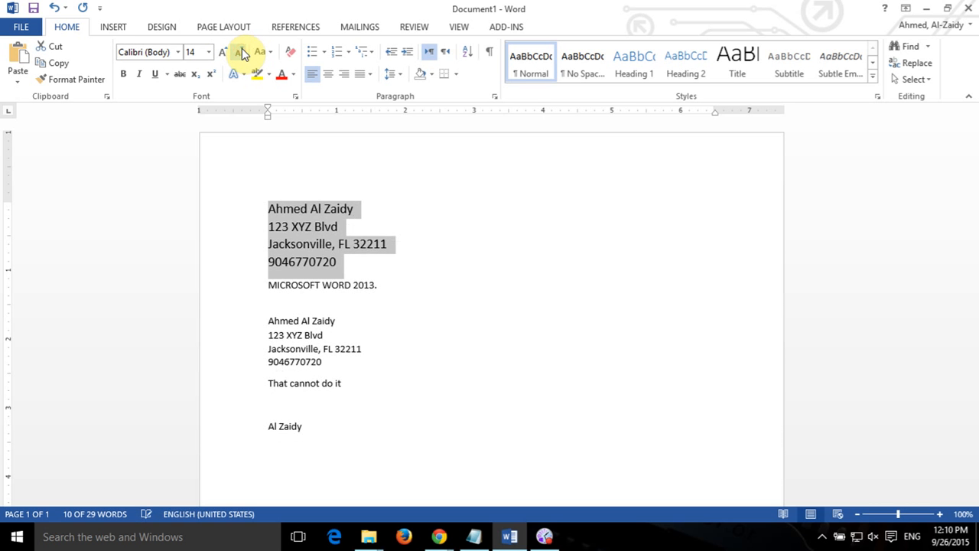
click(242, 50)
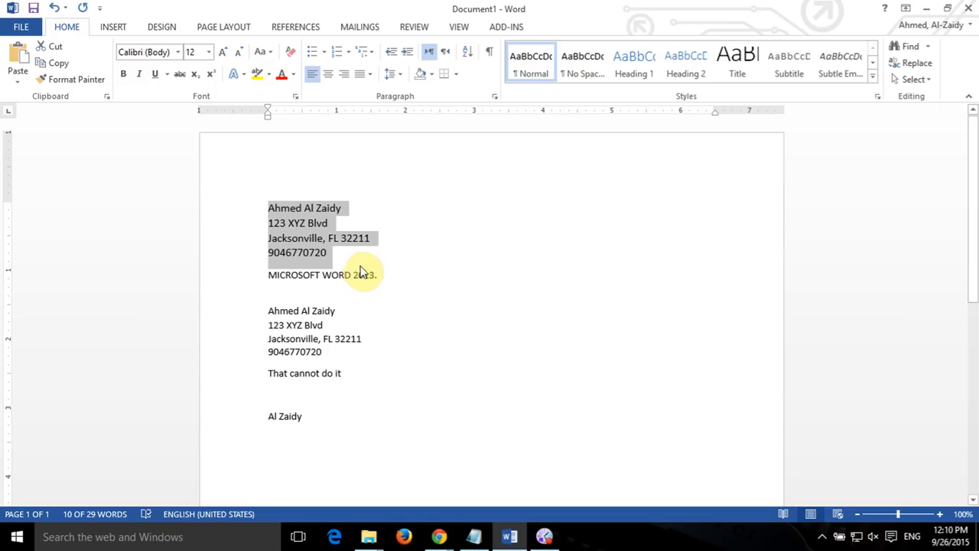
Apply Times New Roman to the selected top address block.
click(181, 59)
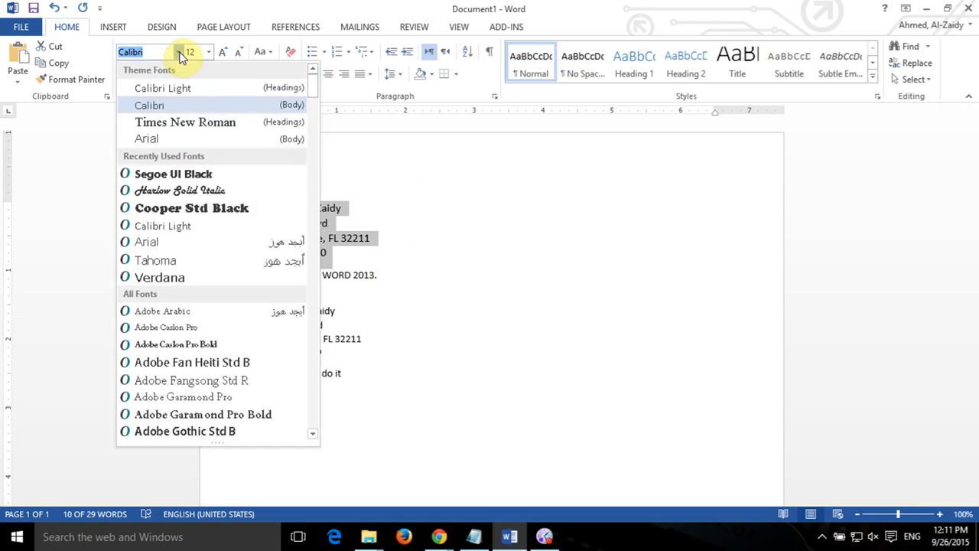
click(230, 131)
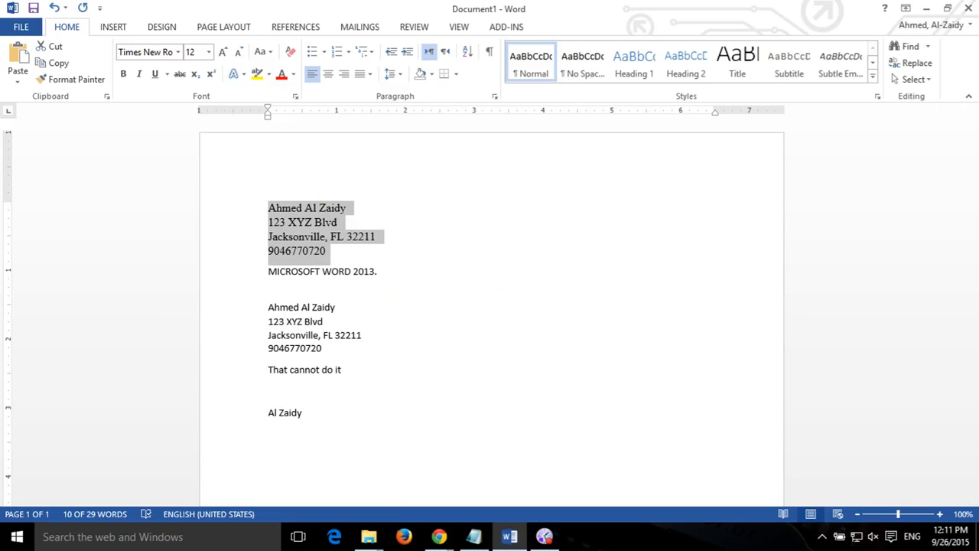
key(alt+Tab)
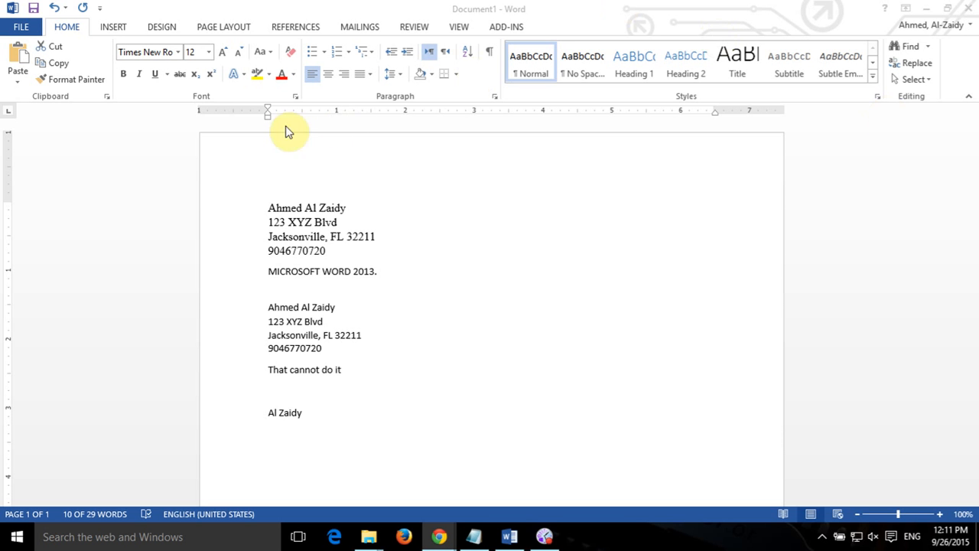
Colour the MICROSOFT WORD 2013 title text with the standard red font colour.
click(327, 252)
click(262, 271)
drag(261, 270, 377, 269)
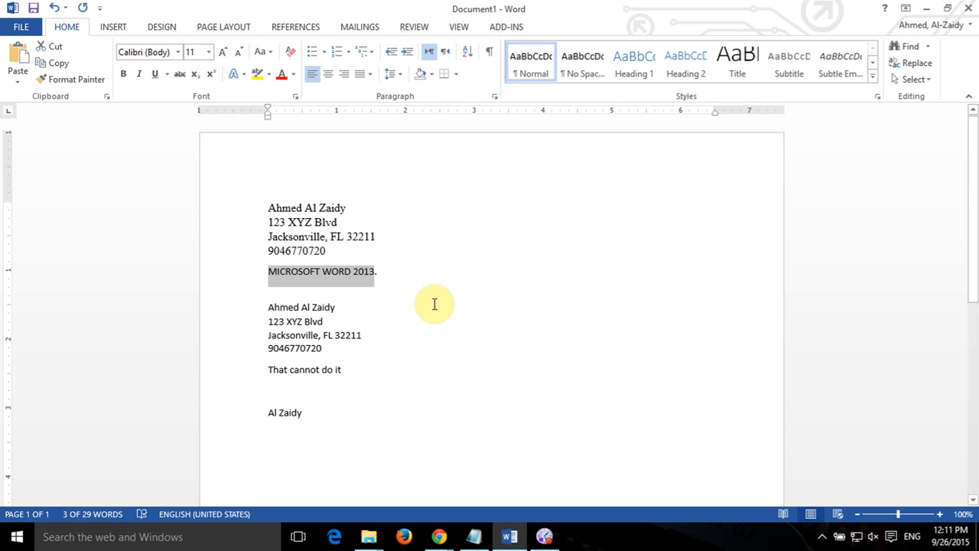
click(294, 74)
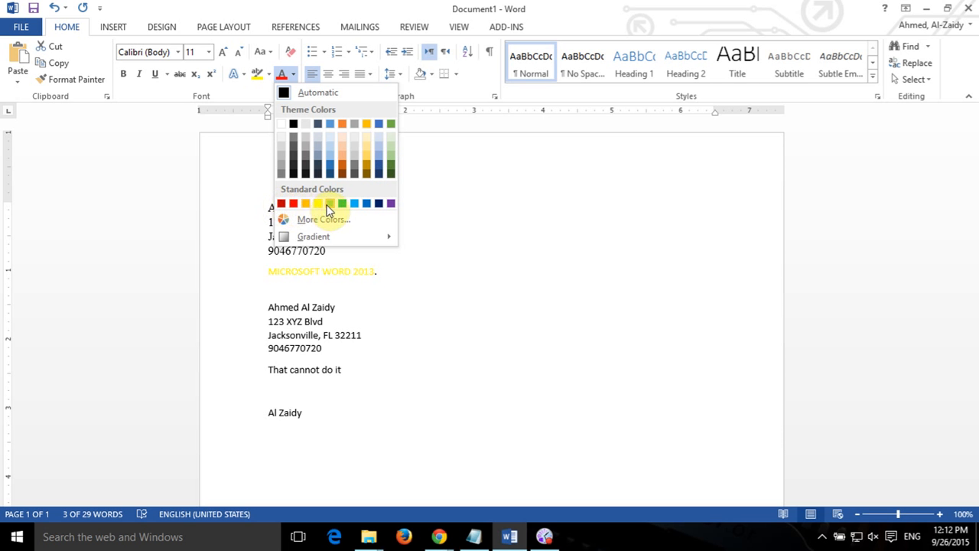
click(283, 204)
click(432, 326)
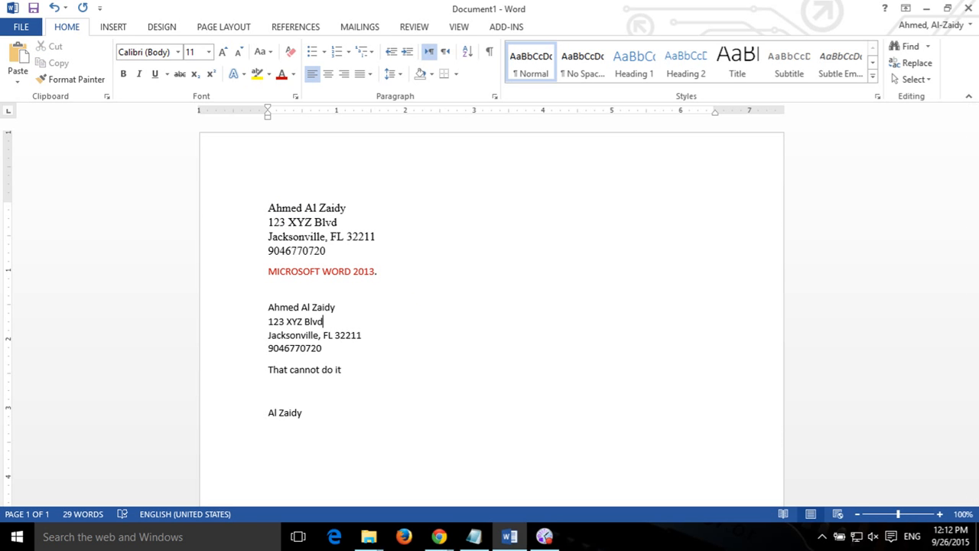
key(alt+Tab)
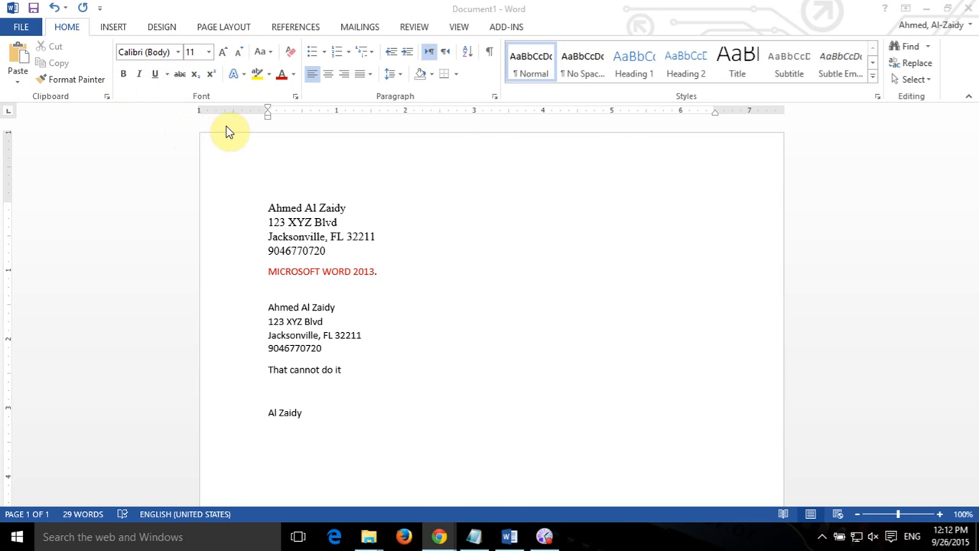
Bold the name line and italicize the street and city lines of the first address block.
key(alt+Tab)
drag(264, 211, 346, 208)
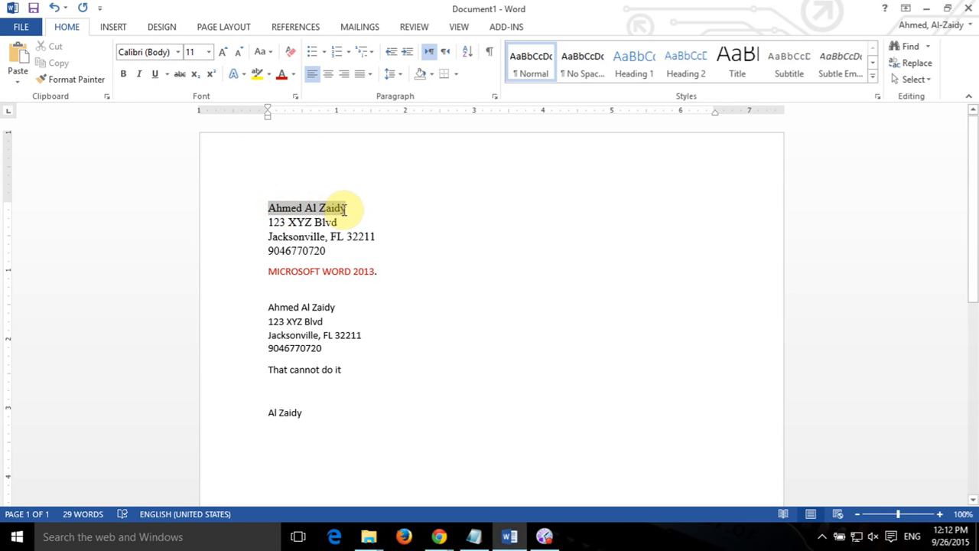
click(122, 76)
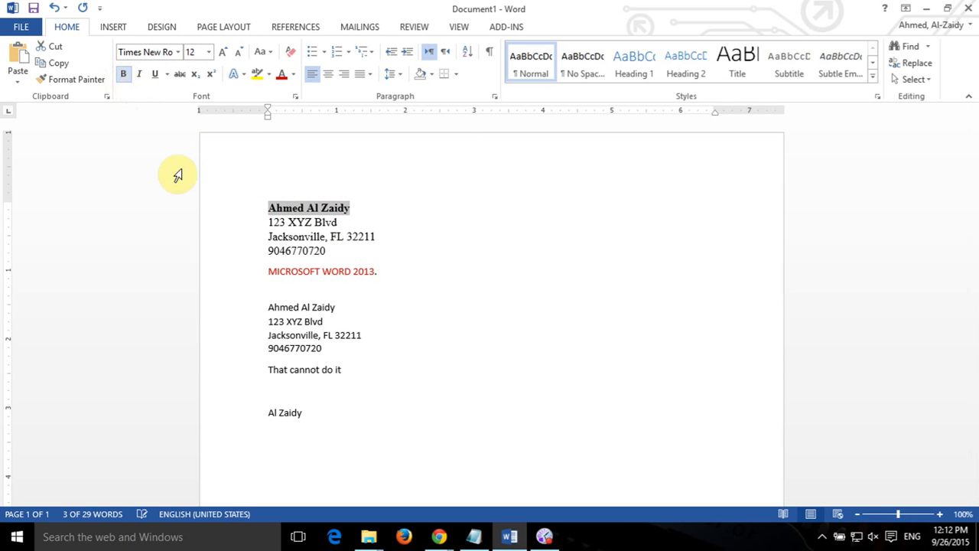
drag(273, 222, 344, 236)
click(138, 75)
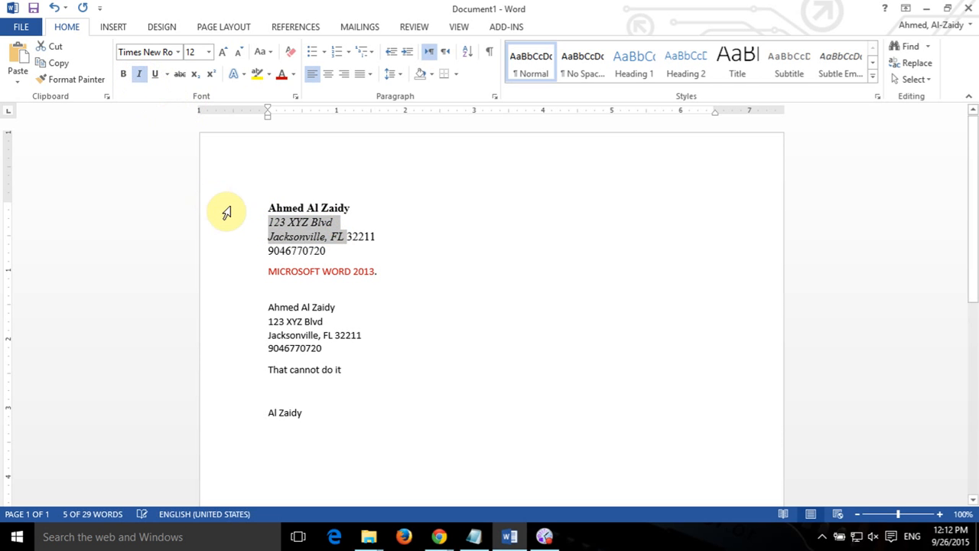
Underline the phone number in the first address block.
click(354, 251)
drag(266, 250, 327, 252)
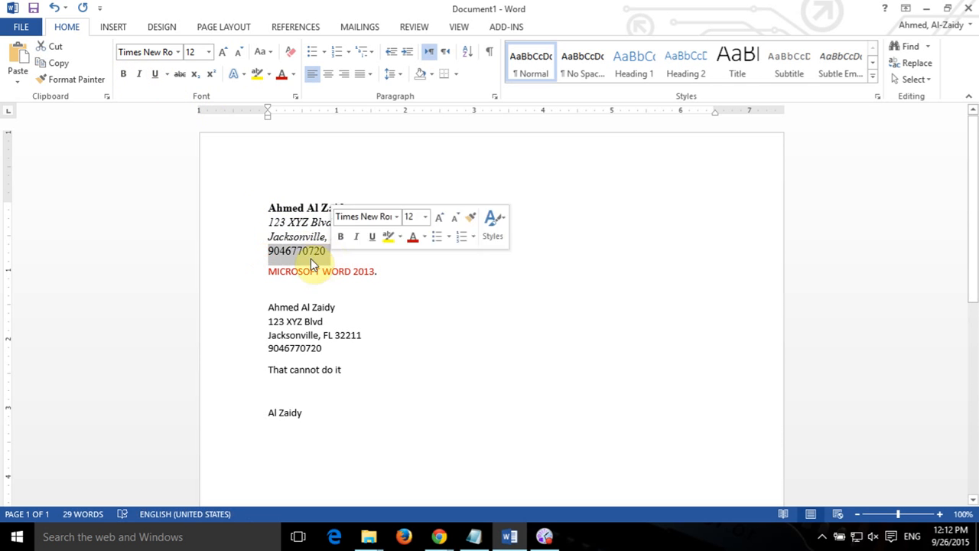
click(157, 74)
click(472, 273)
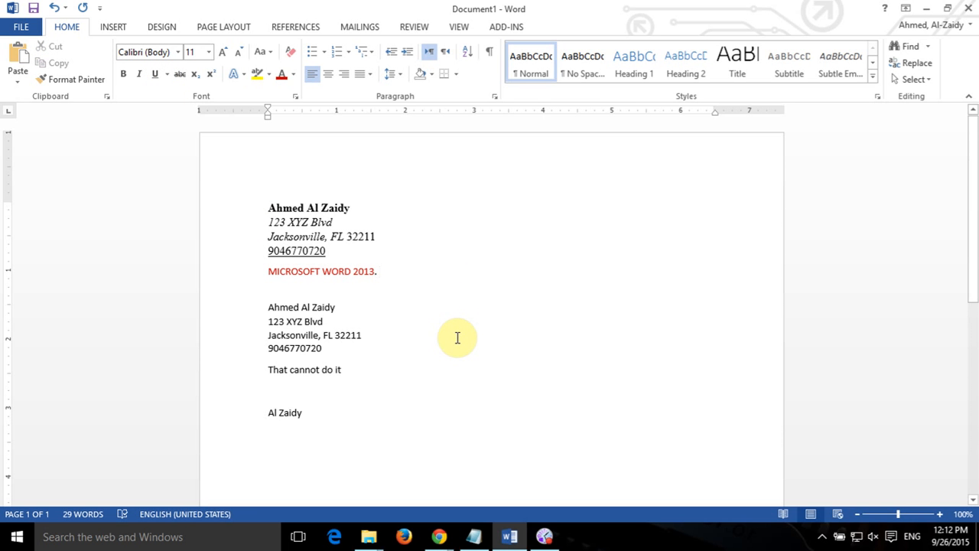
Remove italics from the city and state line, leaving only the street line italic.
drag(266, 219, 333, 222)
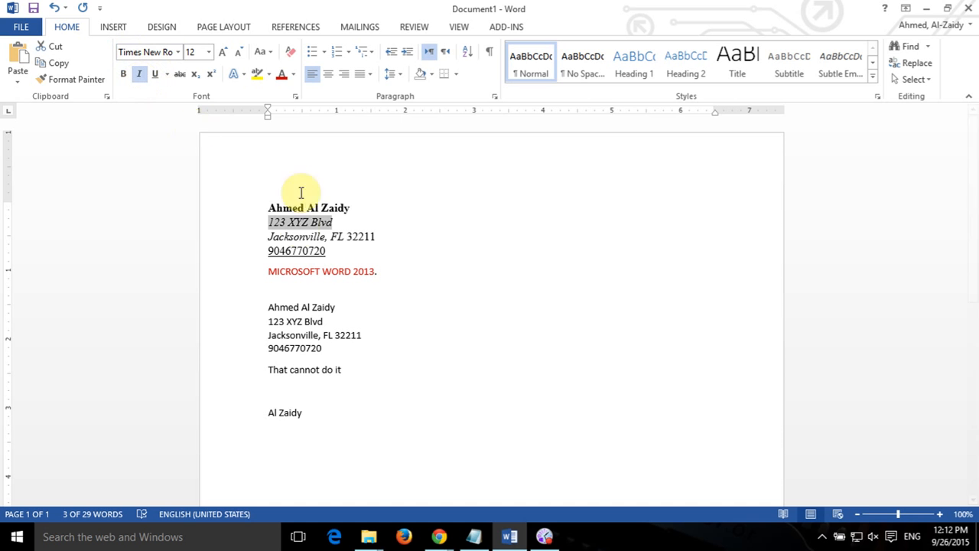
click(292, 237)
drag(269, 238, 346, 236)
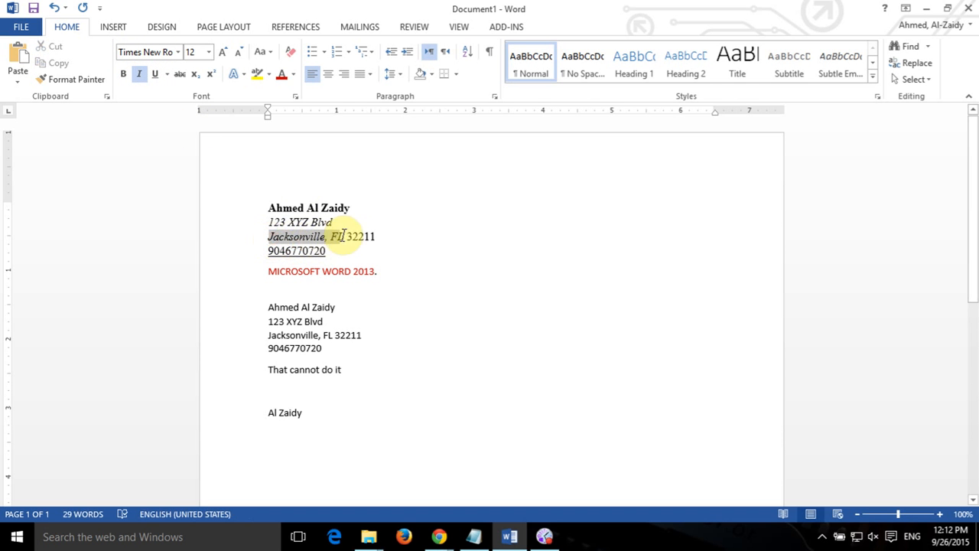
click(139, 74)
click(330, 236)
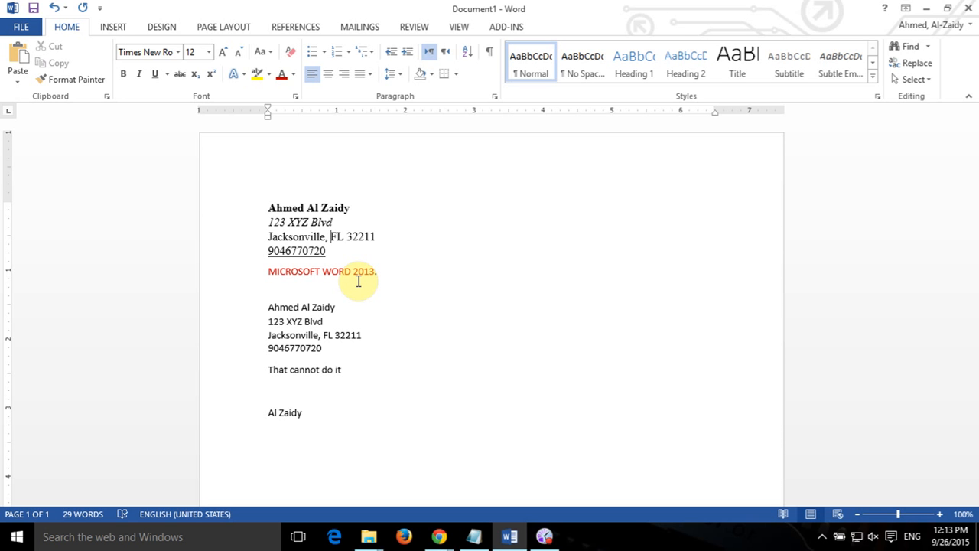
Apply strikethrough to the red MICROSOFT WORD 2013. title line.
drag(266, 271, 409, 277)
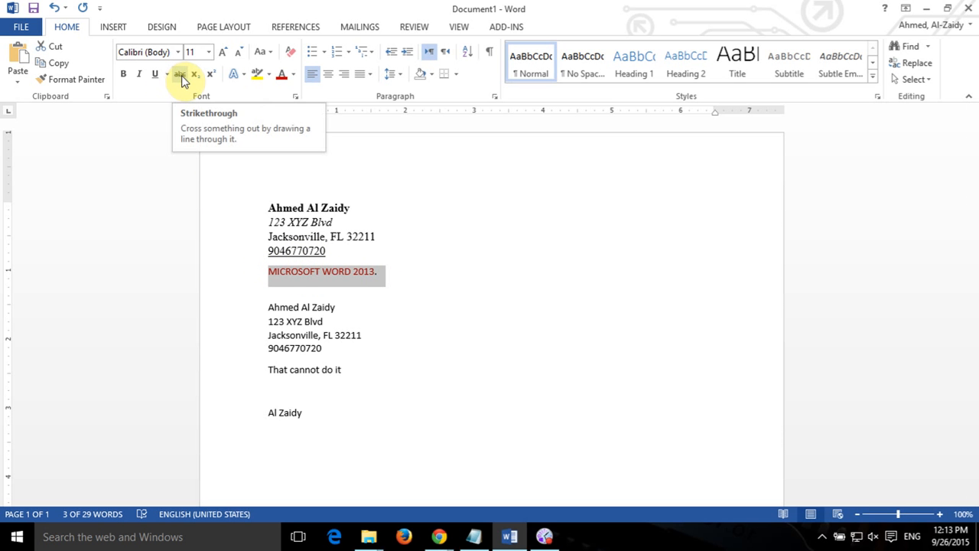
click(181, 79)
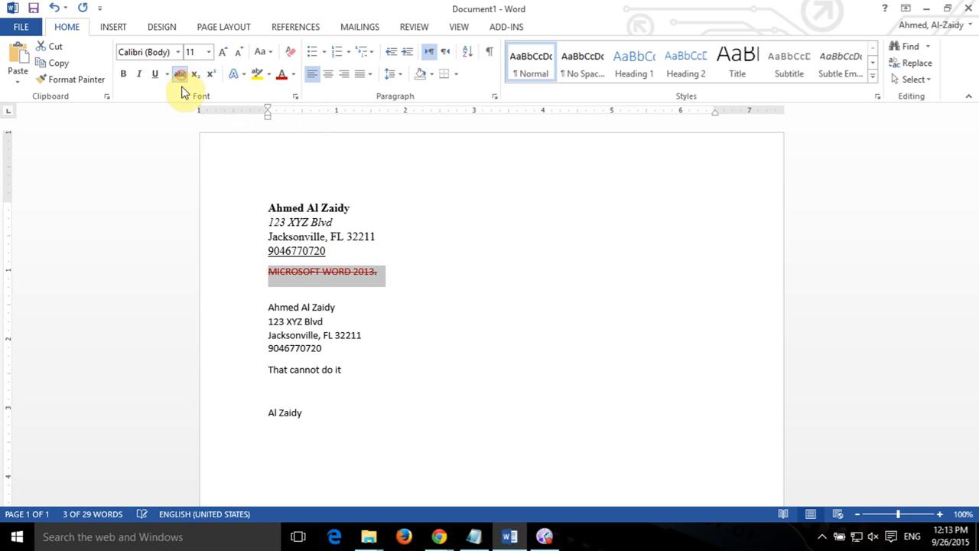
click(526, 322)
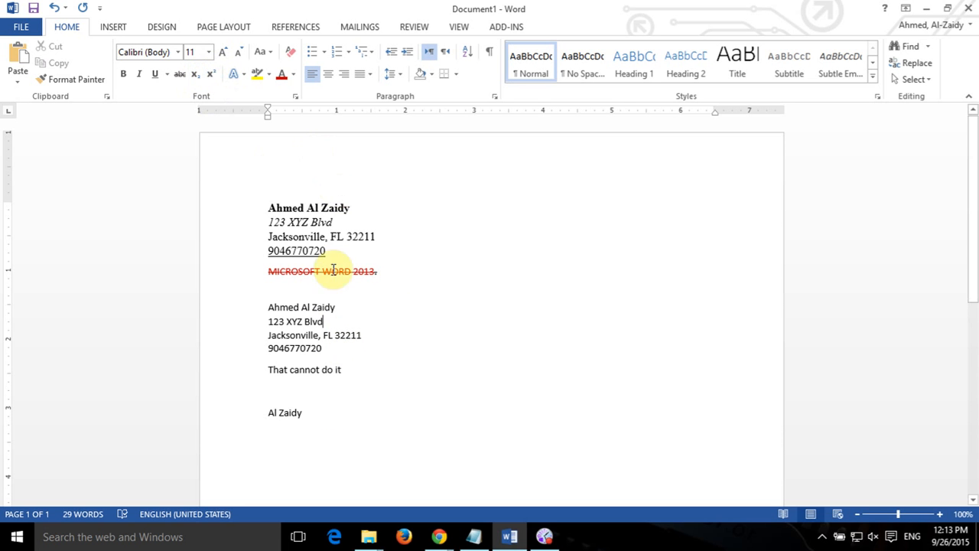
click(337, 411)
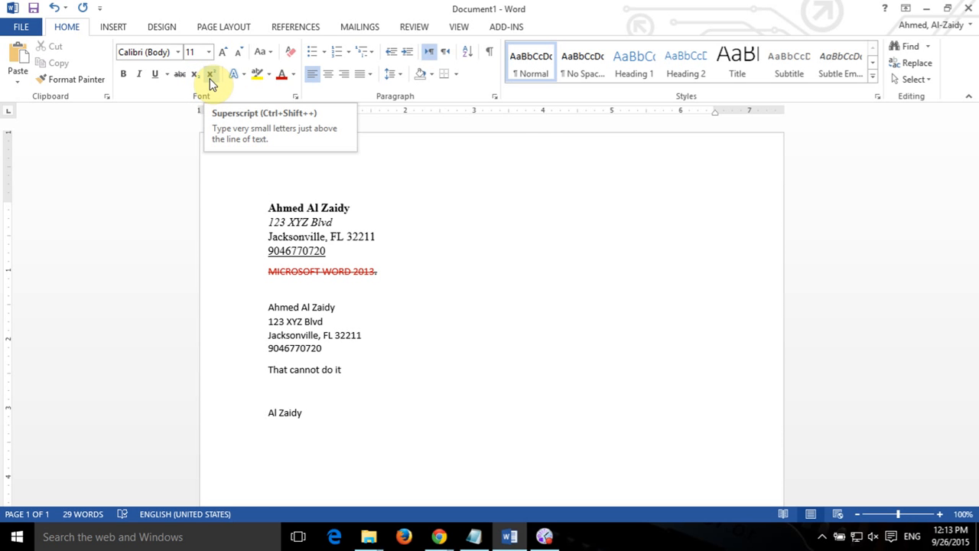
mouse_move(482, 537)
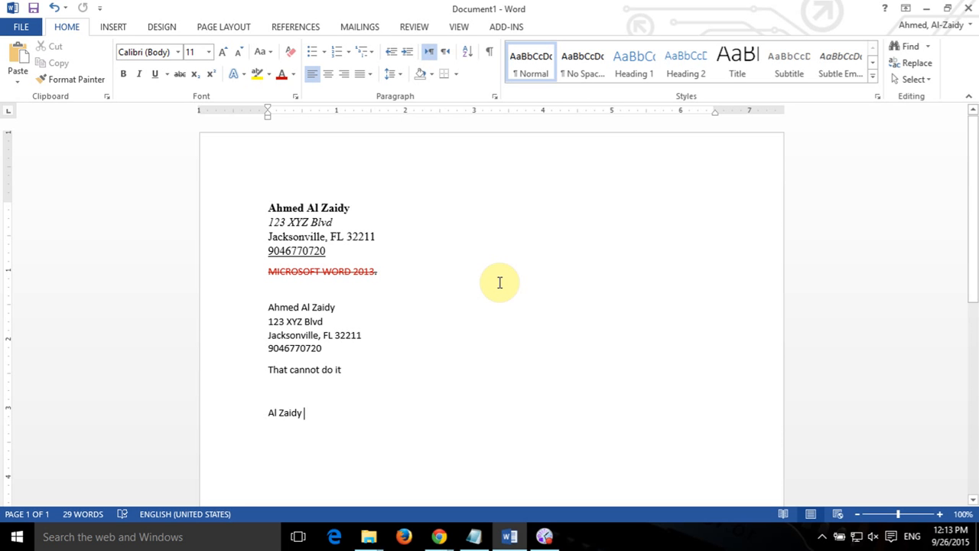
key(Up)
key(Up)
key(Up)
key(Up)
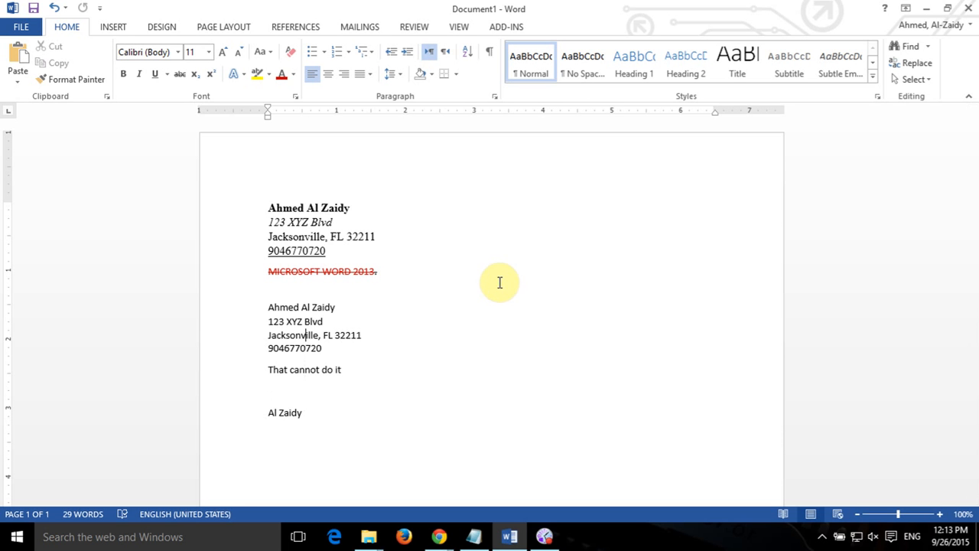
key(Up)
key(Up)
key(Up)
key(ctrl+z)
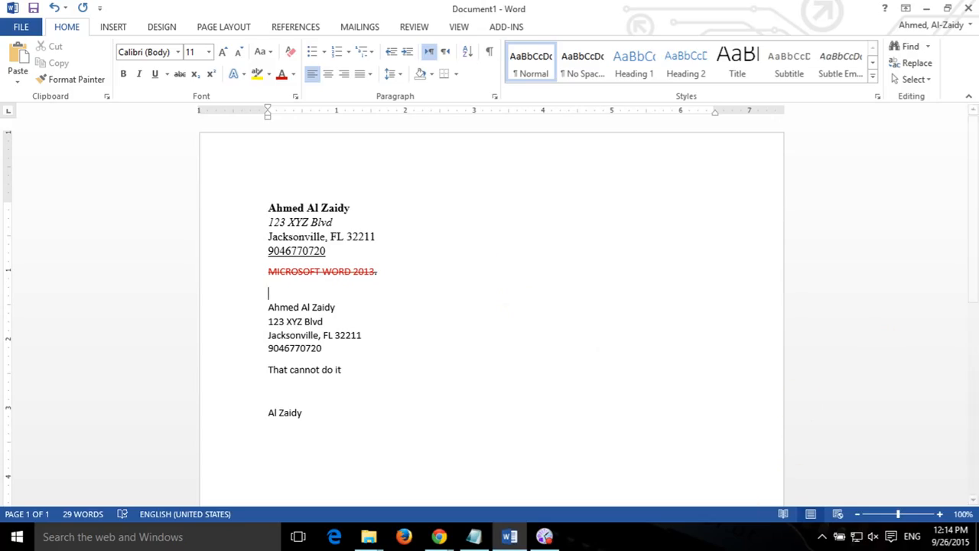
key(alt+Tab)
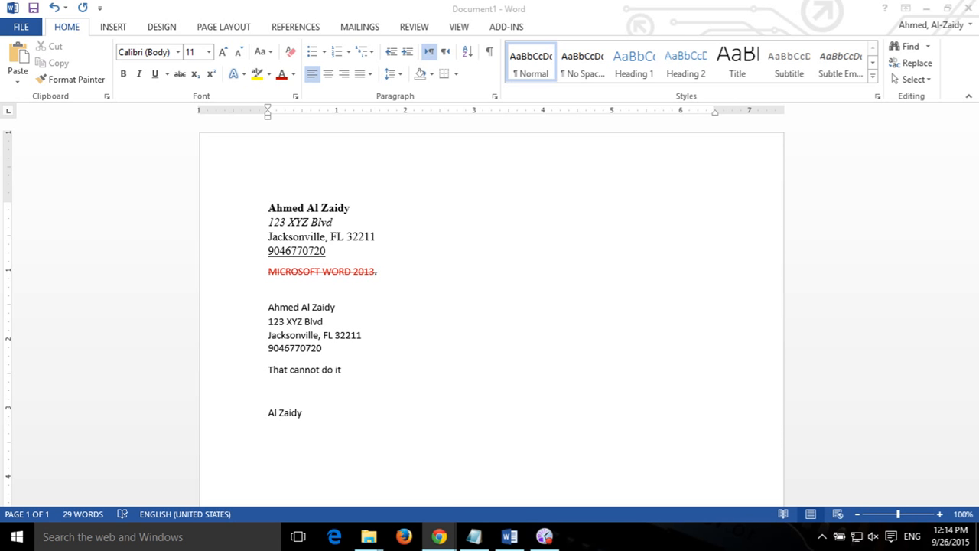
click(295, 98)
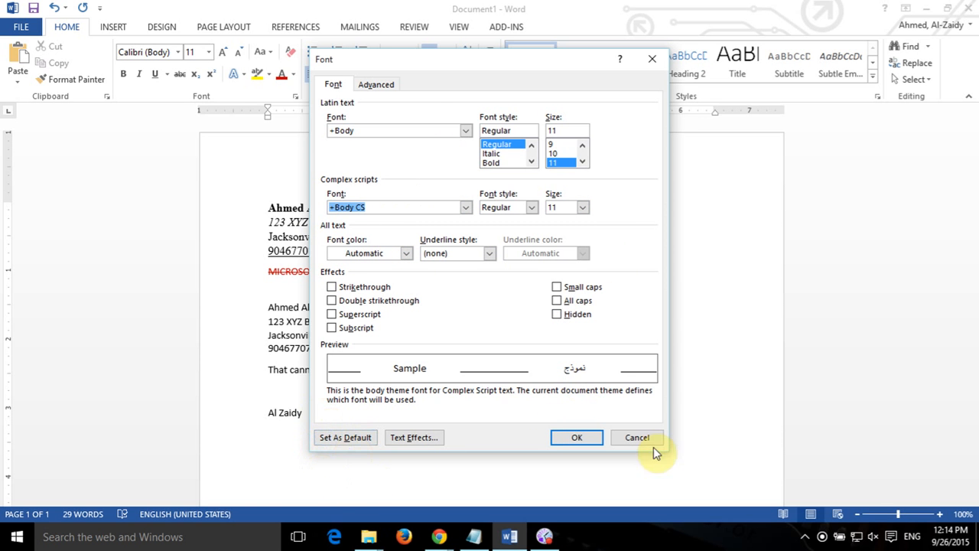
click(632, 437)
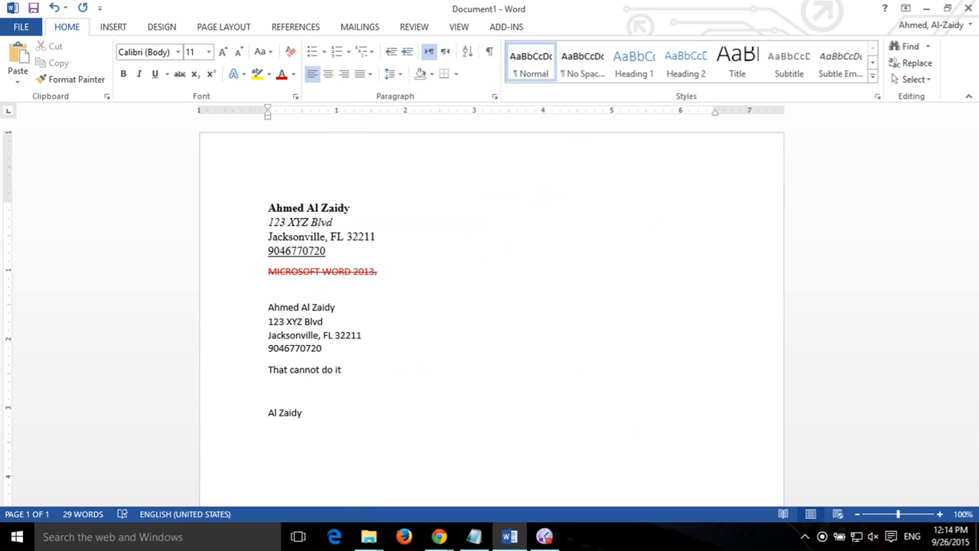
key(alt+Tab)
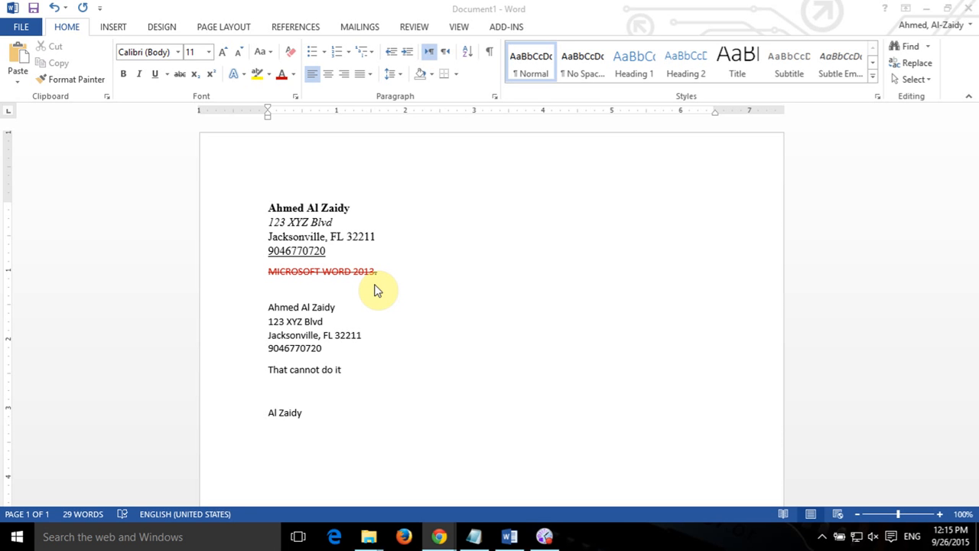
Try centre, right, left, justify, low and high justification on the title line.
double_click(341, 272)
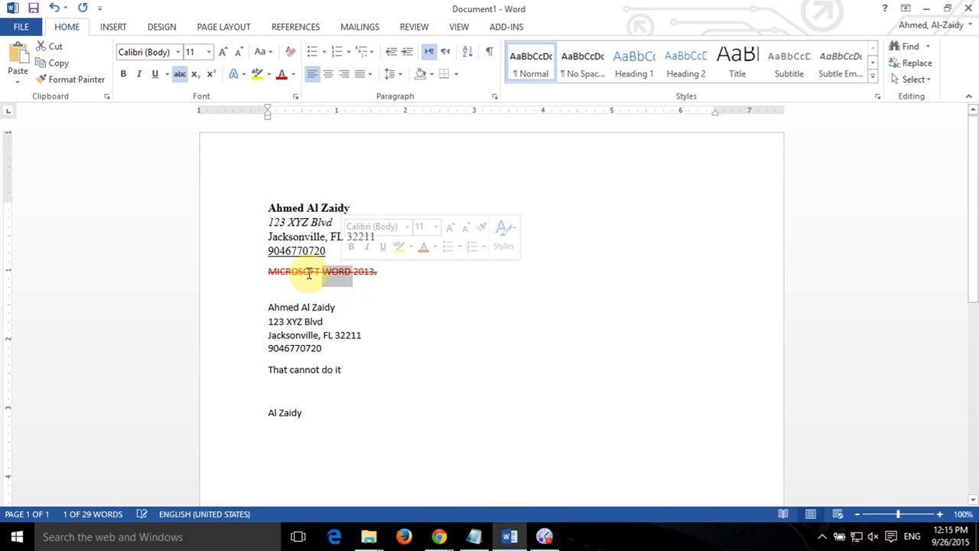
click(269, 282)
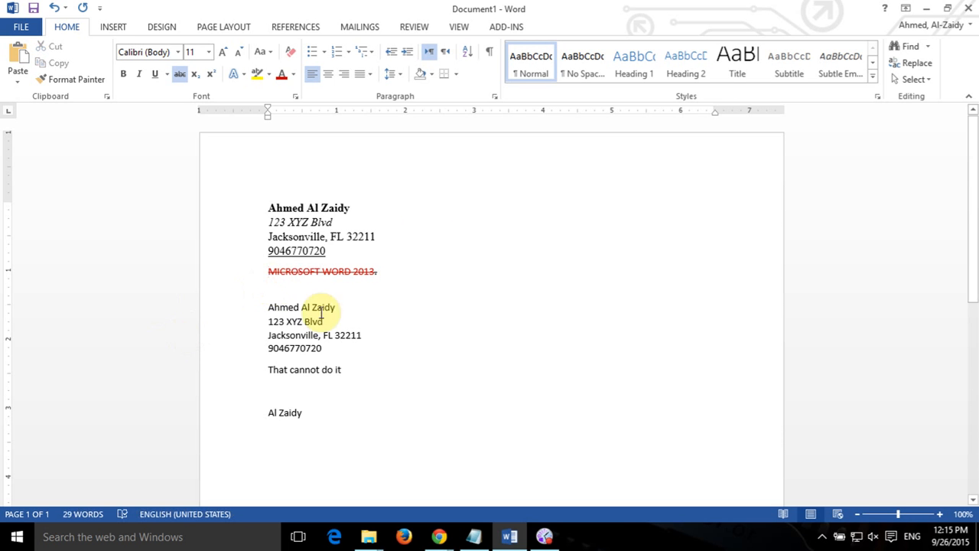
click(328, 73)
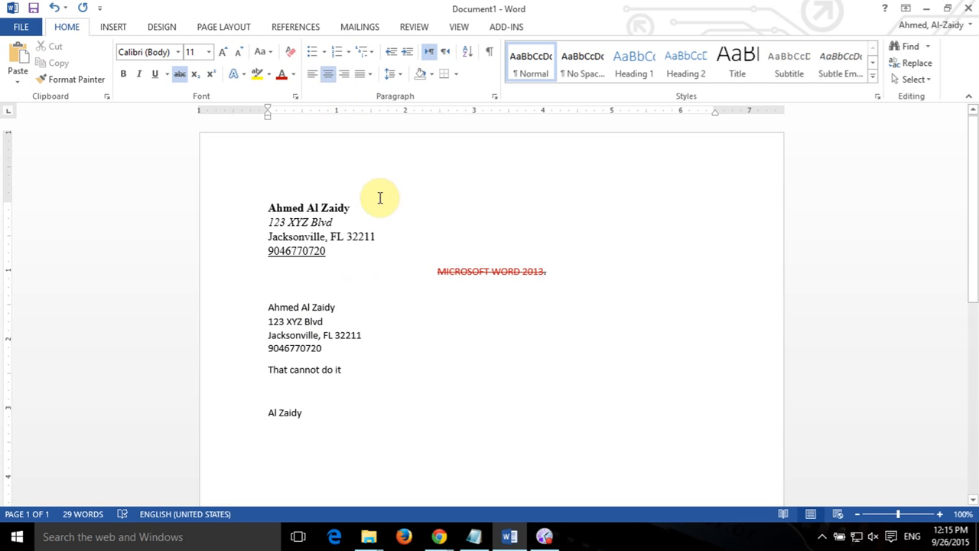
click(345, 77)
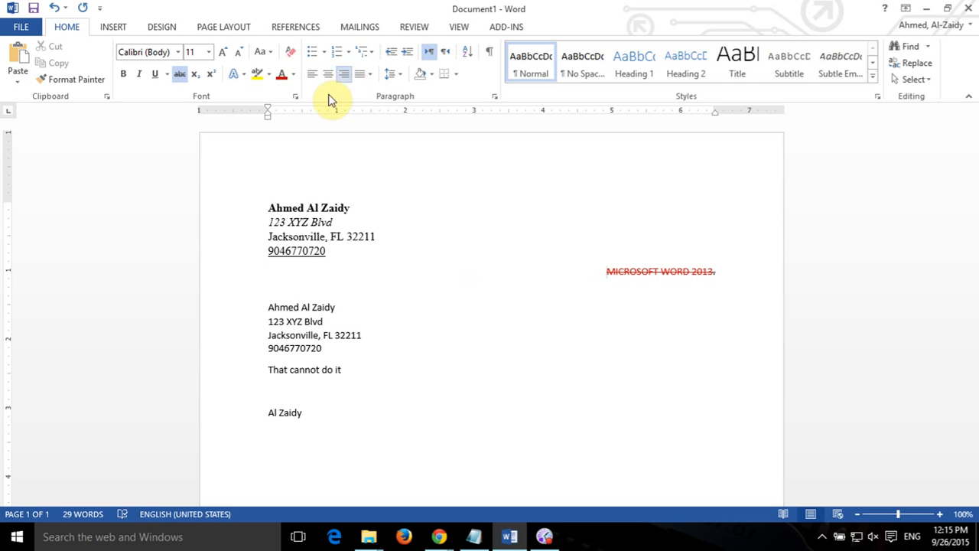
click(309, 77)
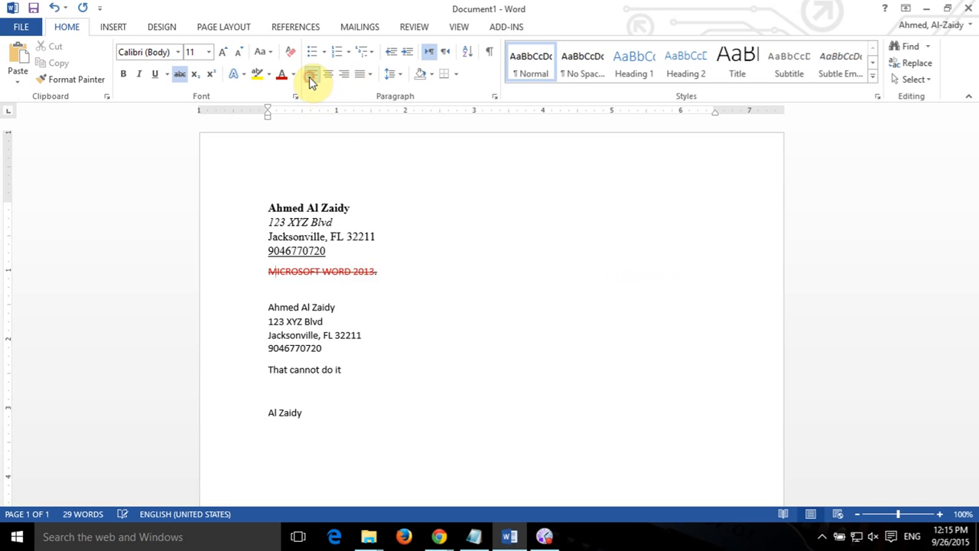
click(357, 76)
click(368, 90)
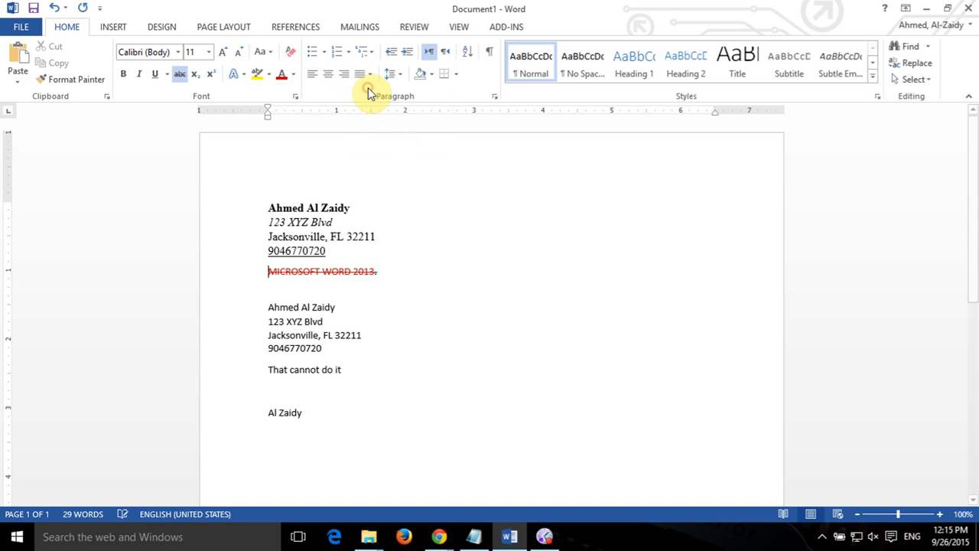
click(369, 75)
click(369, 113)
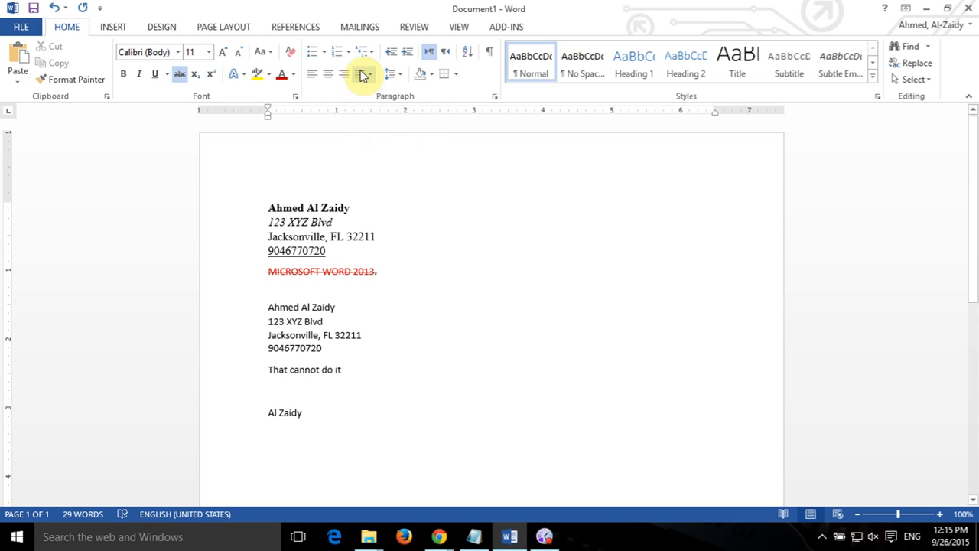
click(360, 74)
click(392, 138)
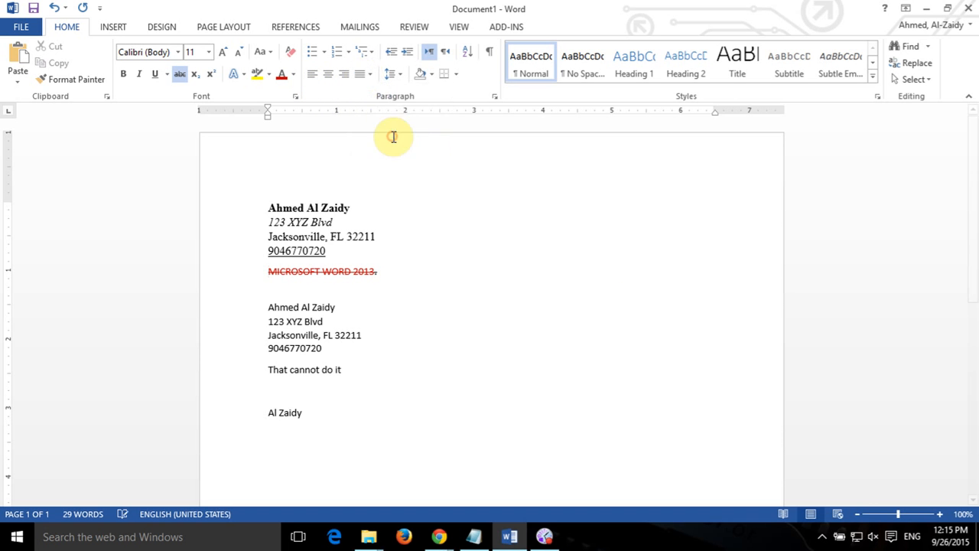
Cycle through centre and left again, finishing with the title line right-aligned.
click(328, 73)
click(368, 73)
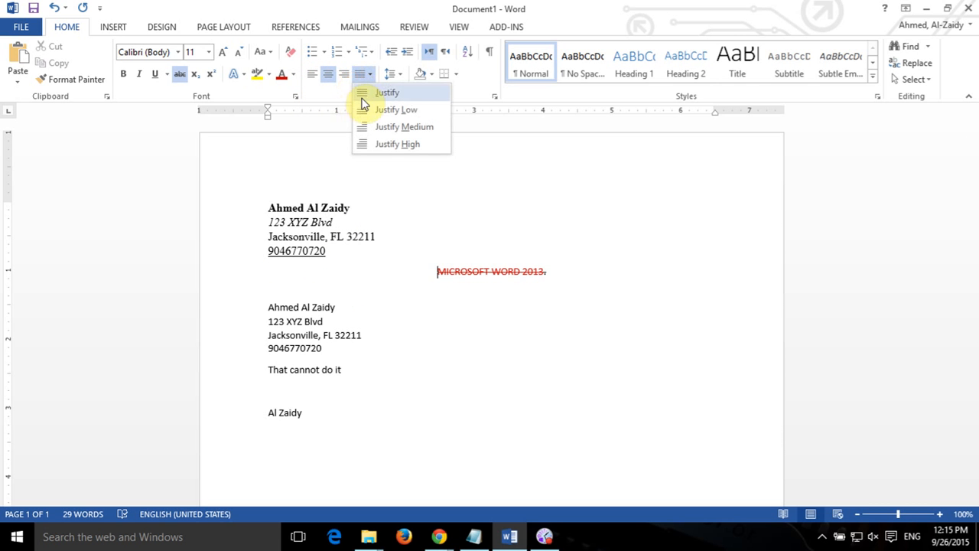
click(331, 74)
click(344, 75)
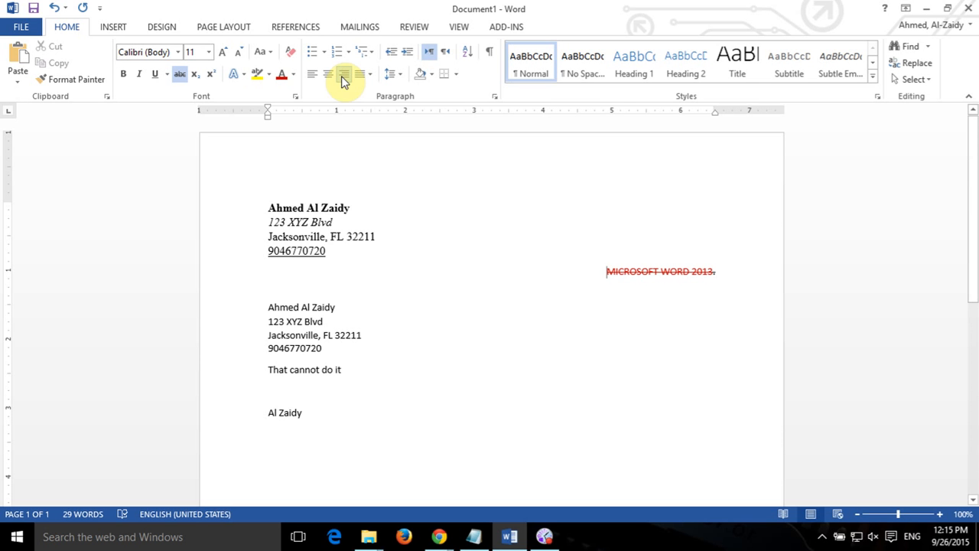
click(328, 73)
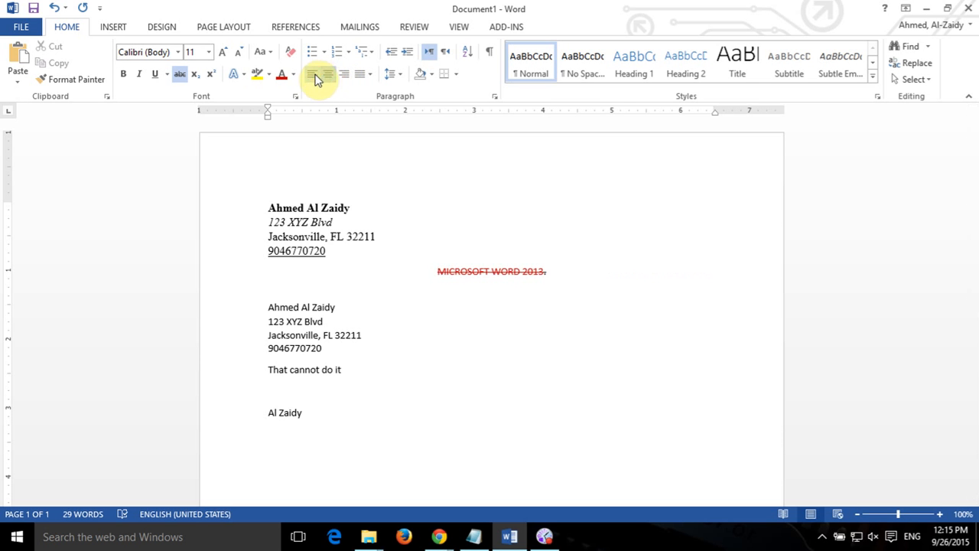
click(313, 74)
click(344, 75)
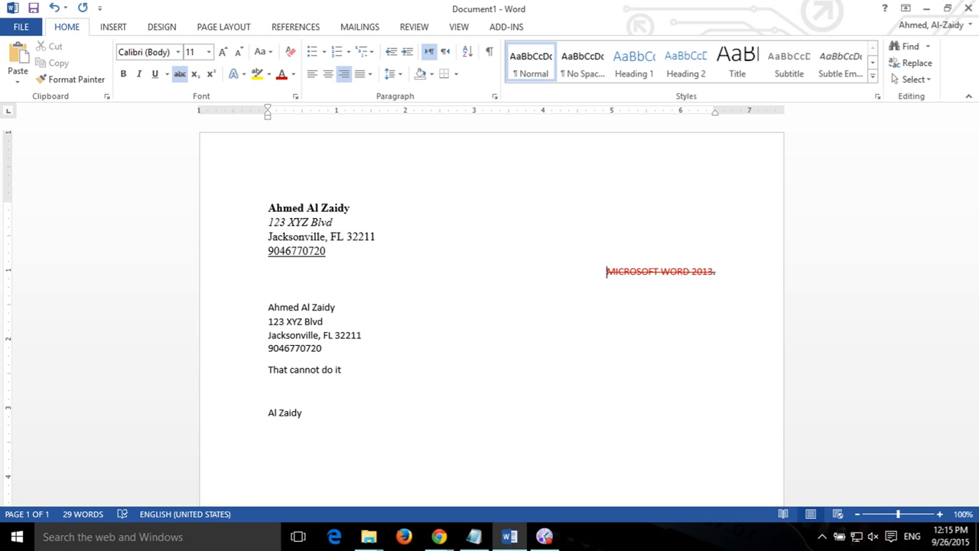
Reselect the right-aligned MICROSOFT WORD 2013. line.
key(alt+Tab)
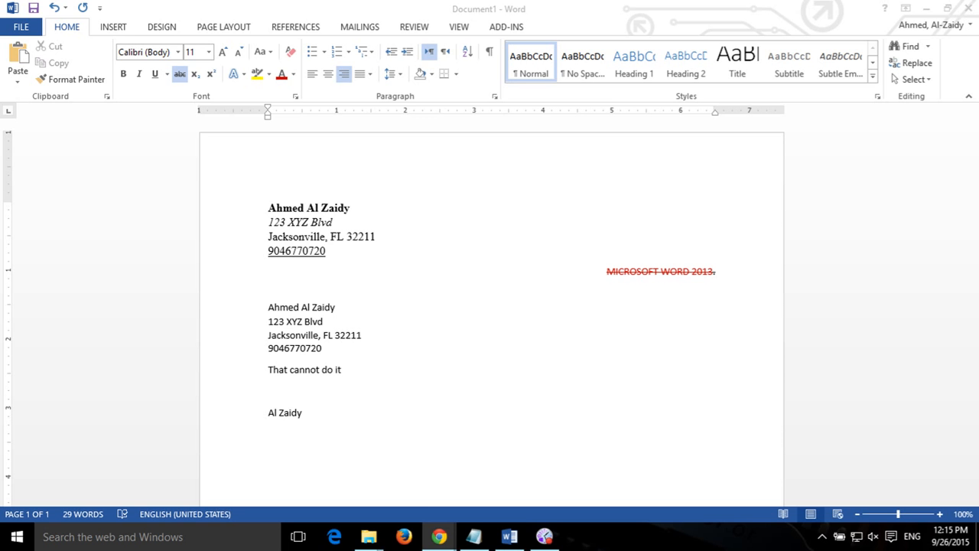
click(634, 271)
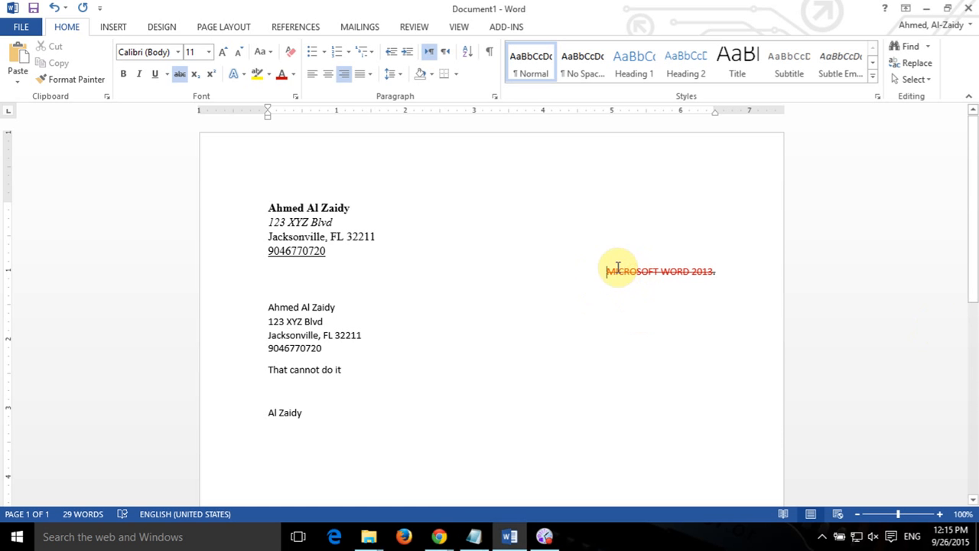
drag(606, 269, 719, 274)
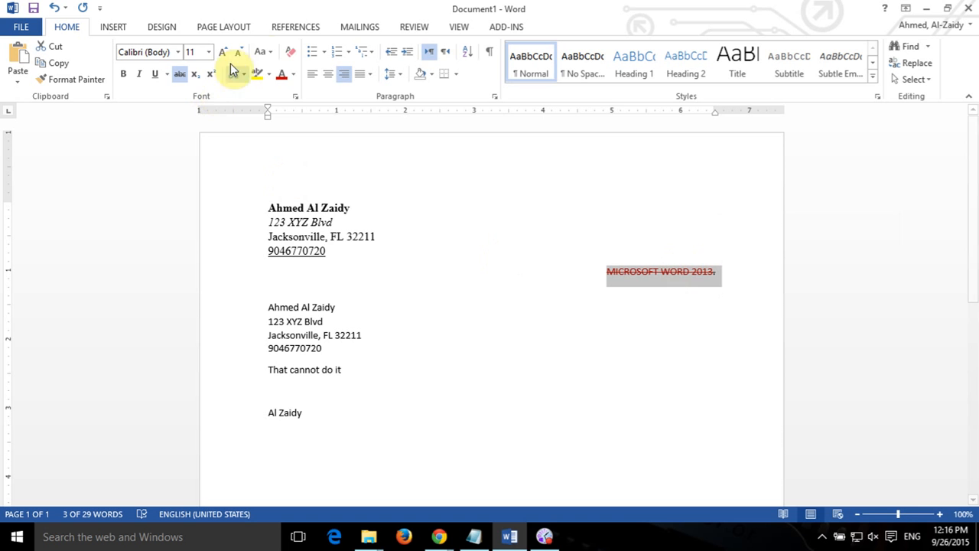
Clear all formatting from the MICROSOFT WORD 2013. line.
click(295, 60)
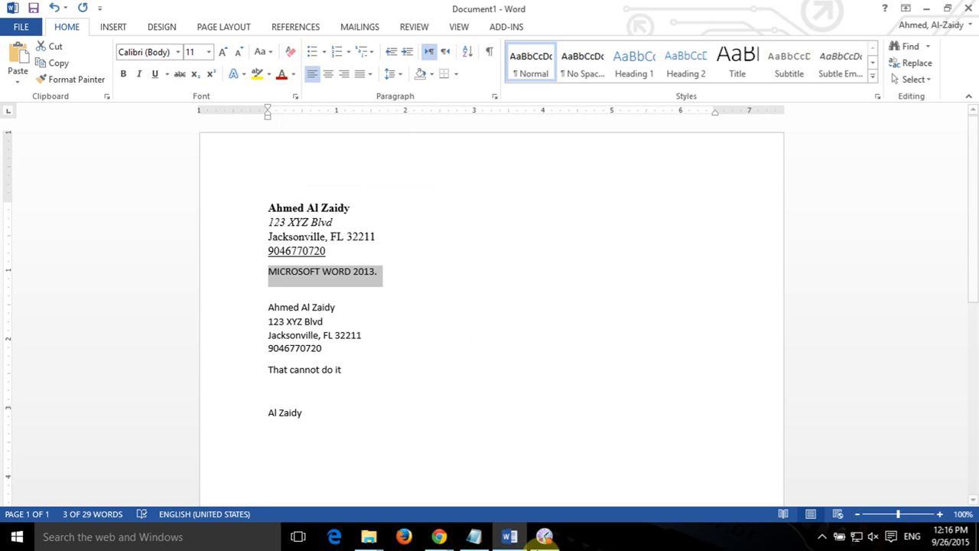
mouse_move(544, 536)
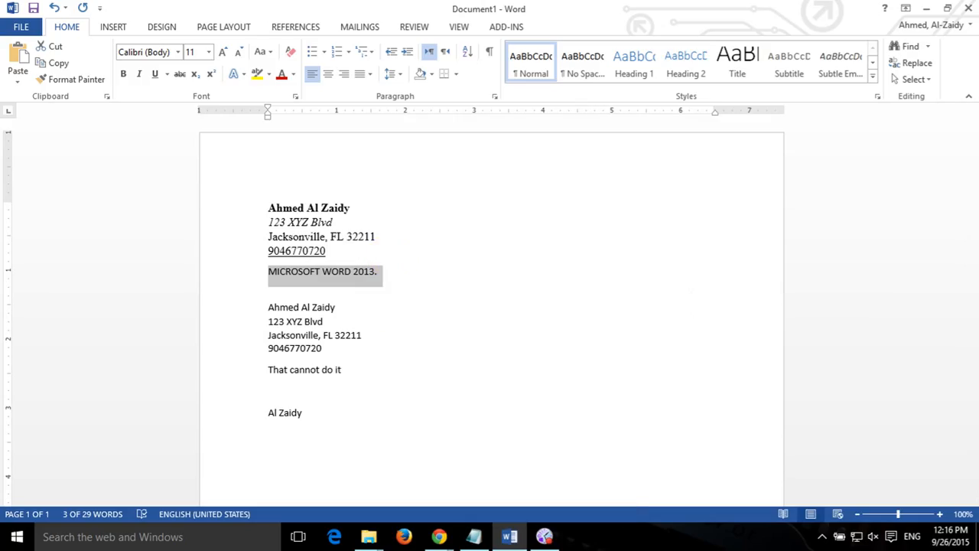
key(alt+Tab)
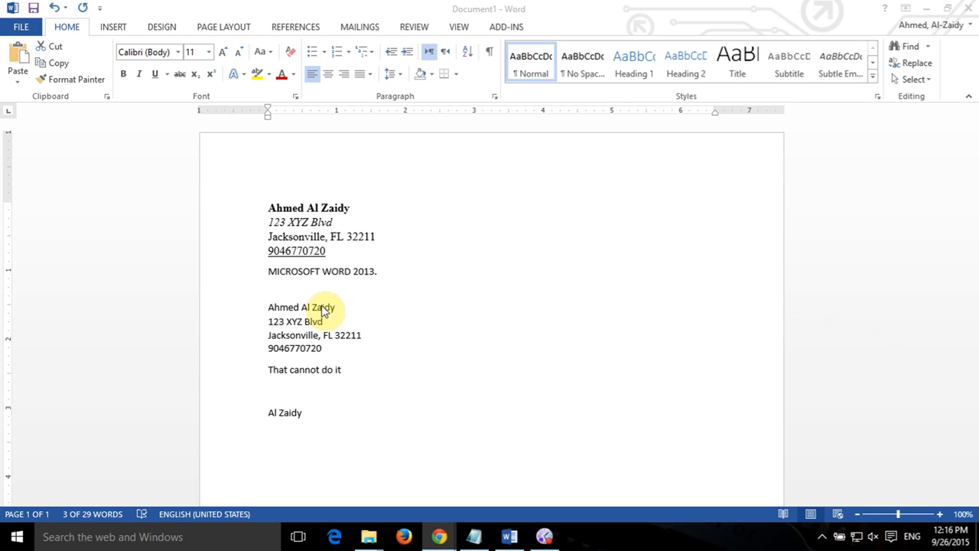
key(alt+Tab)
Add an empty line directly below the title line.
click(431, 305)
drag(280, 375, 393, 383)
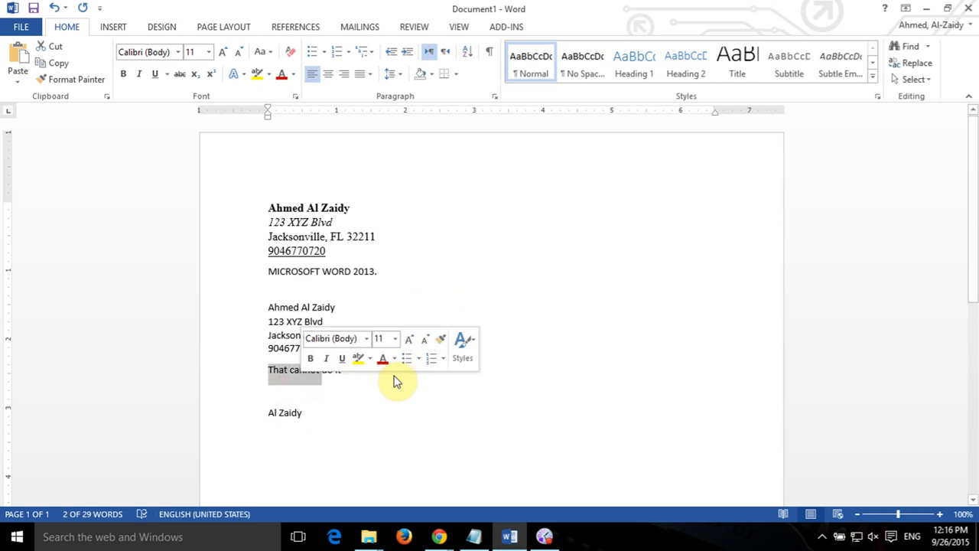
click(363, 400)
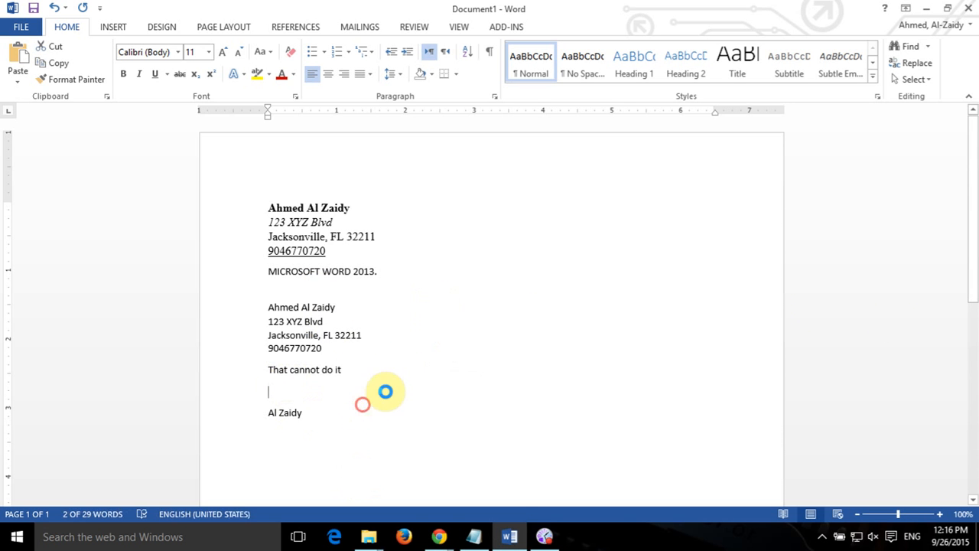
click(393, 273)
key(Return)
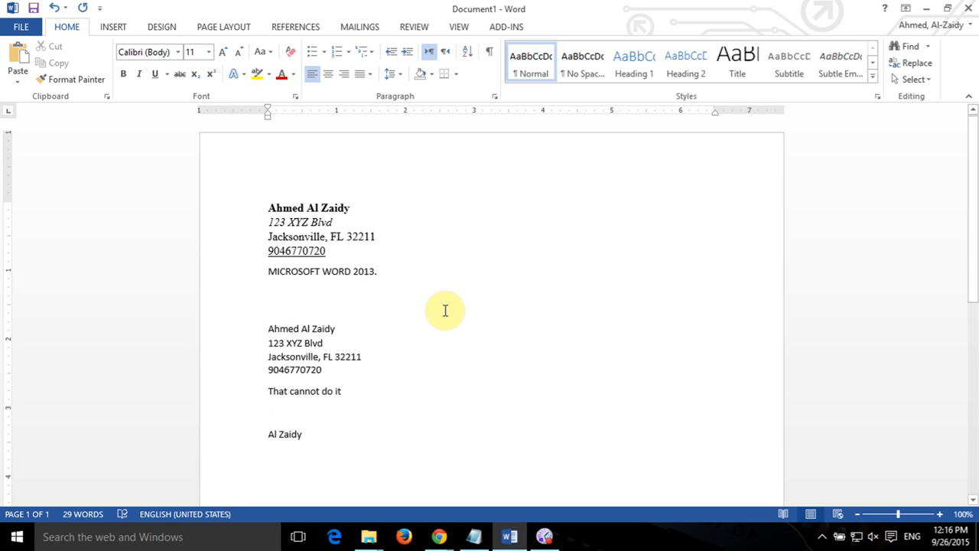
Open Online Pictures from the INSERT tab to search for an image.
click(117, 27)
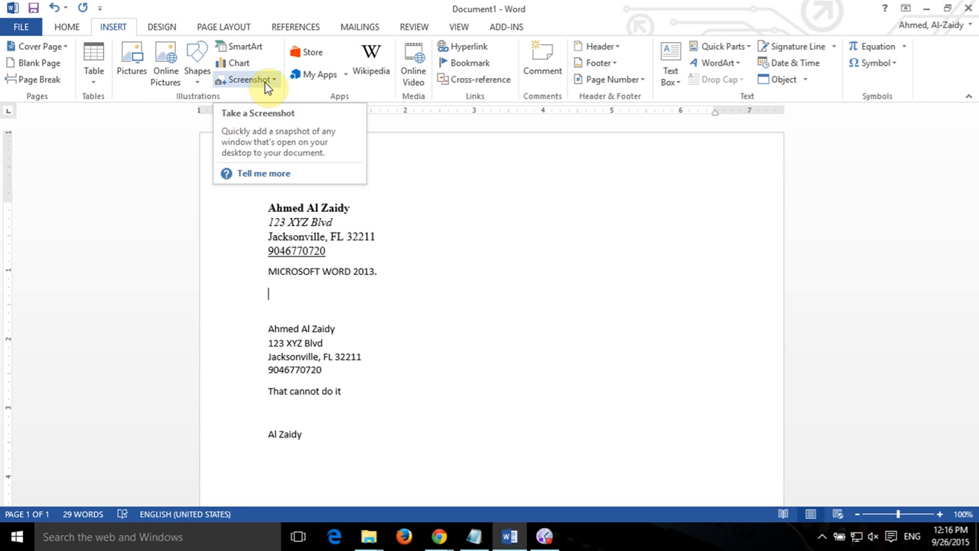
click(173, 82)
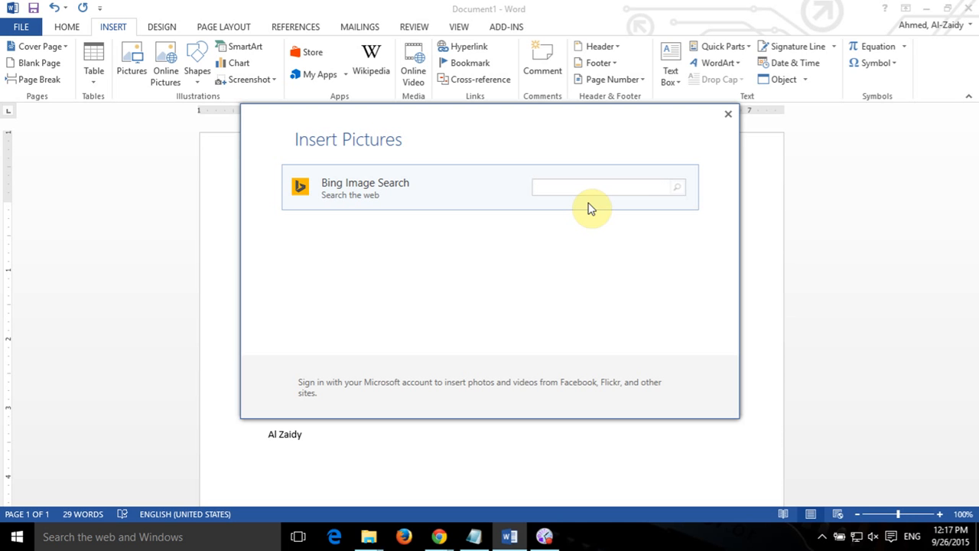
Search Bing Images for 'Microsoft Word 2013' and insert the Word 2013 logo below the title.
text(Microsoft Word 2013)
key(Return)
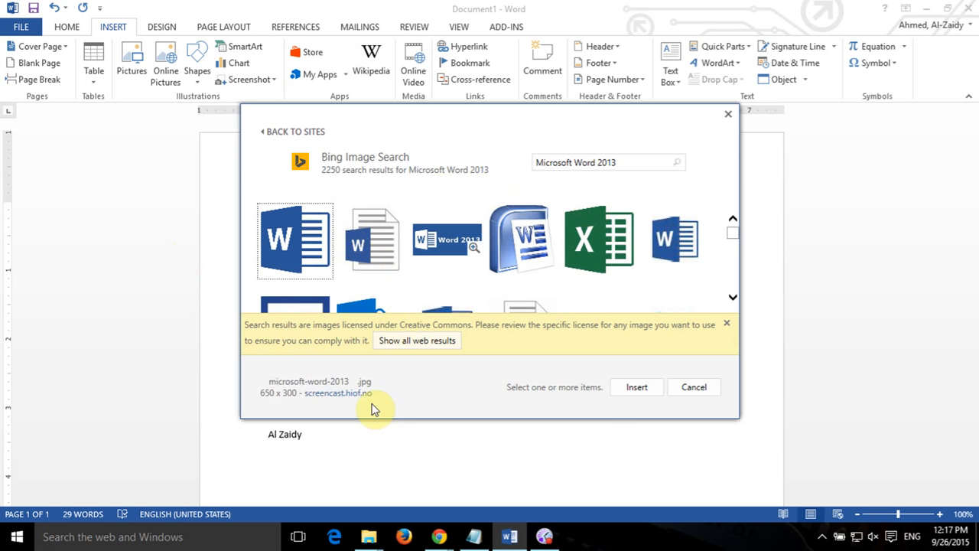
click(372, 241)
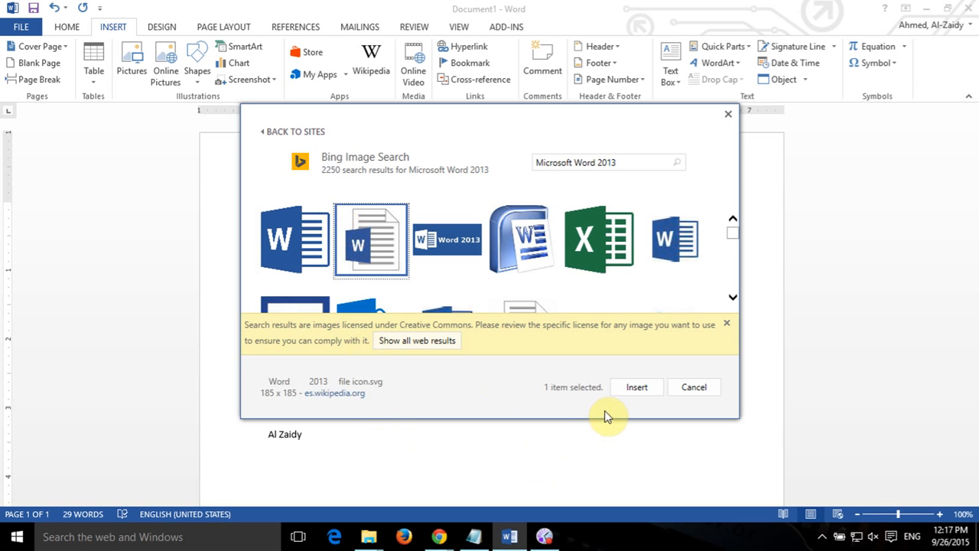
click(686, 246)
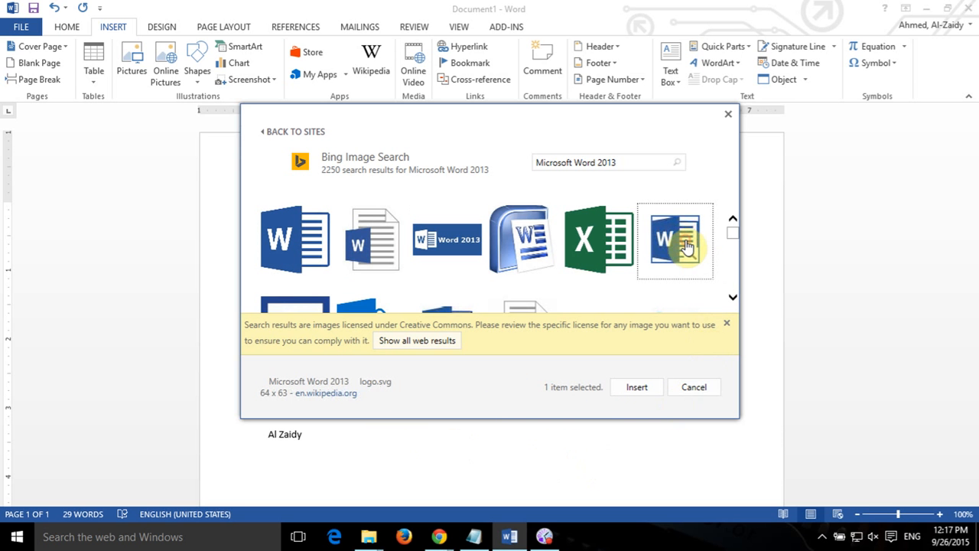
click(642, 388)
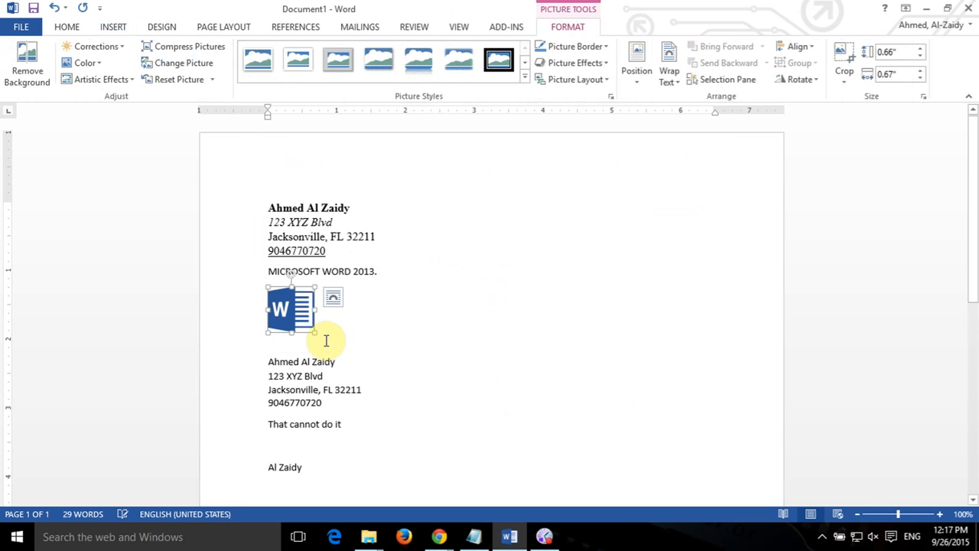
click(248, 340)
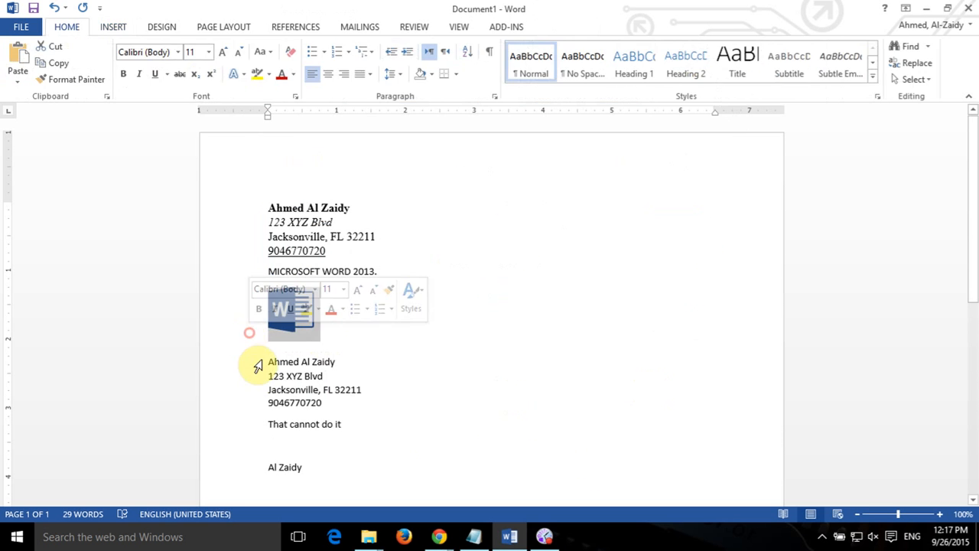
Select the inserted Word logo and show its Layout Options.
click(299, 306)
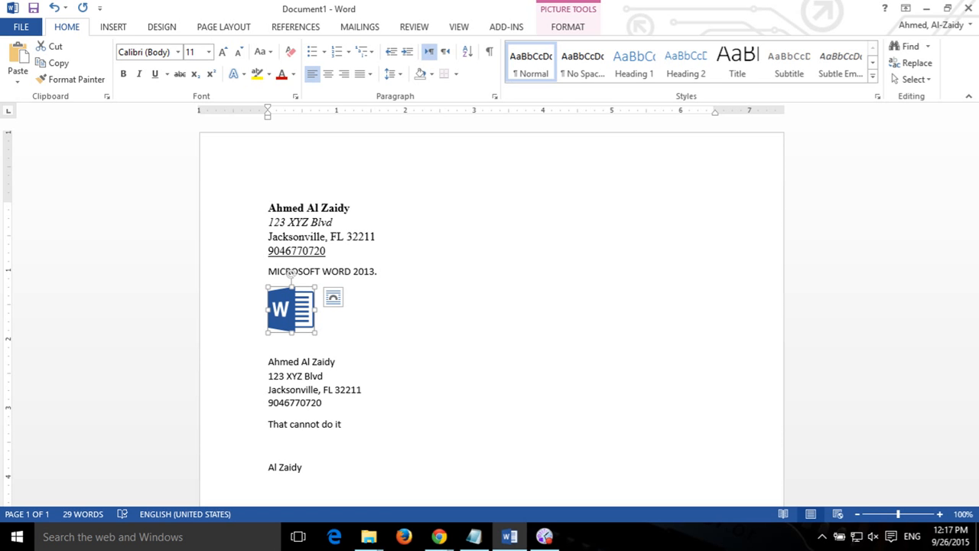
click(122, 27)
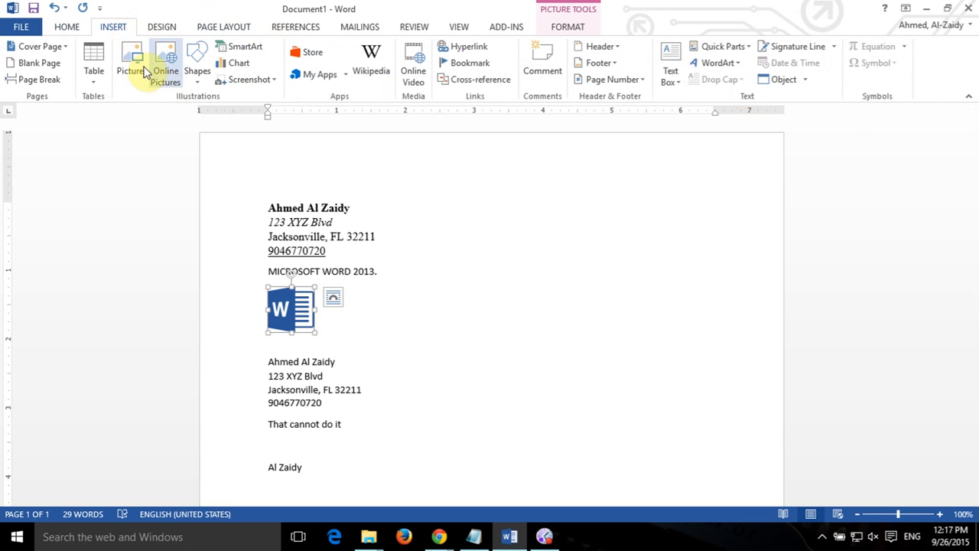
click(145, 69)
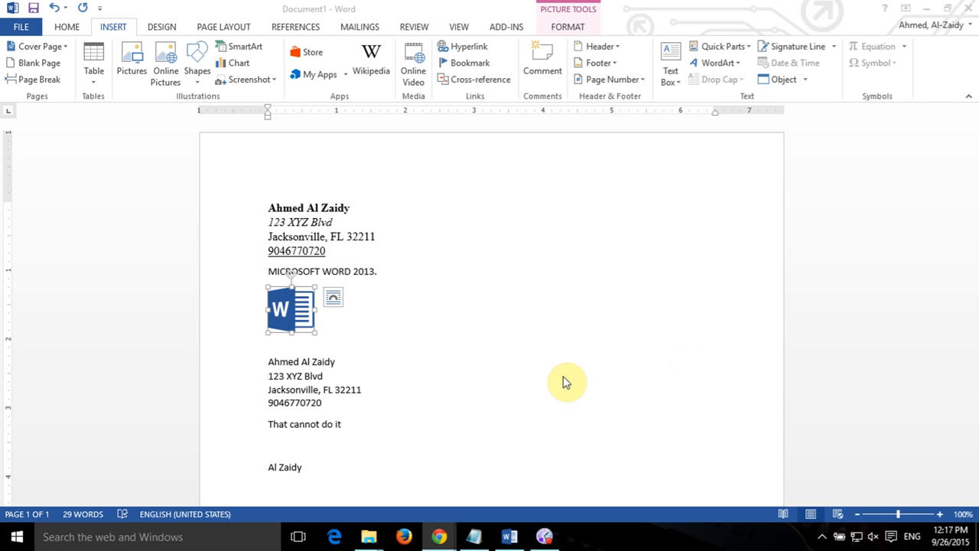
click(332, 304)
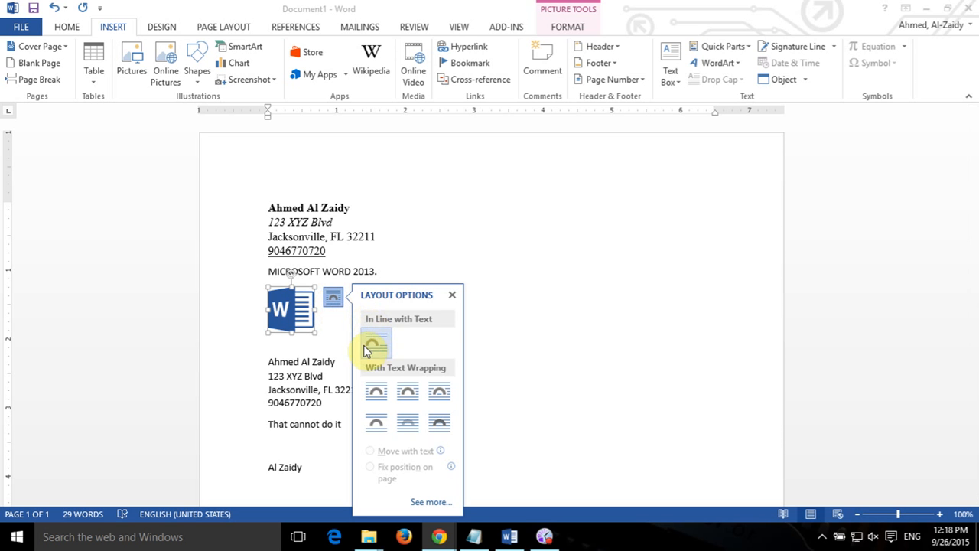
Try Tight, Square, Through, Behind and In Front wrapping, settling on Top and Bottom for the logo.
click(409, 396)
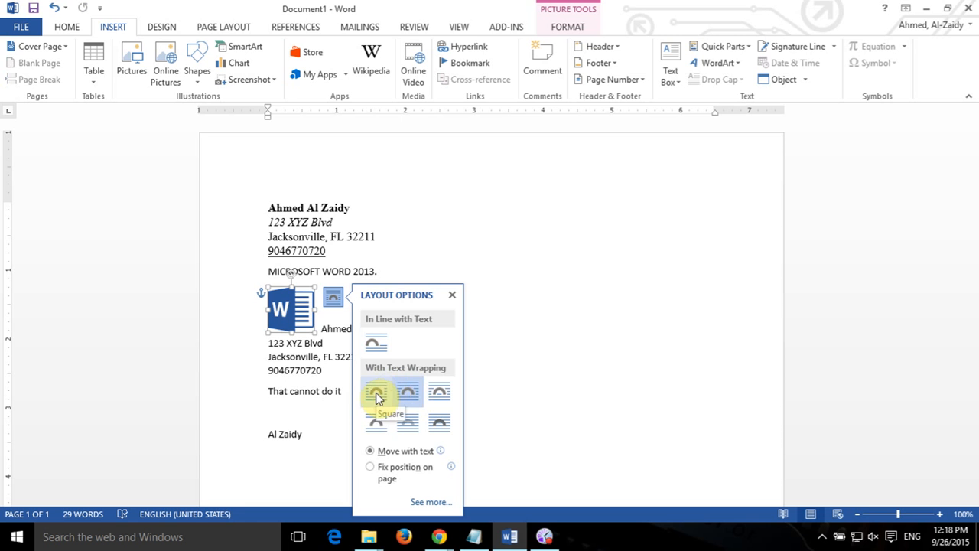
click(377, 398)
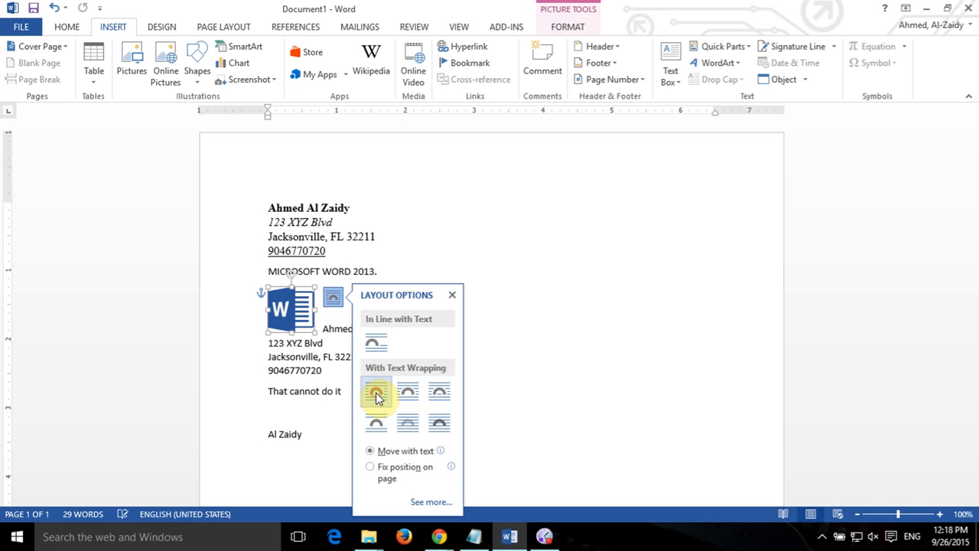
click(443, 396)
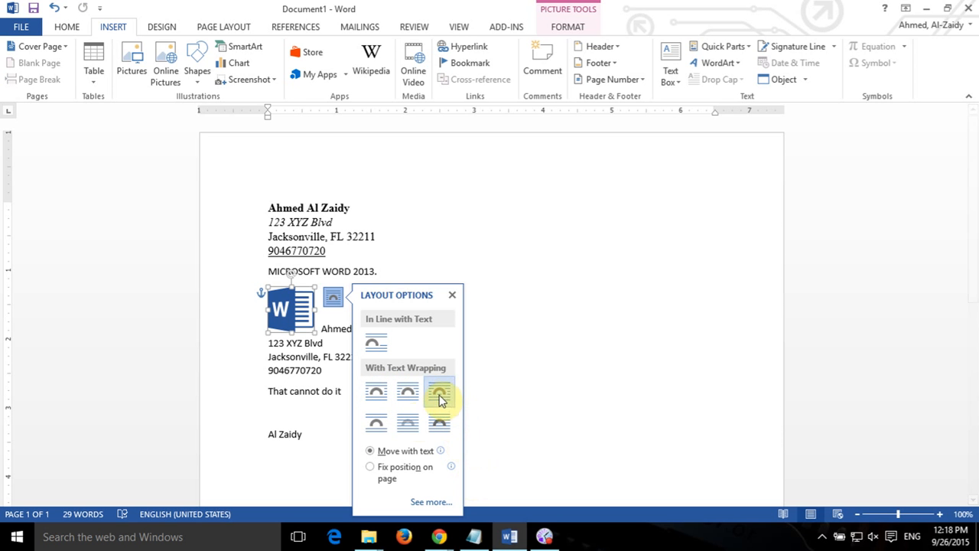
click(405, 427)
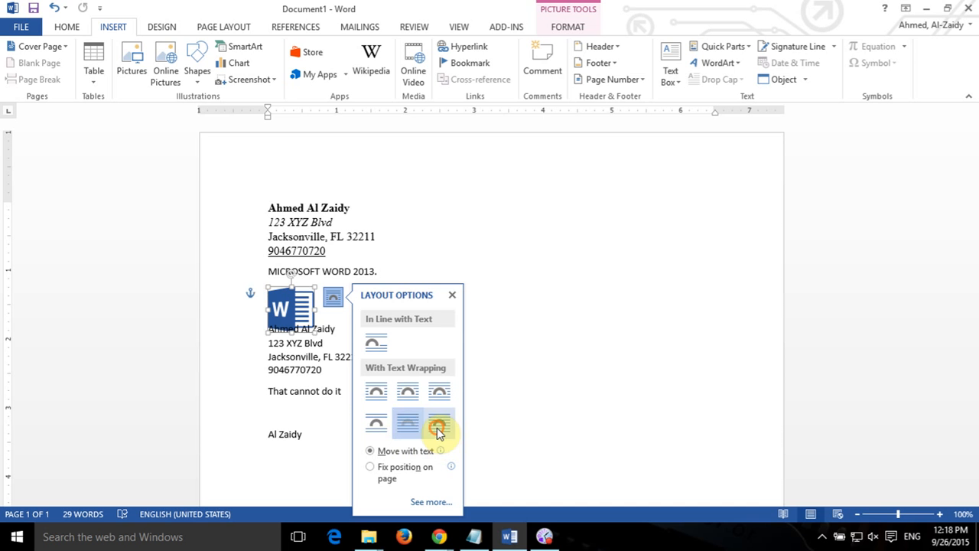
click(439, 426)
click(407, 425)
click(374, 424)
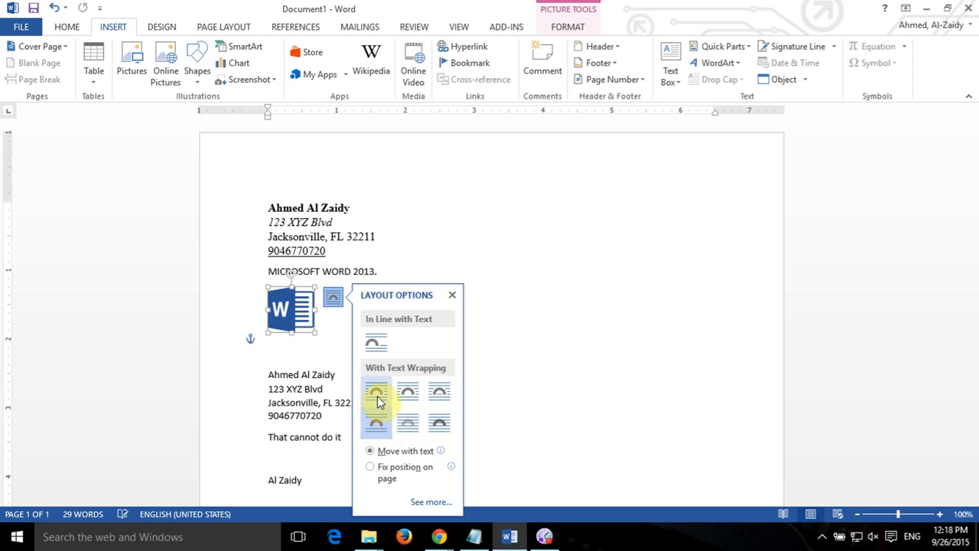
click(377, 396)
click(376, 425)
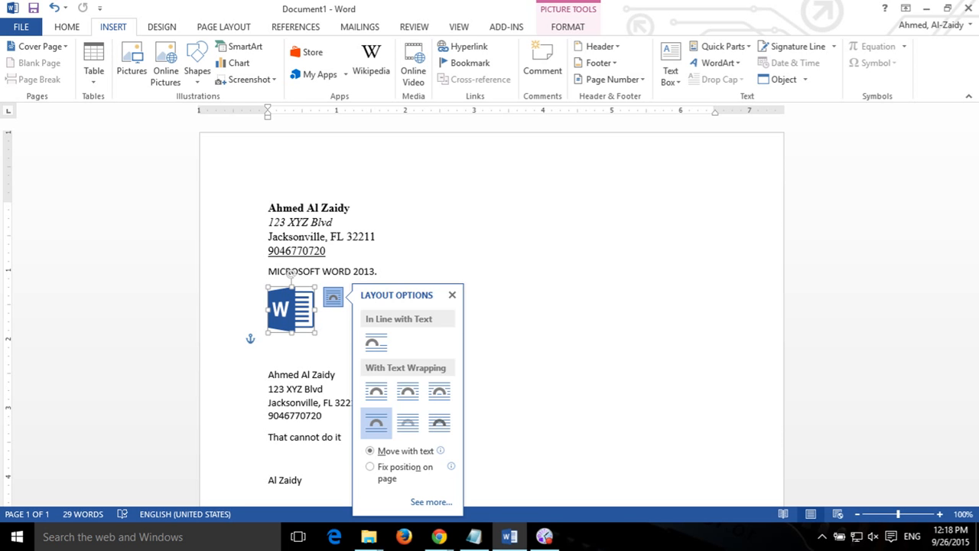
key(alt+Tab)
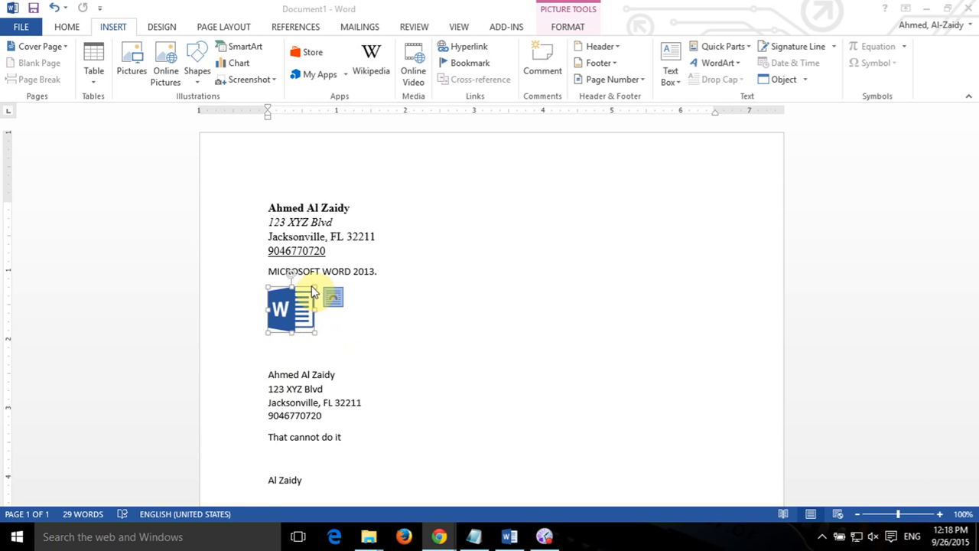
click(570, 30)
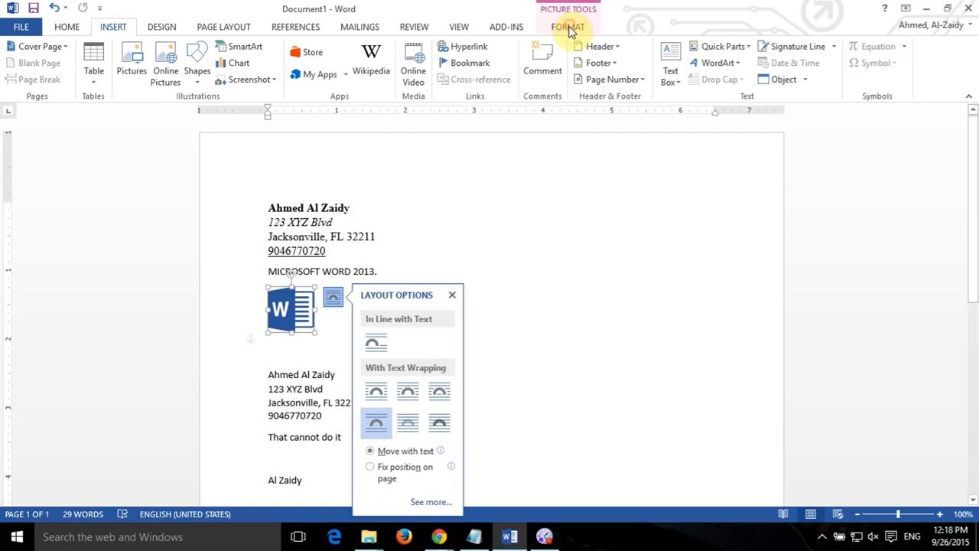
Raise the logo's Shape Height from 0.9" to 1" (1.02" wide) on the Picture Tools Format tab.
click(570, 27)
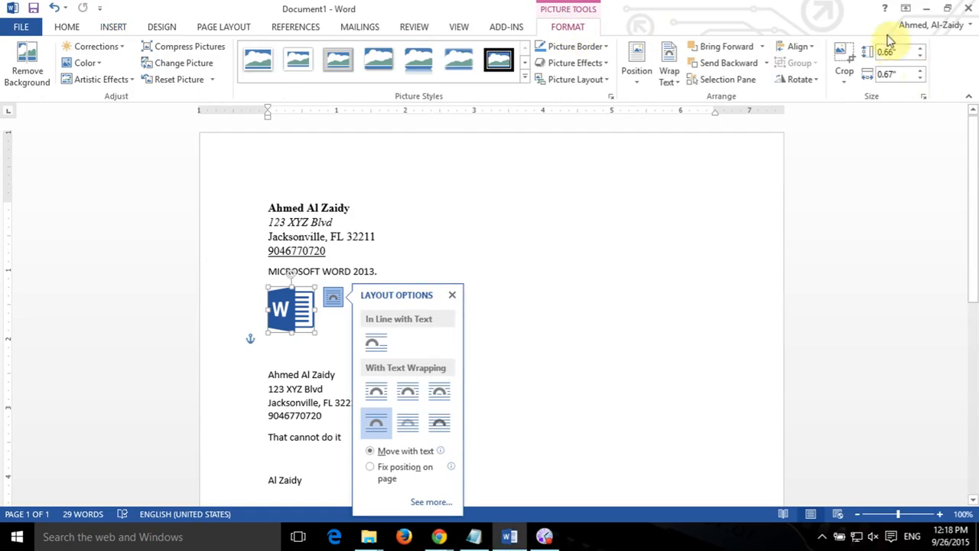
click(923, 51)
click(923, 51)
click(923, 51)
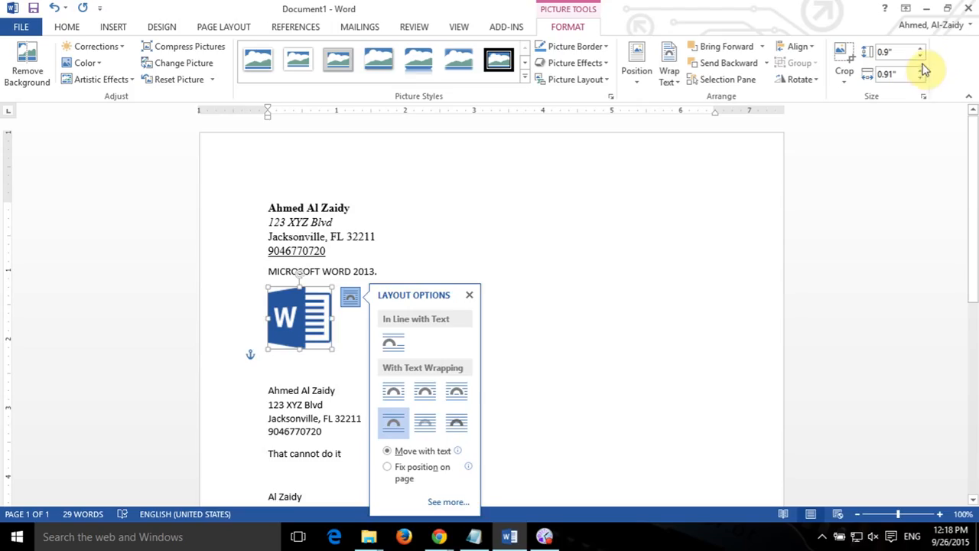
click(921, 51)
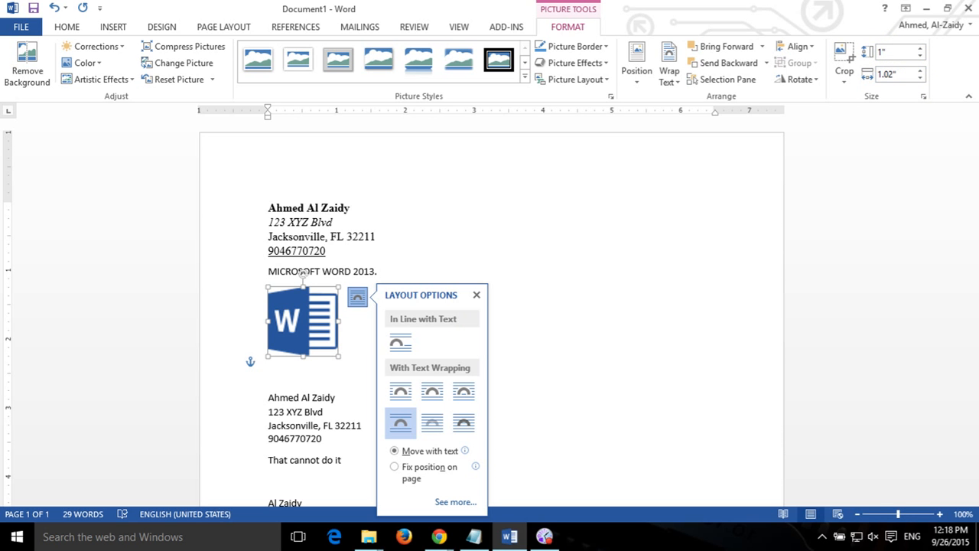
key(alt+Tab)
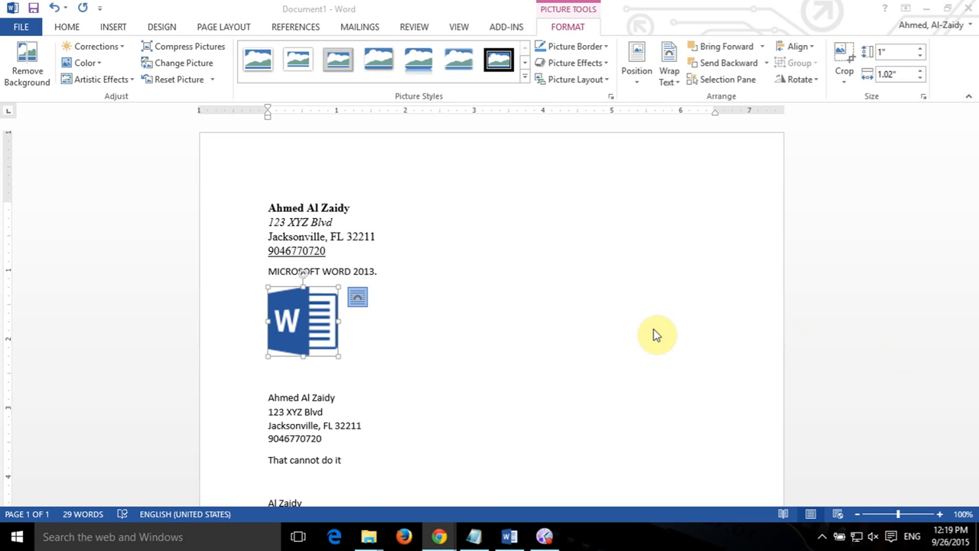
click(285, 330)
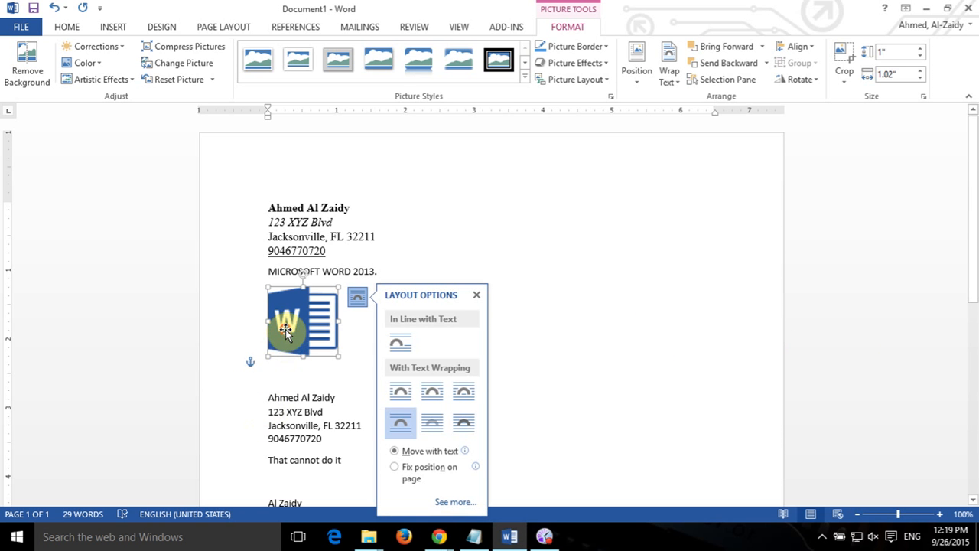
Try preset wrap positions for the Word logo and settle on top-left with square wrapping.
click(635, 59)
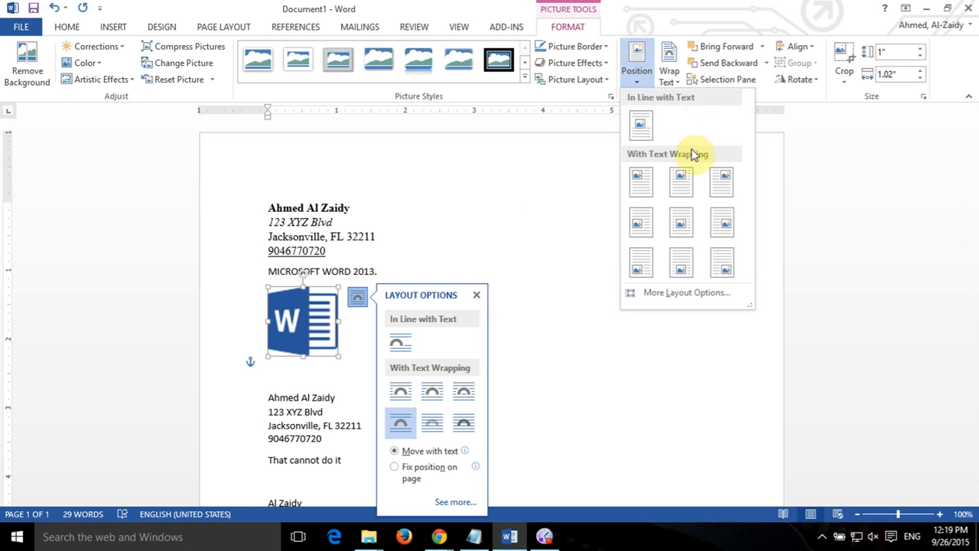
click(713, 180)
scroll(675, 346, down, 6)
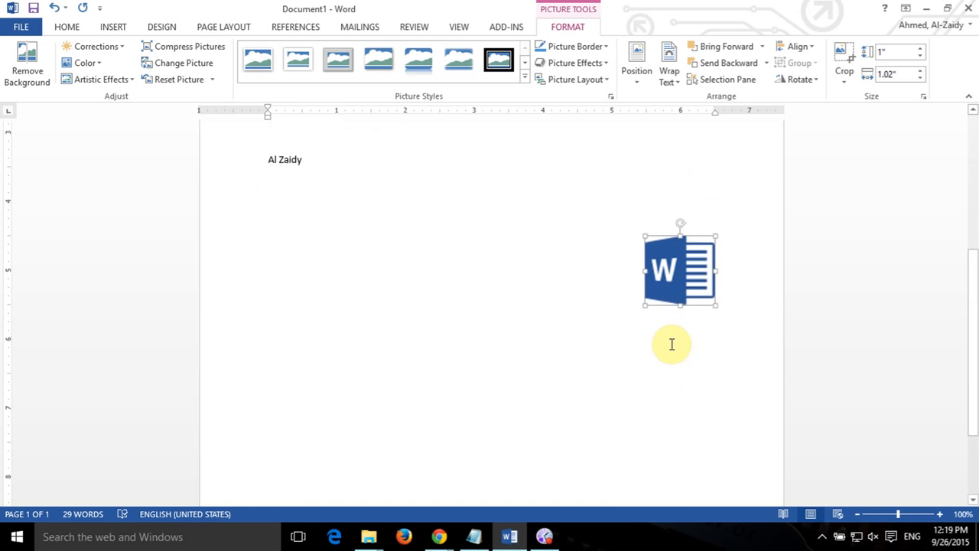
scroll(672, 344, up, 5)
click(639, 70)
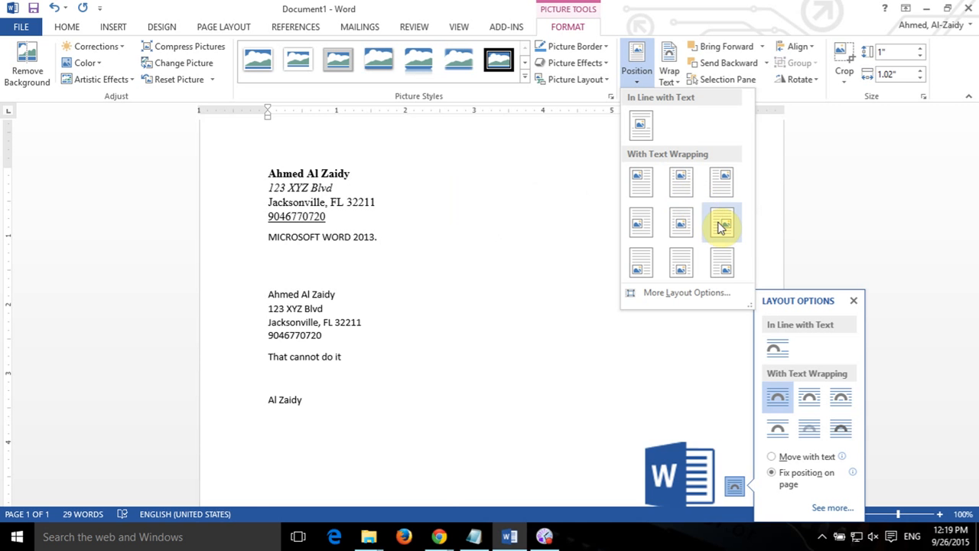
click(633, 196)
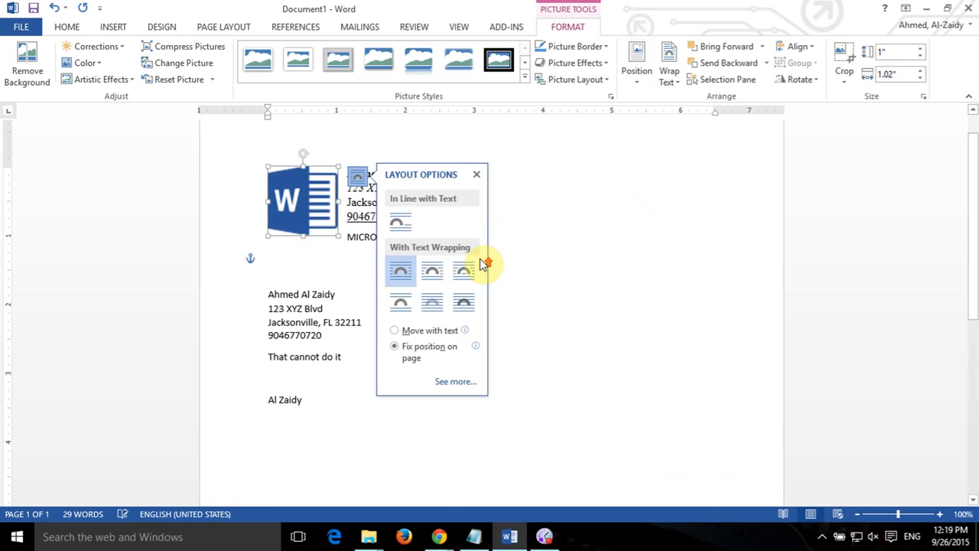
Drag the Word logo down so it sits beside the second address block.
click(536, 298)
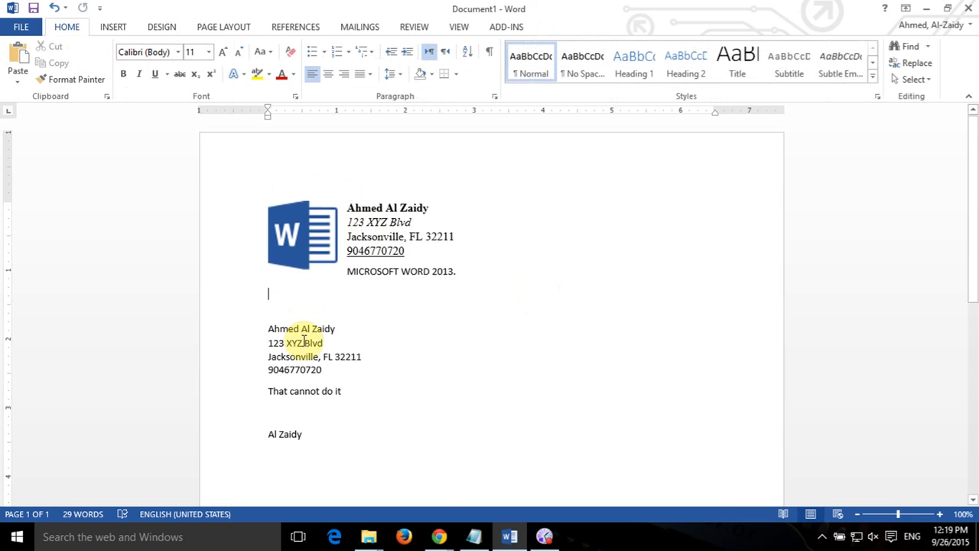
click(294, 243)
click(544, 295)
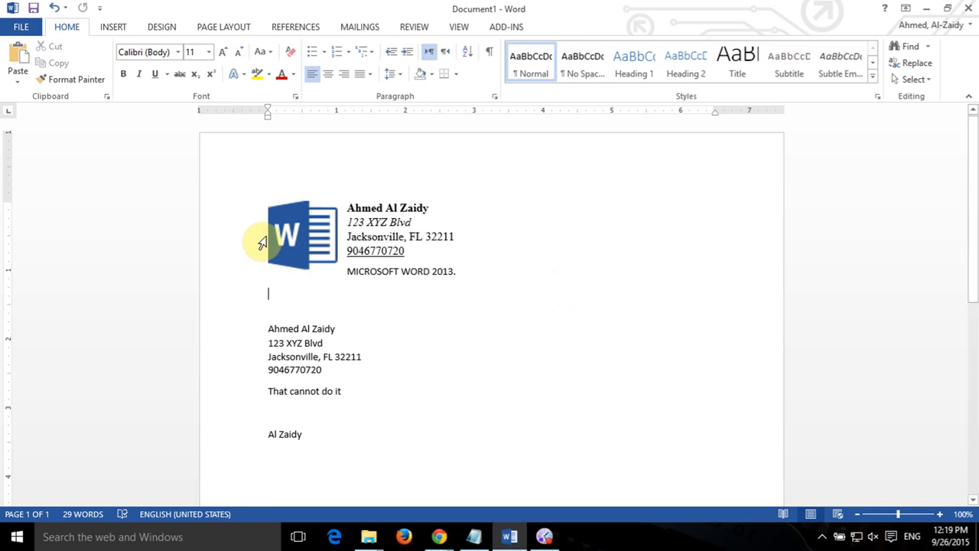
click(277, 236)
drag(295, 245, 306, 353)
Reselect the logo to check its Layout Options wrapping and the picture formatting commands.
click(482, 280)
click(310, 349)
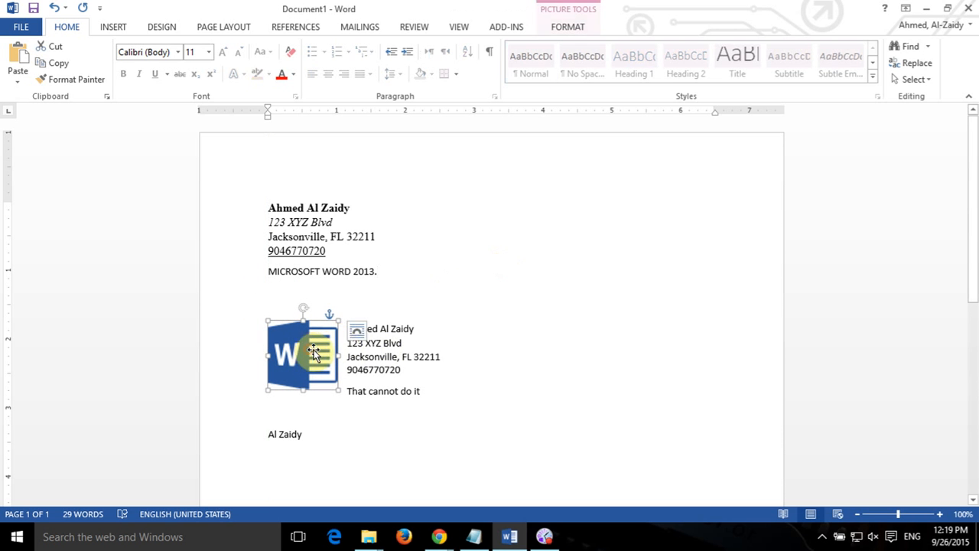
click(357, 331)
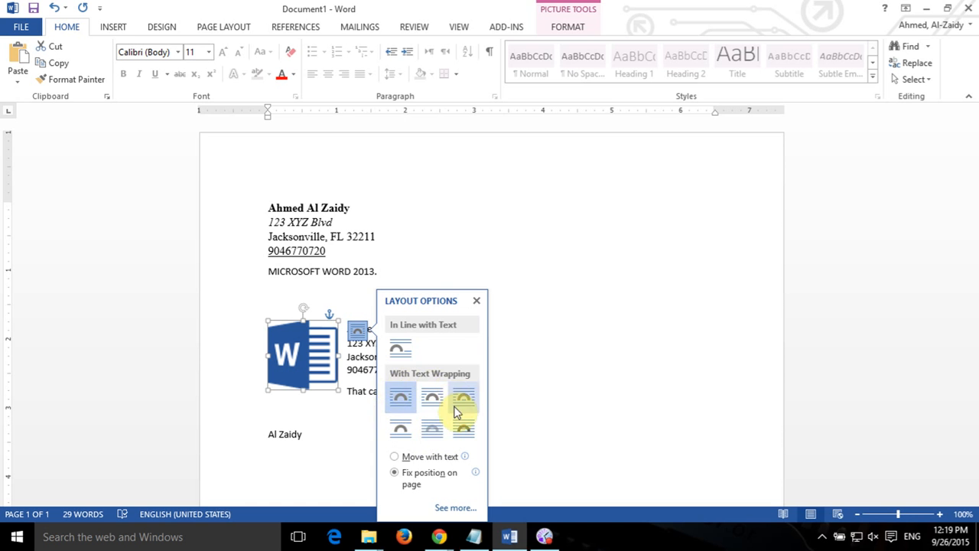
click(552, 387)
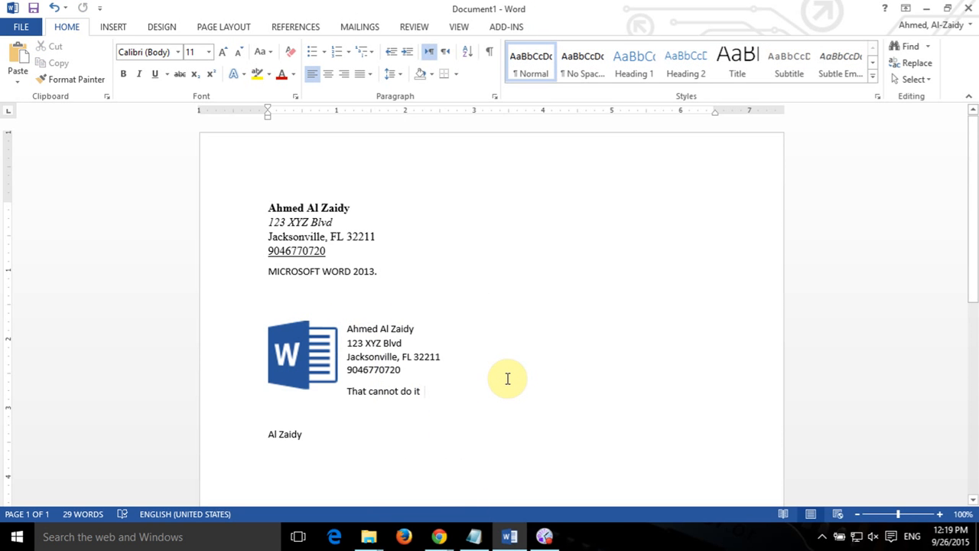
click(334, 330)
click(562, 29)
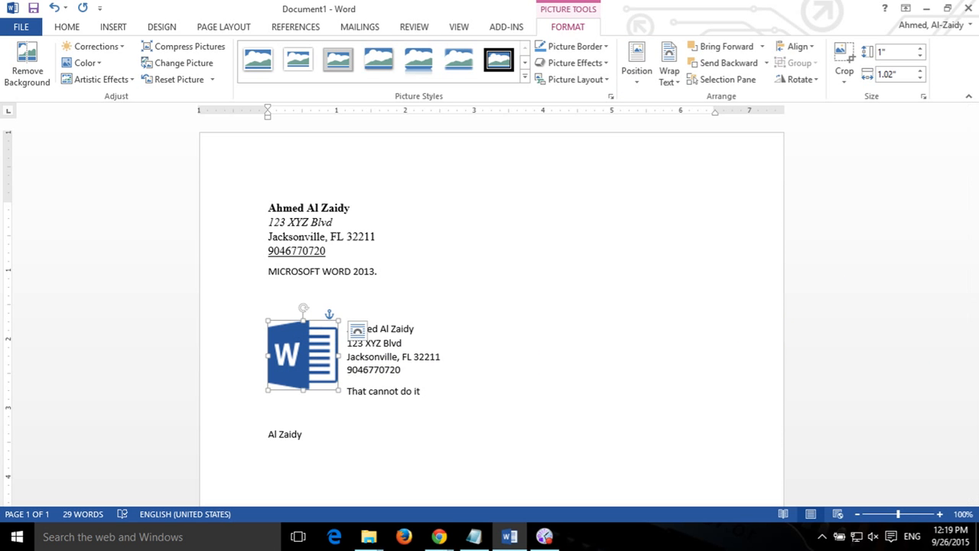
Check the browser reference, then place the cursor after the closing name line.
key(alt+Tab)
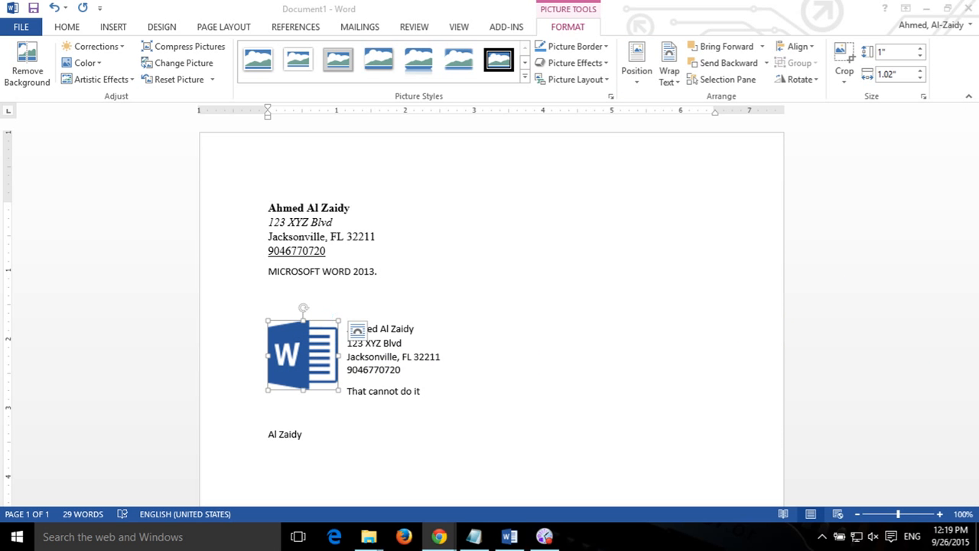
scroll(435, 375, down, 3)
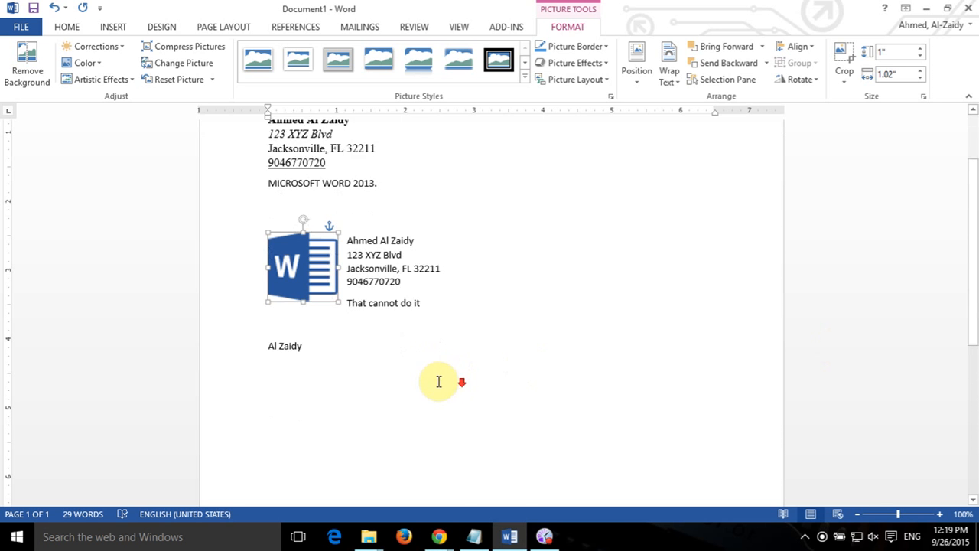
click(339, 280)
click(365, 310)
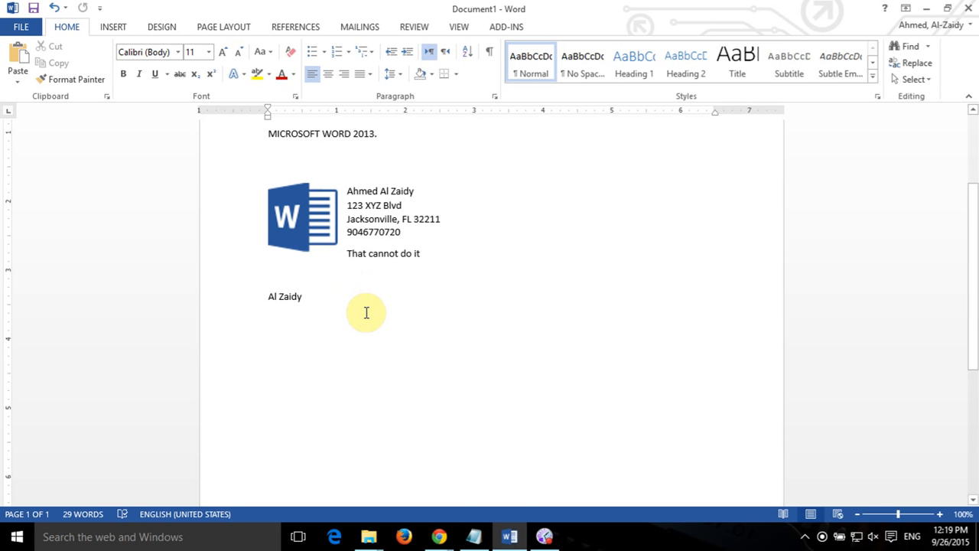
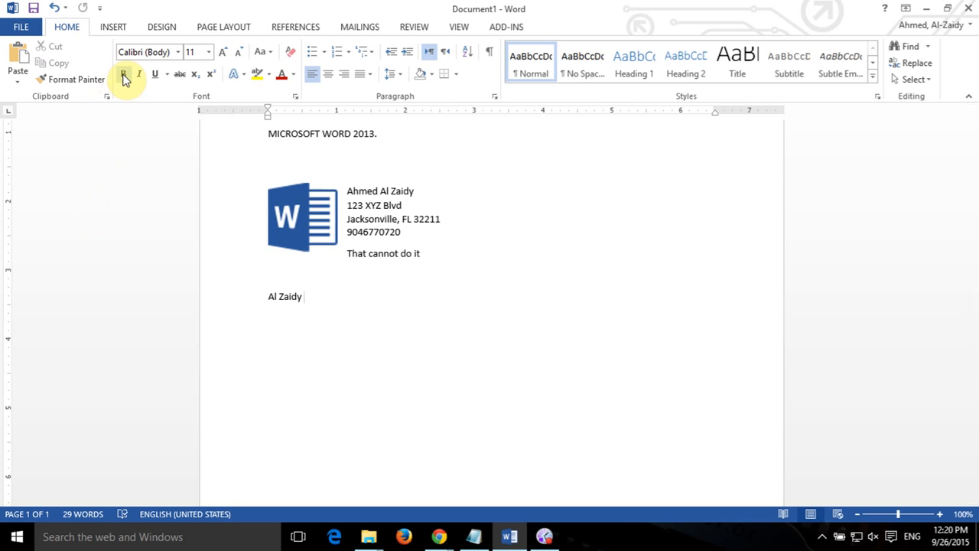
Try the CONFIDENTIAL watermark, then replace it with the diagonal DO NOT COPY watermark.
click(156, 33)
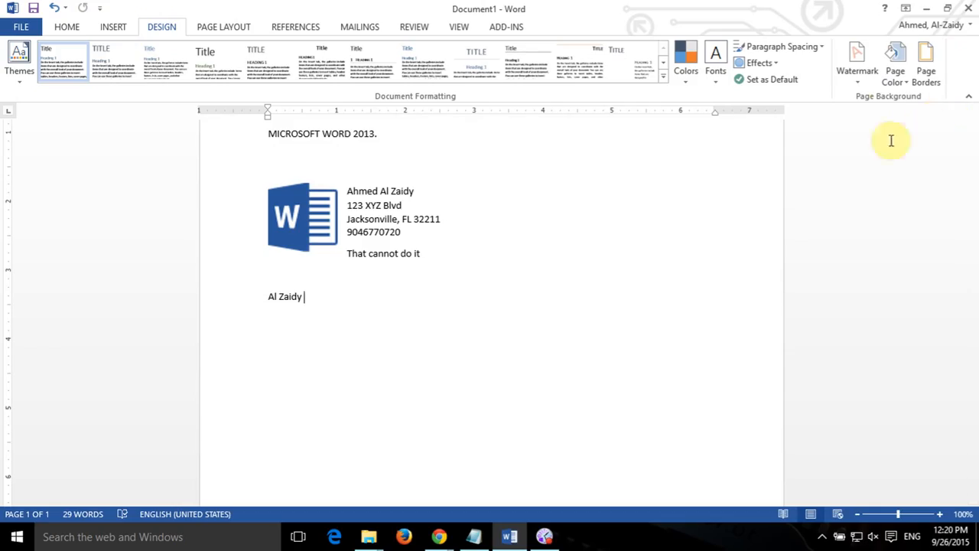
click(860, 76)
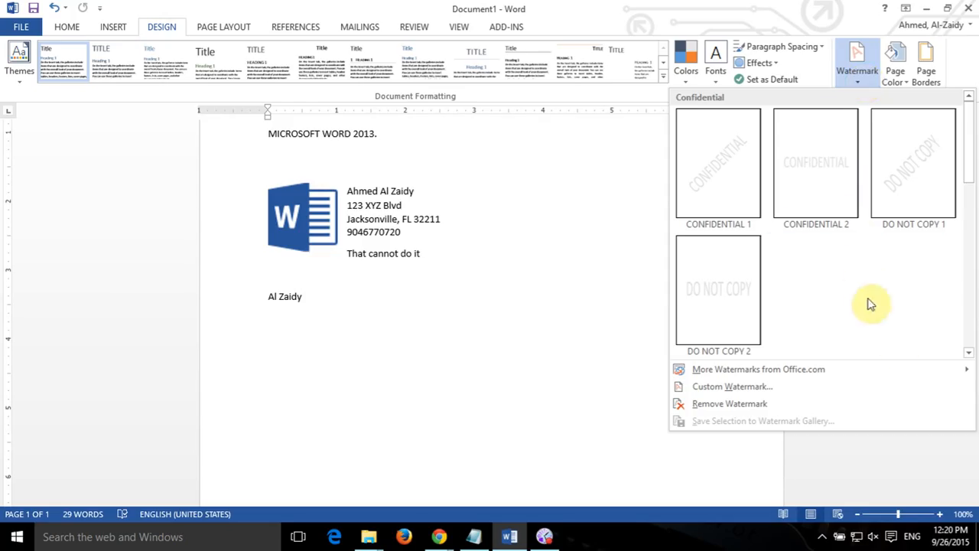
click(816, 208)
click(476, 334)
scroll(484, 334, down, 2)
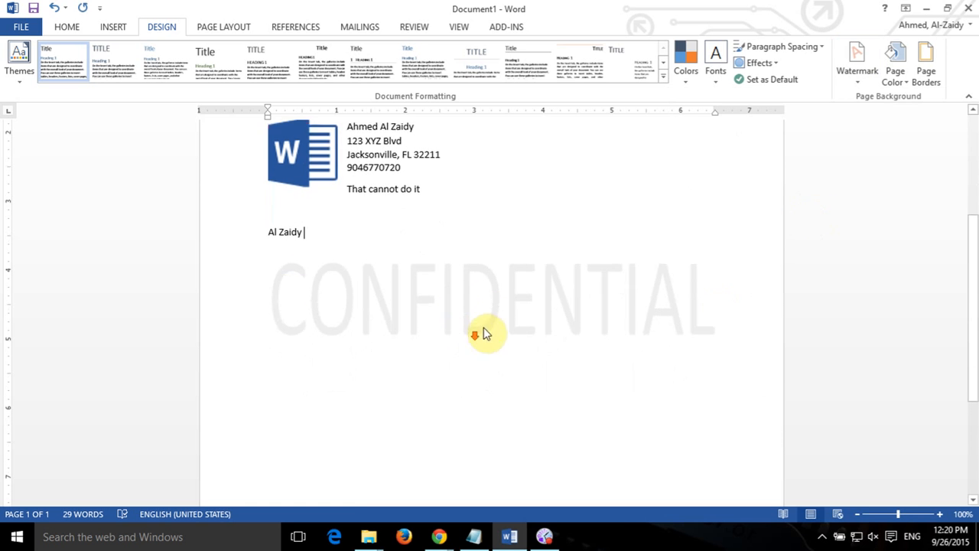
click(860, 59)
click(913, 178)
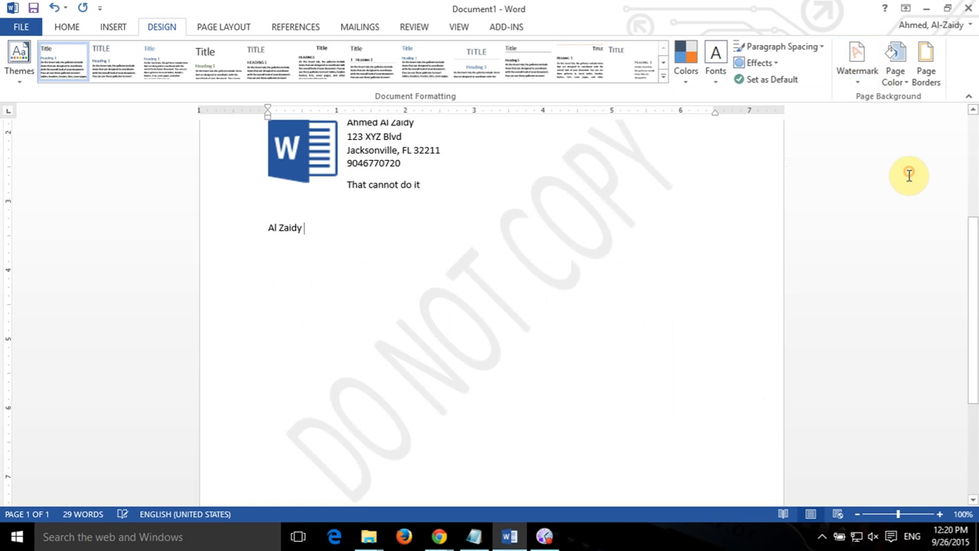
Scroll the watermark gallery to the Urgent section and apply the diagonal ASAP 1 watermark.
click(860, 80)
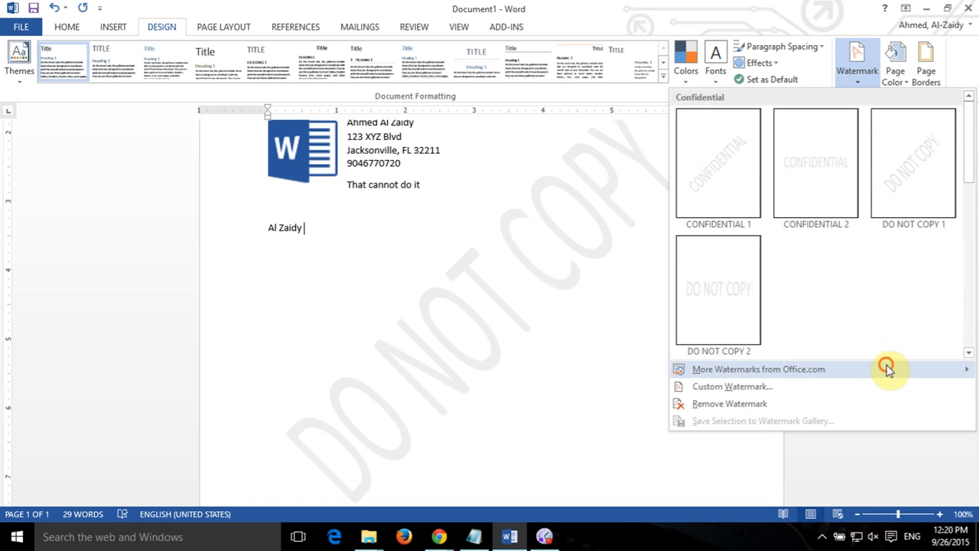
click(886, 366)
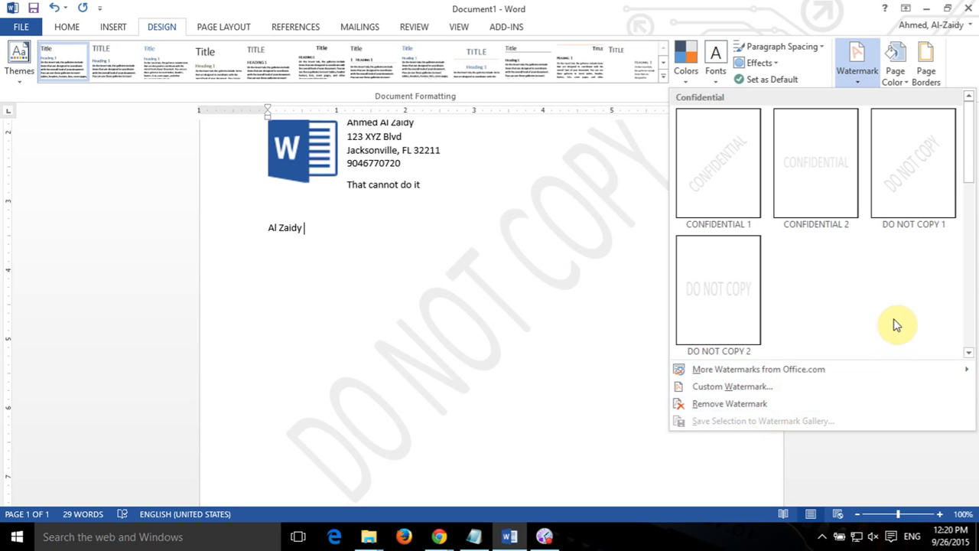
drag(967, 155, 968, 327)
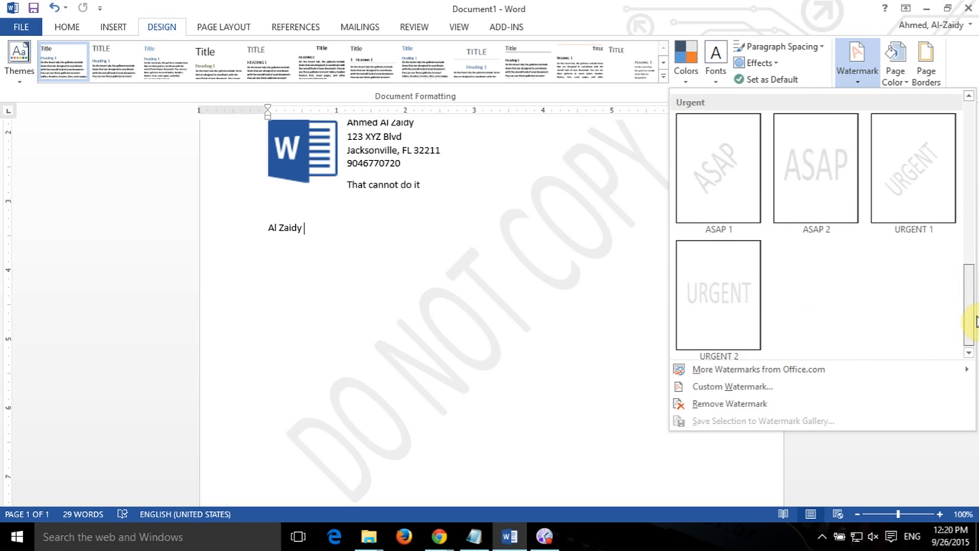
click(715, 190)
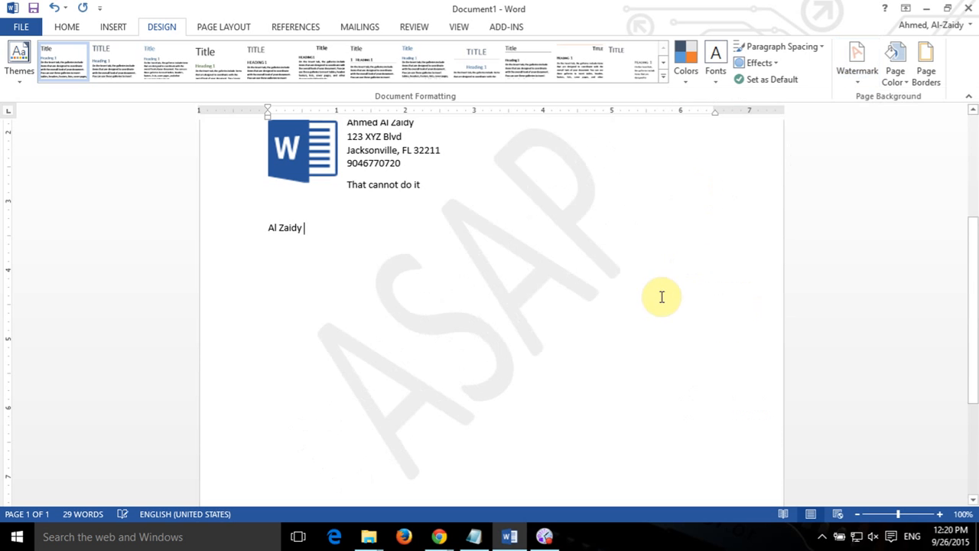
scroll(658, 295, down, 3)
scroll(663, 293, up, 5)
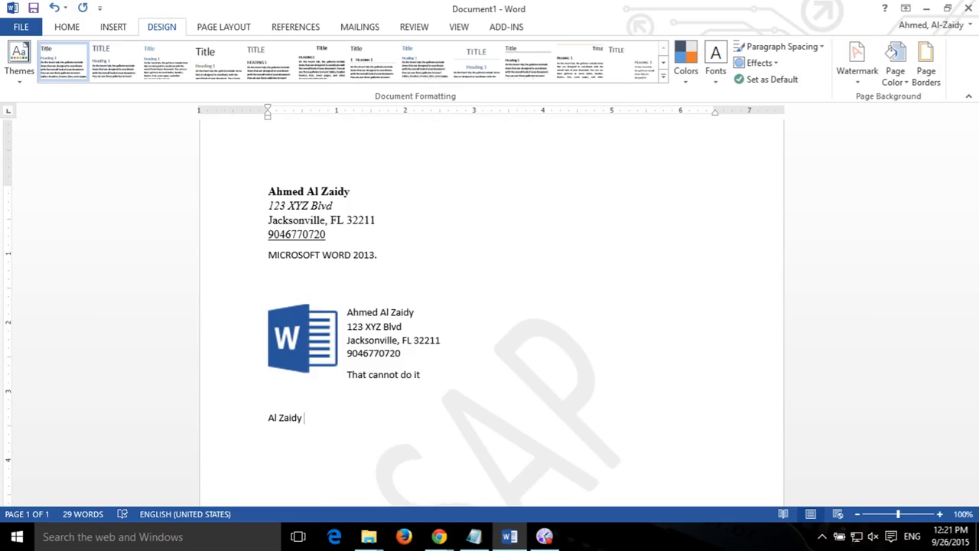
Return to Word and show the Info page listing 1 page, 29 words, unsaved.
key(alt+Tab)
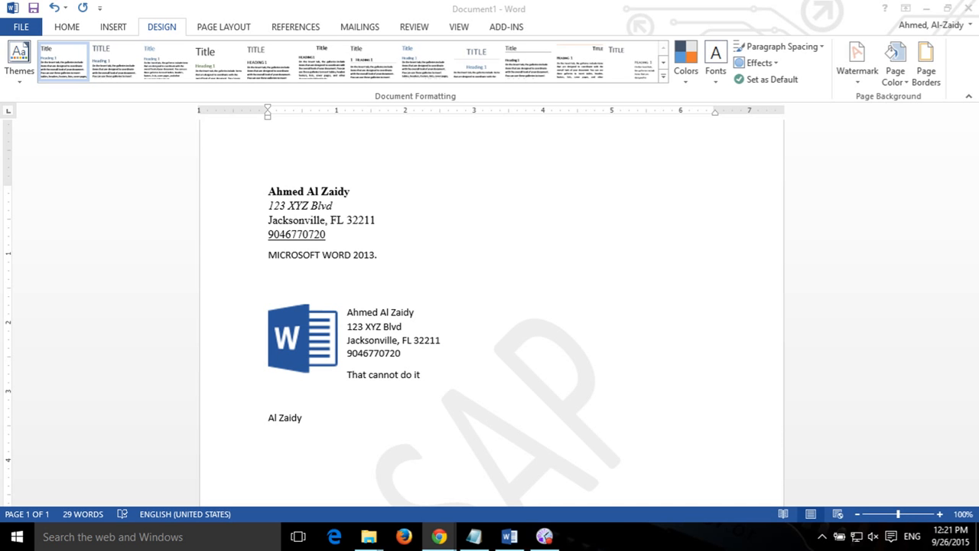
click(24, 29)
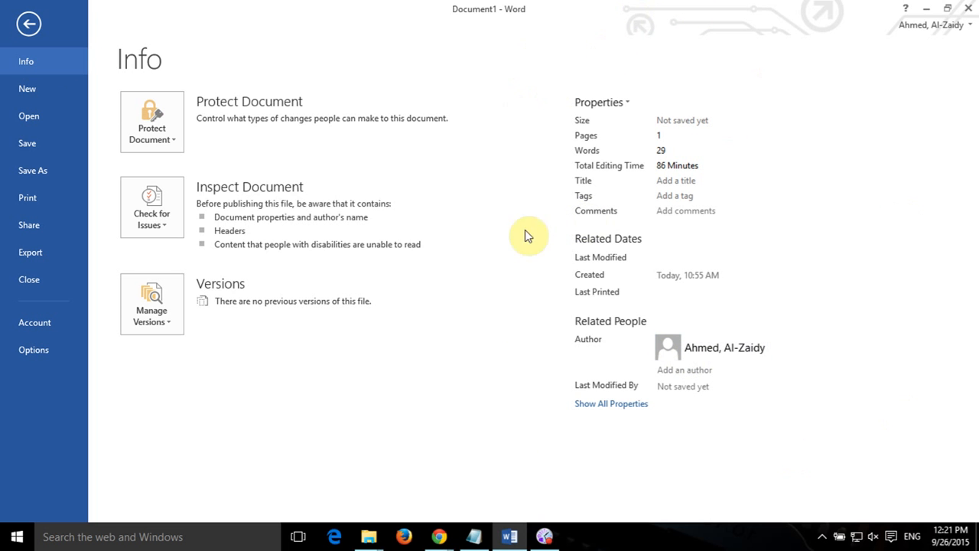
Show all document properties, set Title to 'Title 1', and open the add-author entry.
click(608, 404)
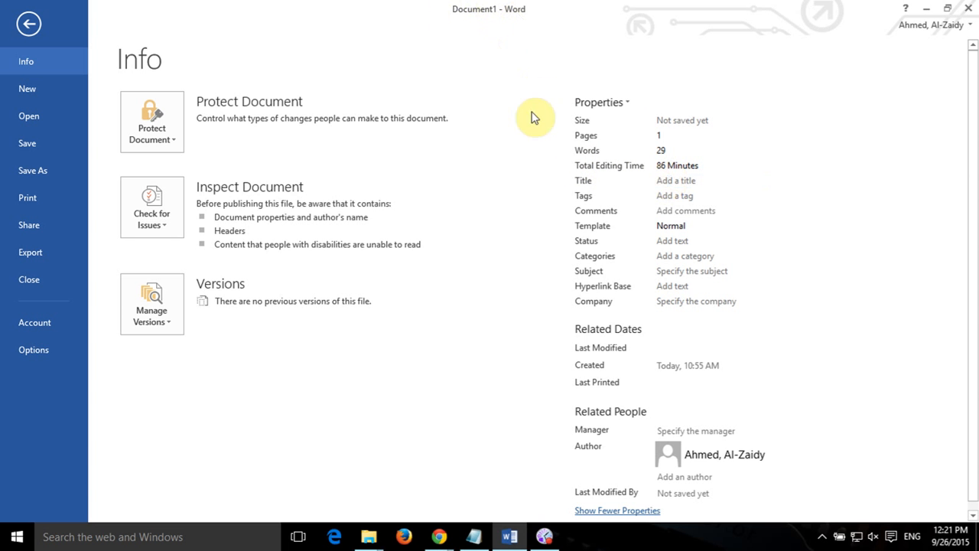
click(658, 182)
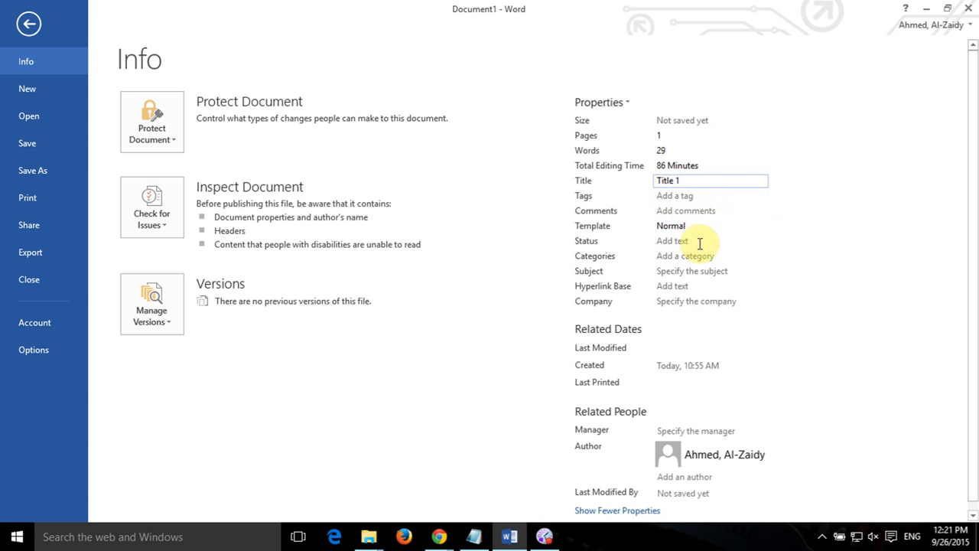
scroll(772, 400, down, 1)
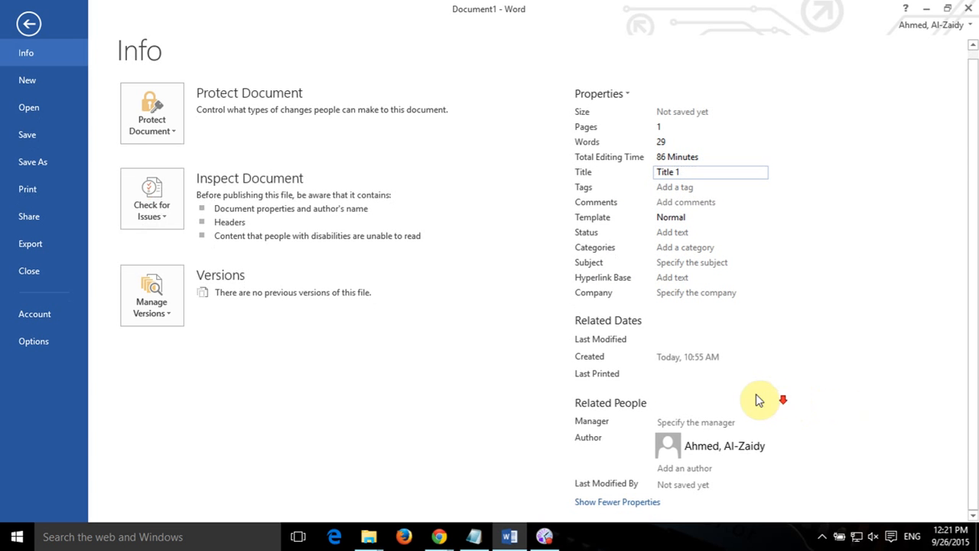
mouse_move(701, 448)
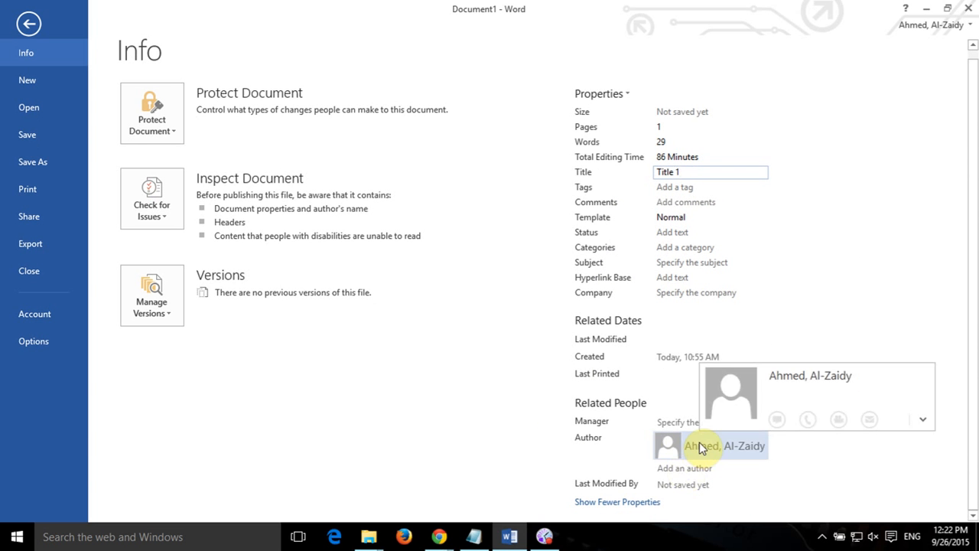
click(698, 468)
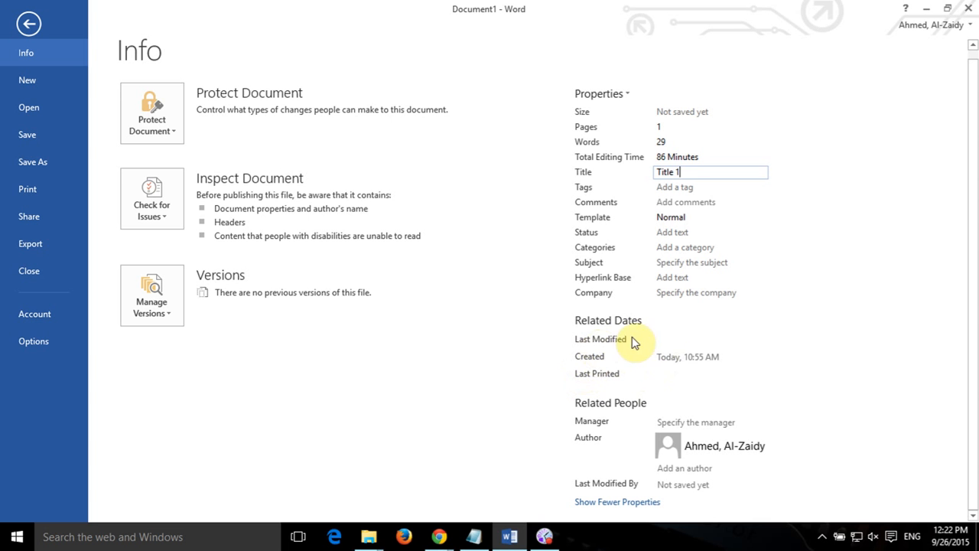
mouse_move(665, 353)
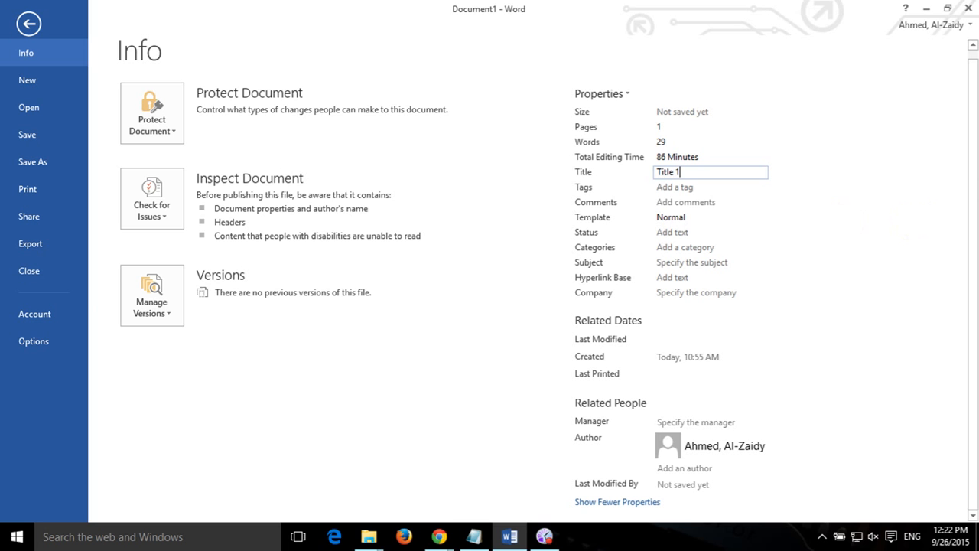
key(alt+Tab)
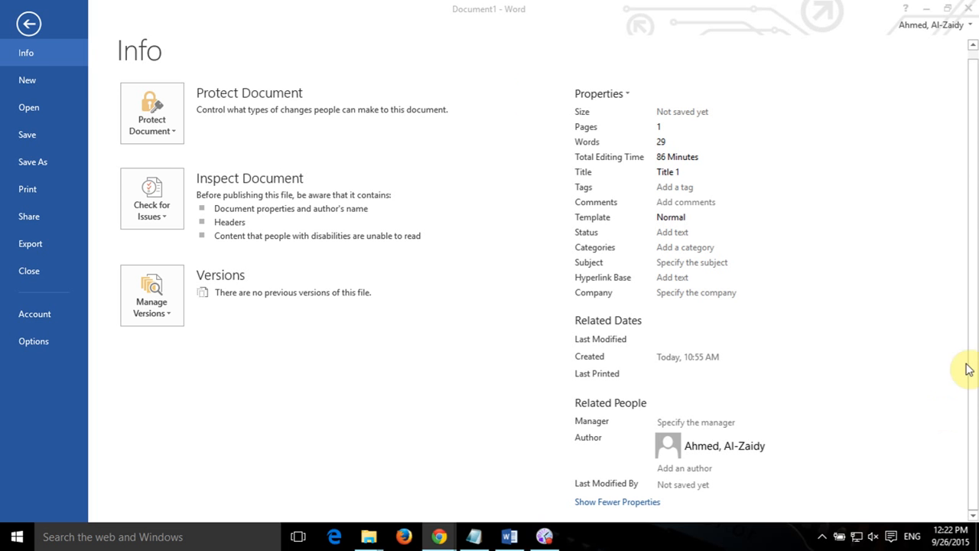
Review the print preview: 1 copy, HP Officejet Pro 8600, Letter, portrait, normal margins.
click(33, 187)
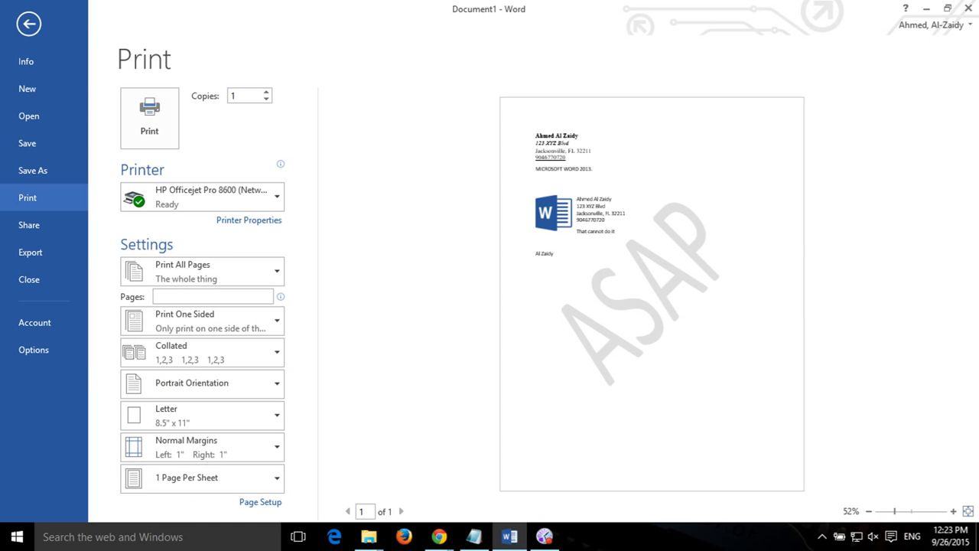
key(alt+Tab)
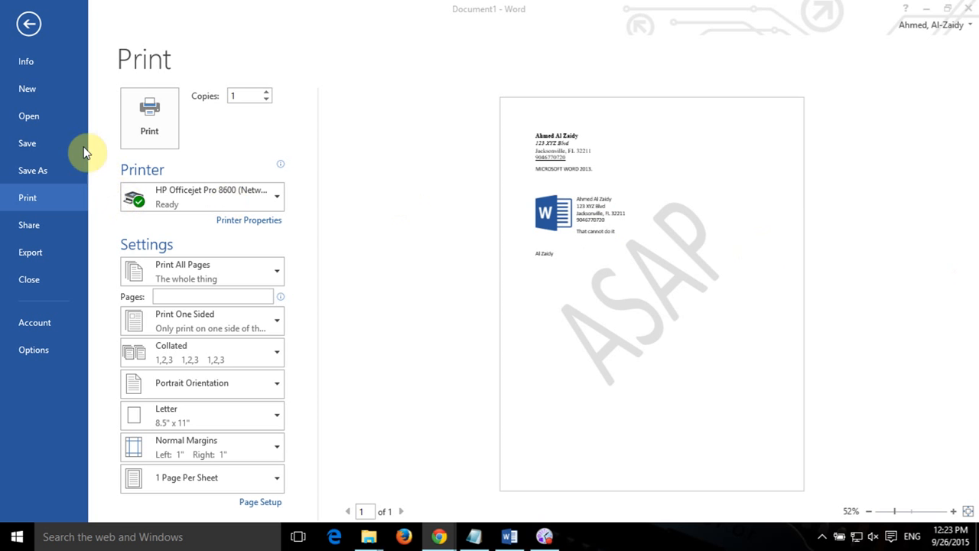
click(35, 94)
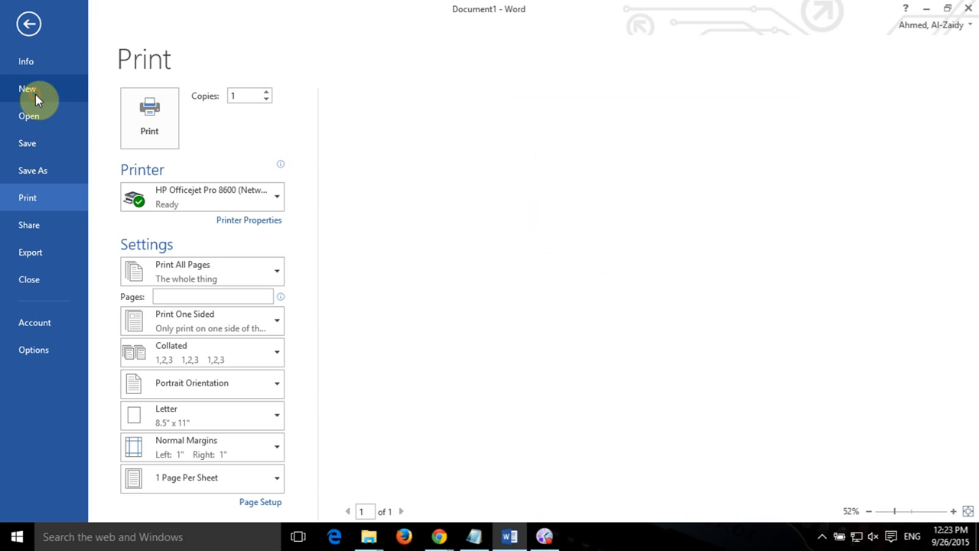
Create a new document from the Business flyer template and scroll through it.
scroll(677, 283, down, 1)
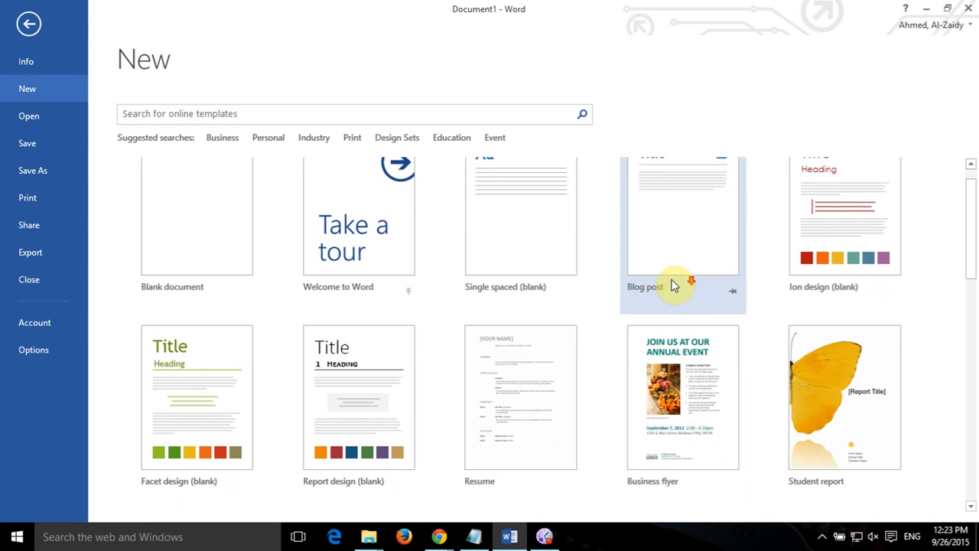
click(680, 391)
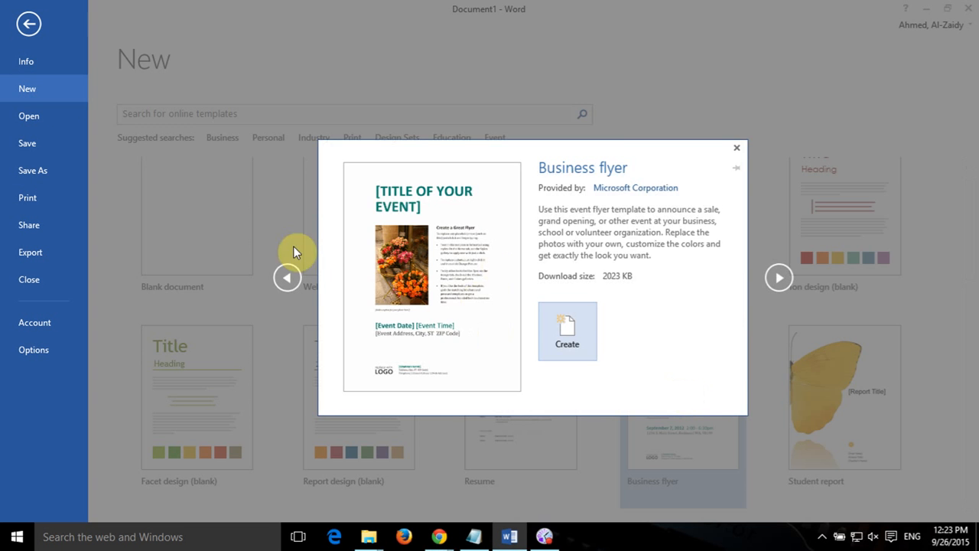
click(570, 334)
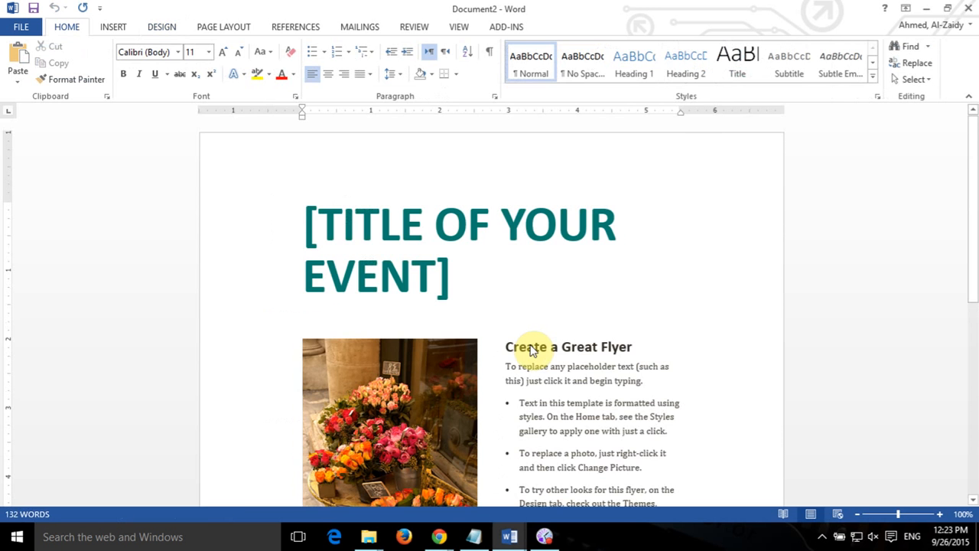
scroll(481, 284, down, 10)
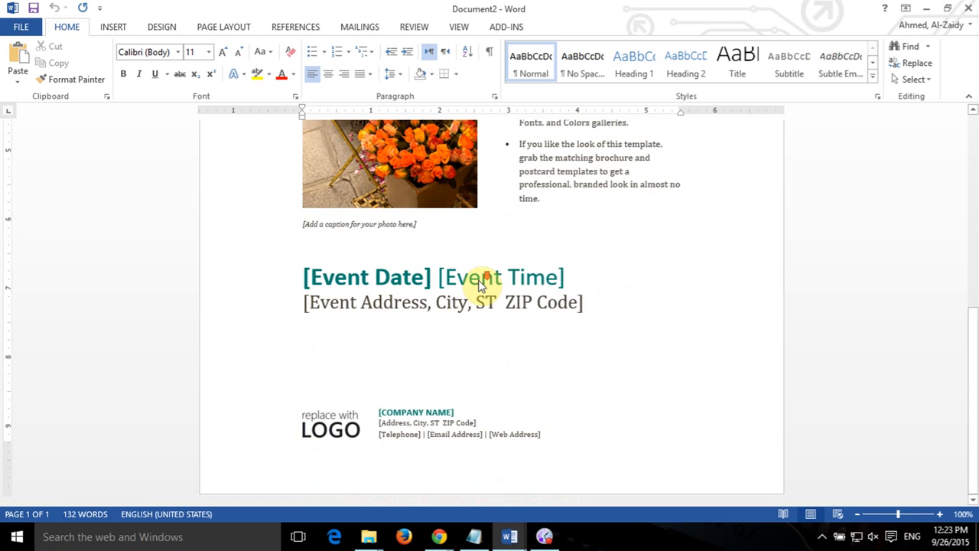
scroll(582, 298, up, 10)
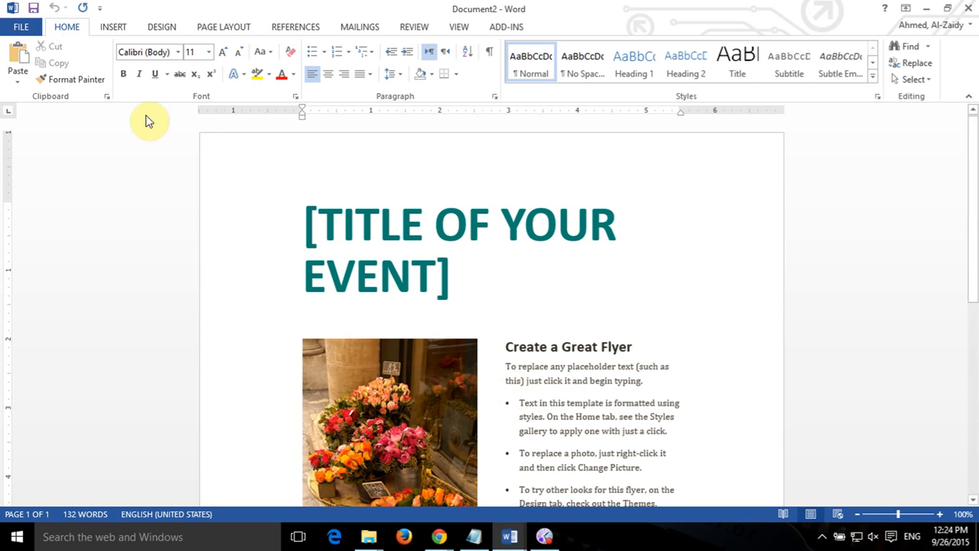
Close the flyer without saving and return to Document1's Info page.
click(966, 8)
click(482, 296)
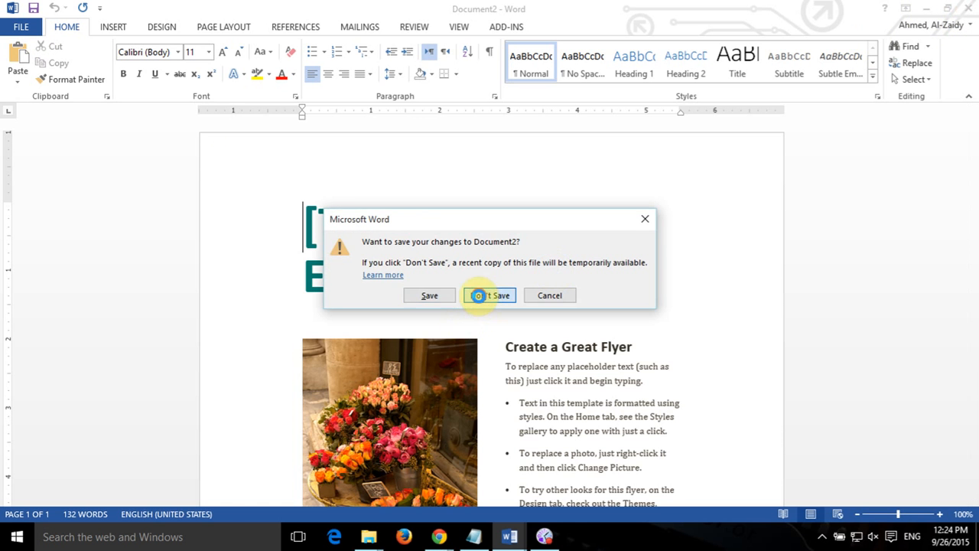
click(21, 26)
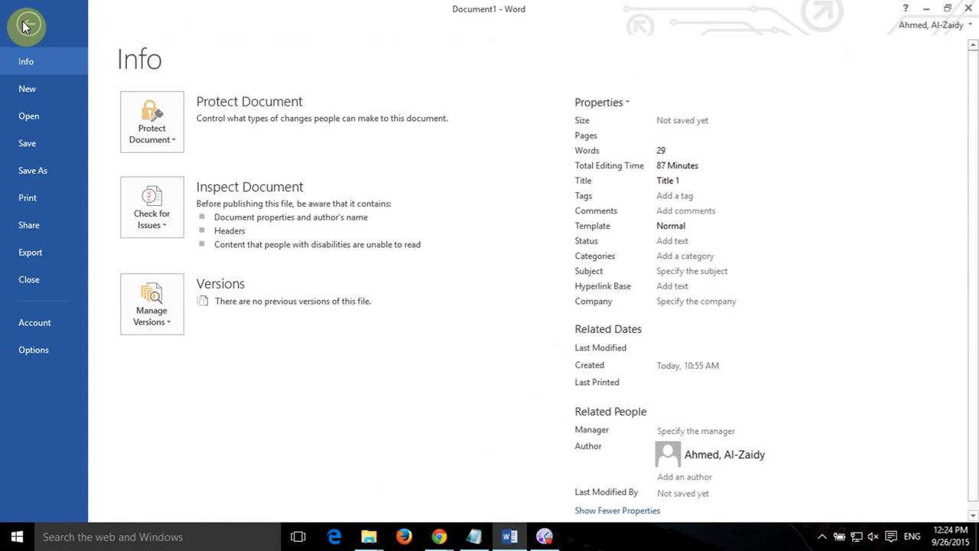
Search the online templates for 'APA 6th Edition'.
click(46, 93)
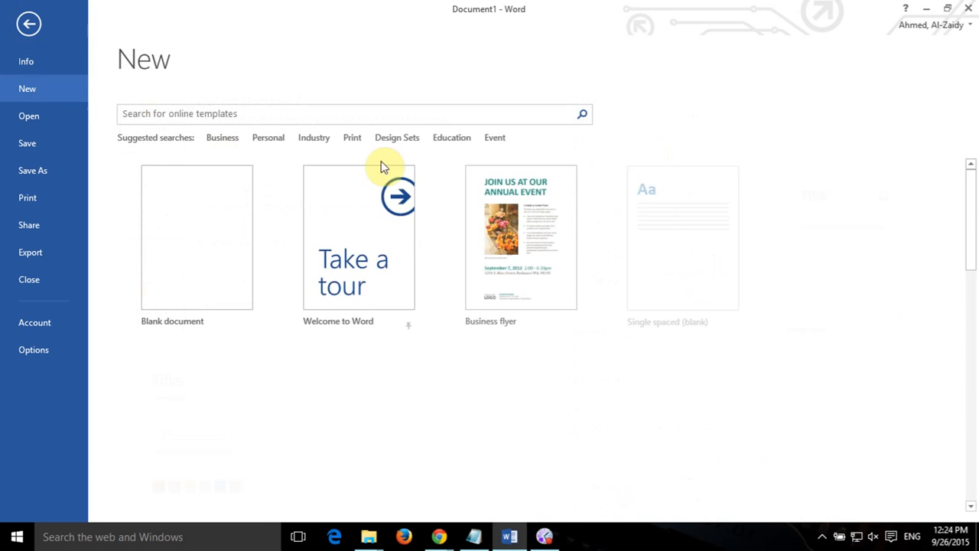
click(351, 111)
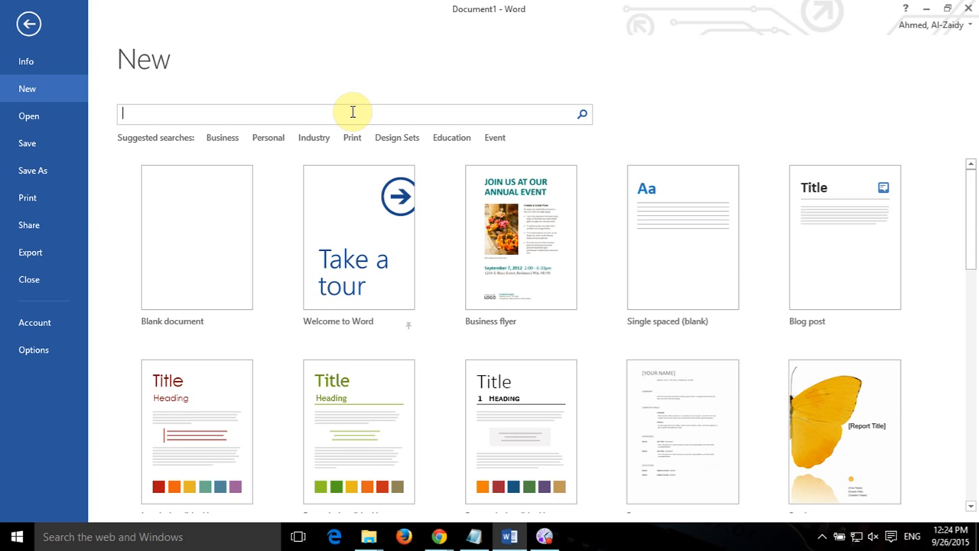
text(APA 6th Edition)
key(Return)
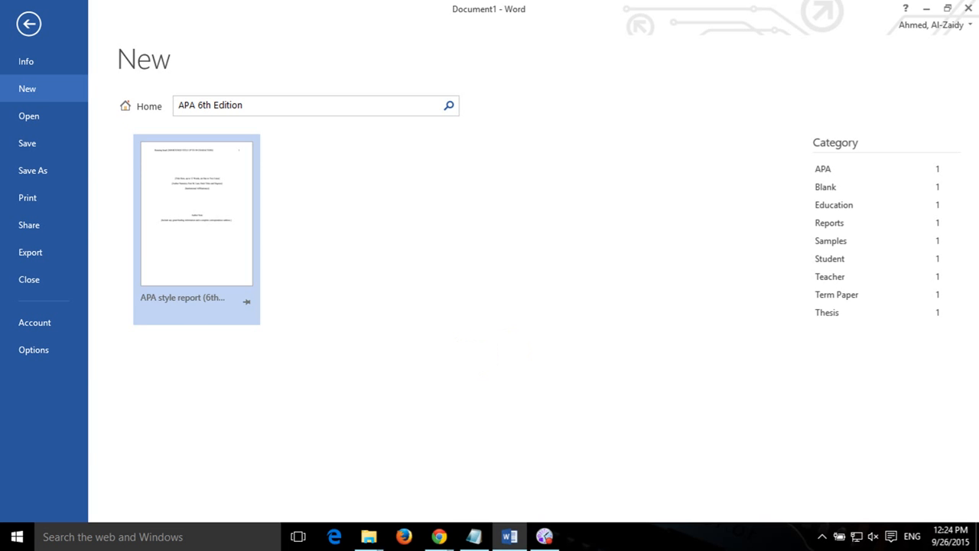
Leave the template gallery and return to the address letter.
key(alt+Tab)
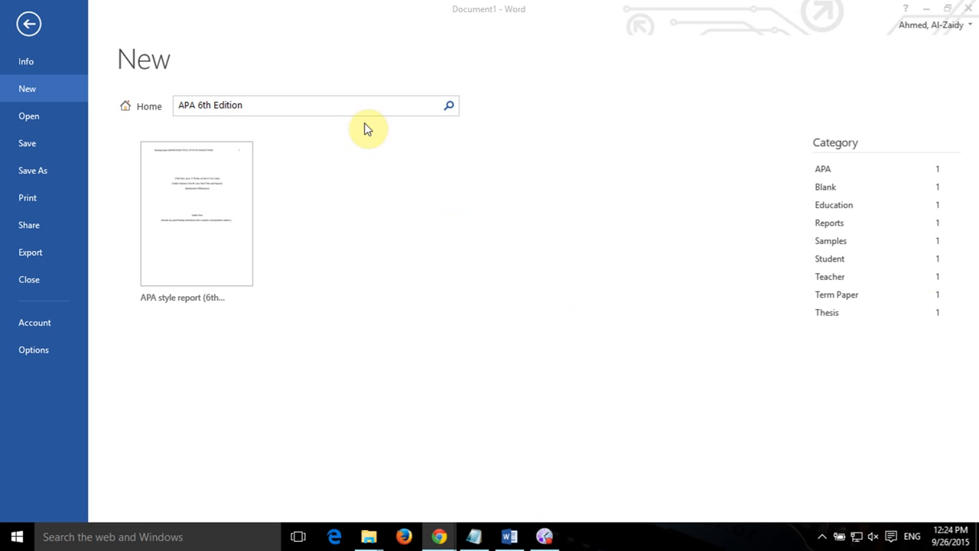
click(32, 29)
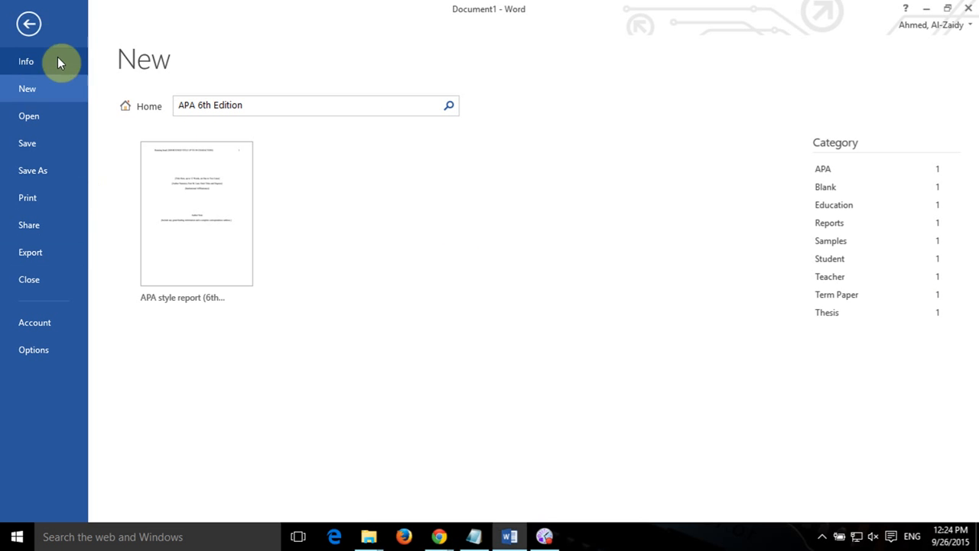
click(28, 23)
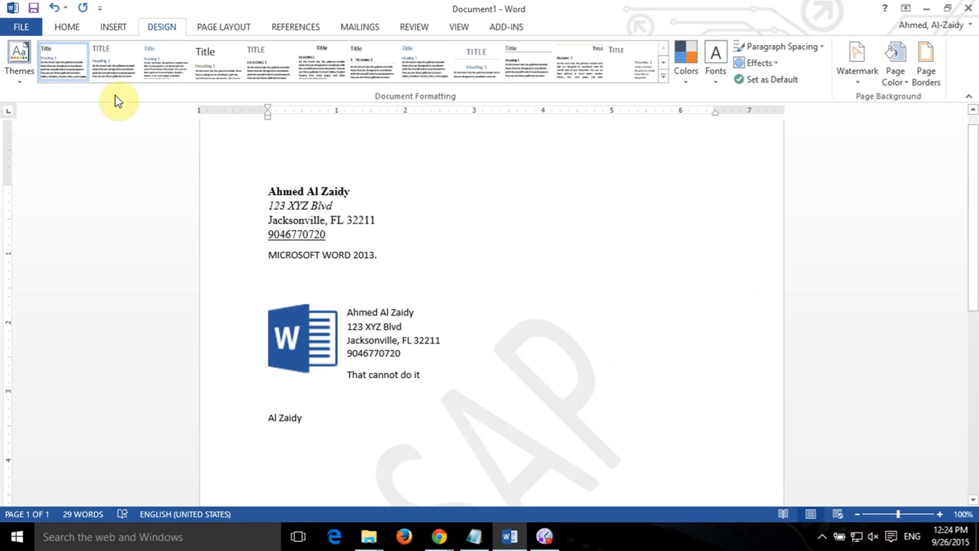
From the Home tab, check the letter's Info properties, then return to the document.
click(67, 30)
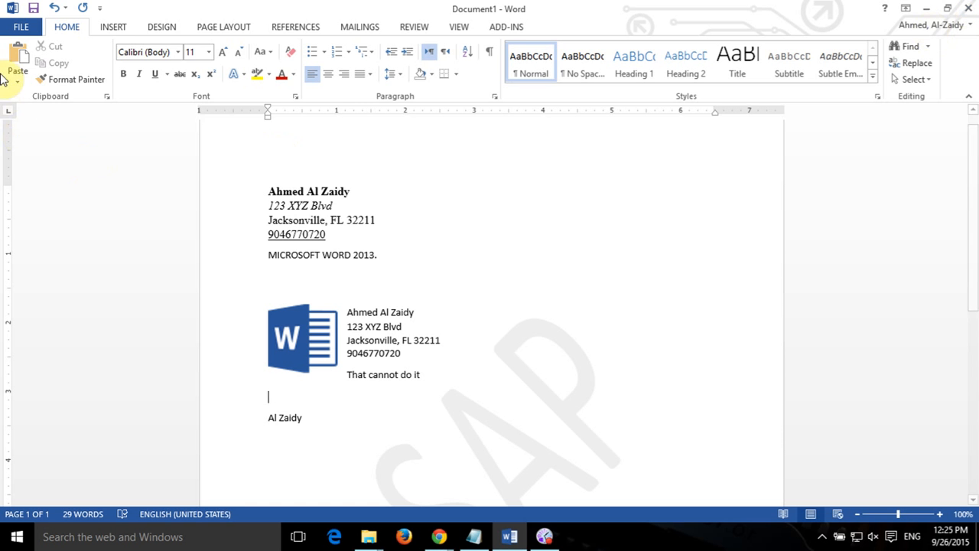
click(20, 27)
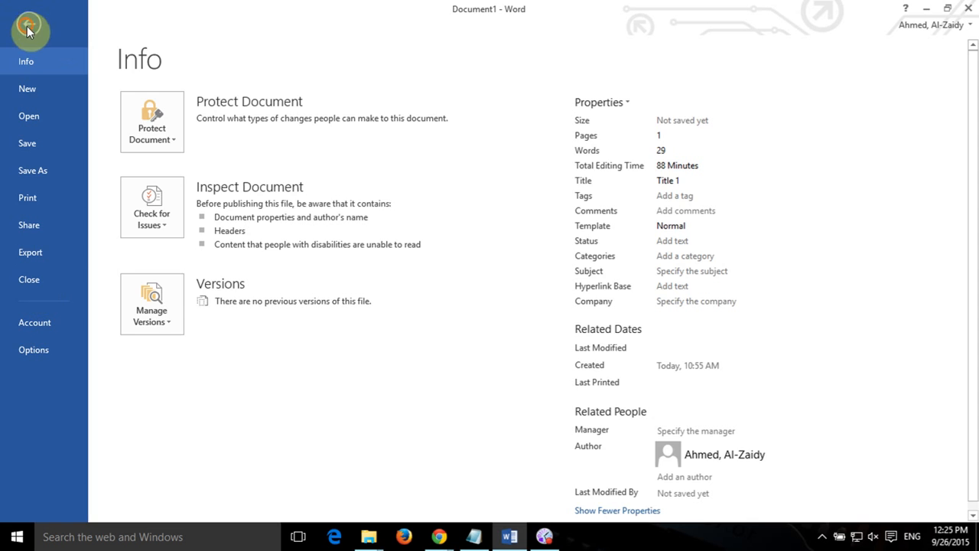
click(27, 29)
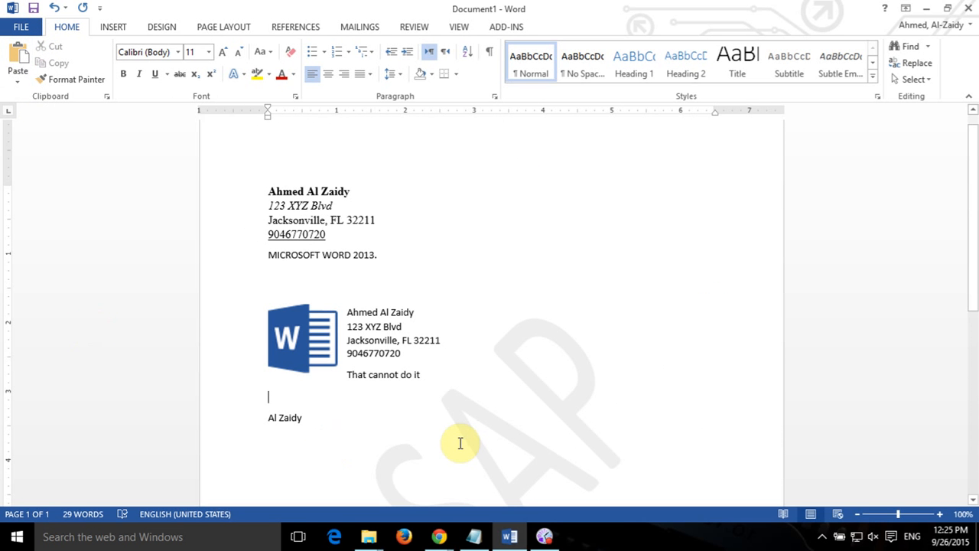